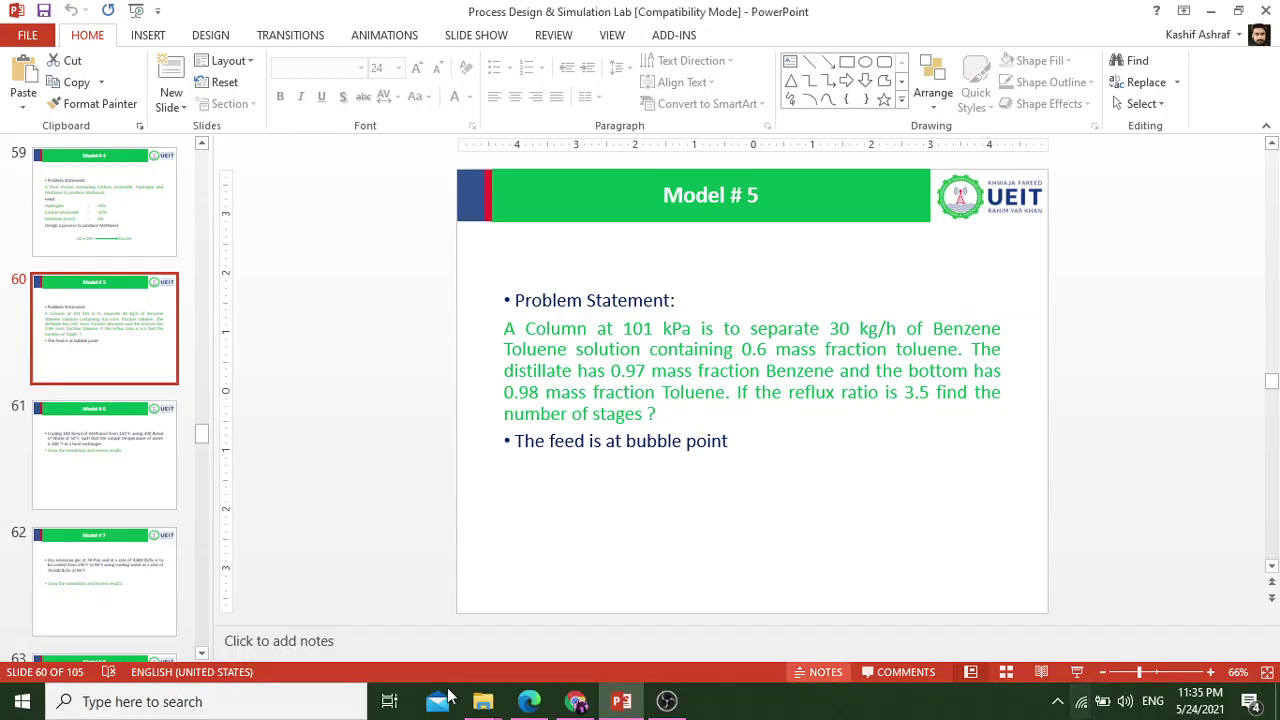
Launch COFE from the COCO program group and decline the CUP update
click(22, 701)
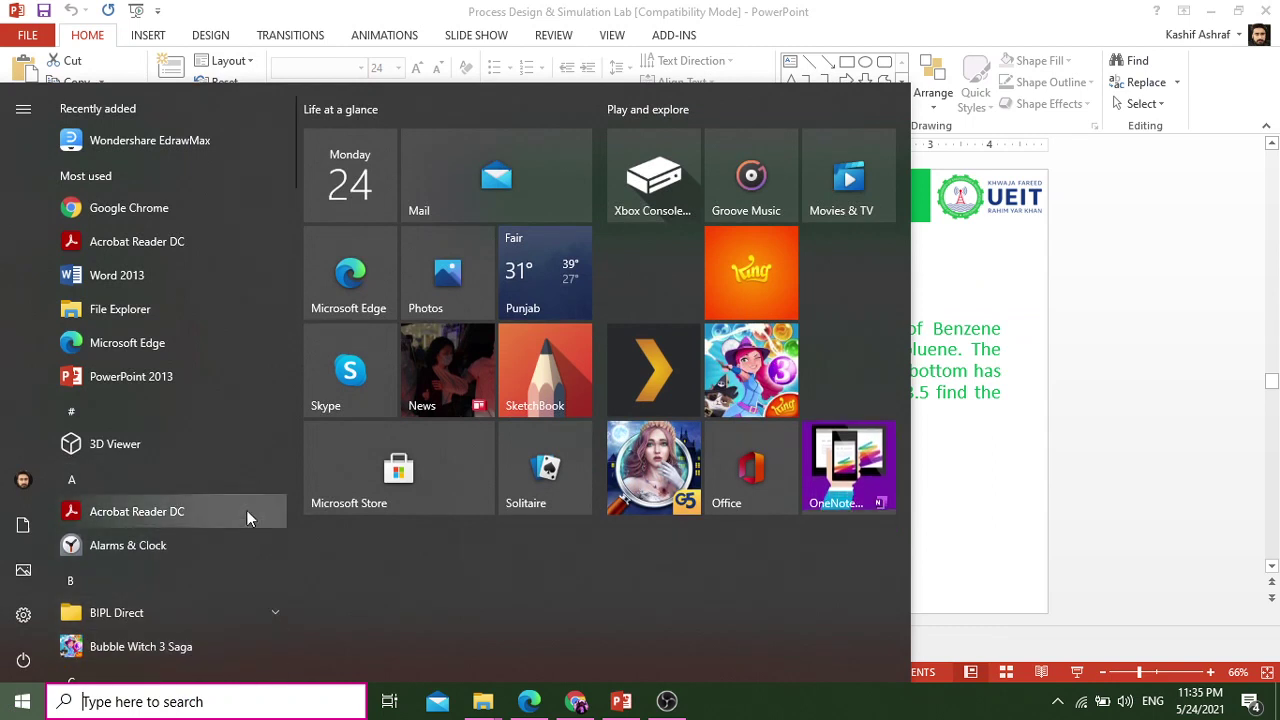
scroll(229, 460, down, 3)
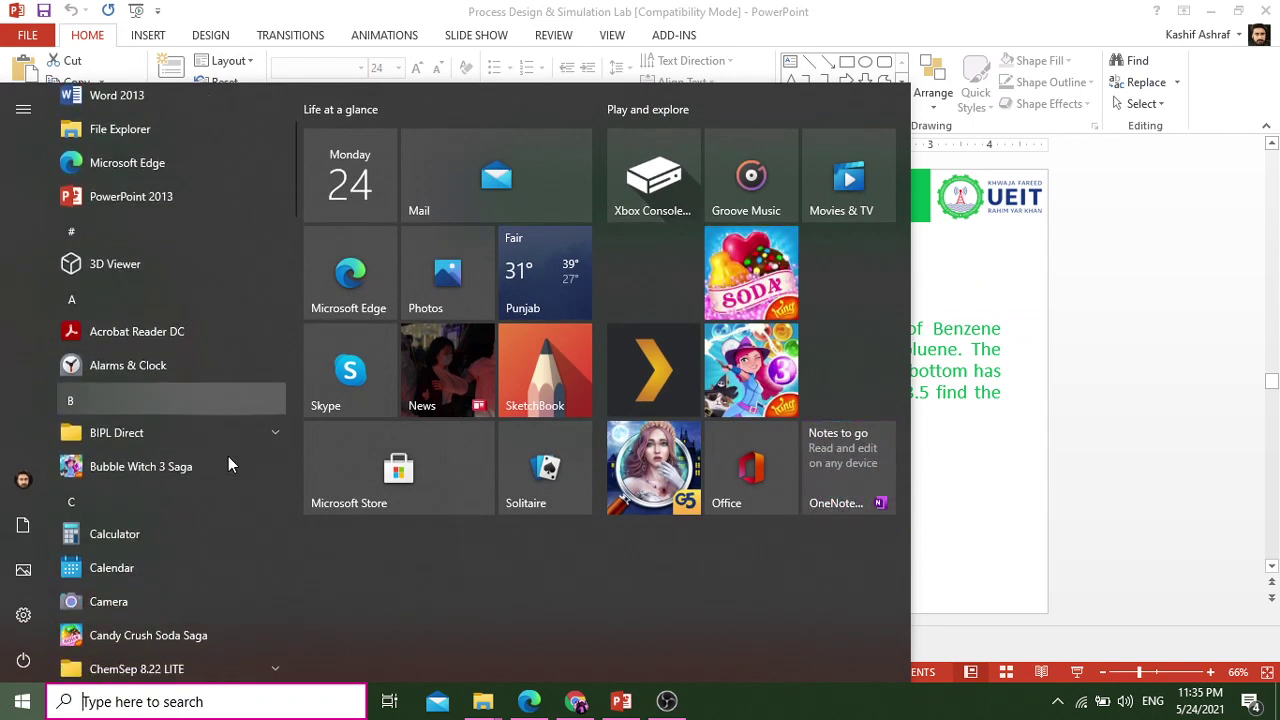
scroll(230, 462, down, 3)
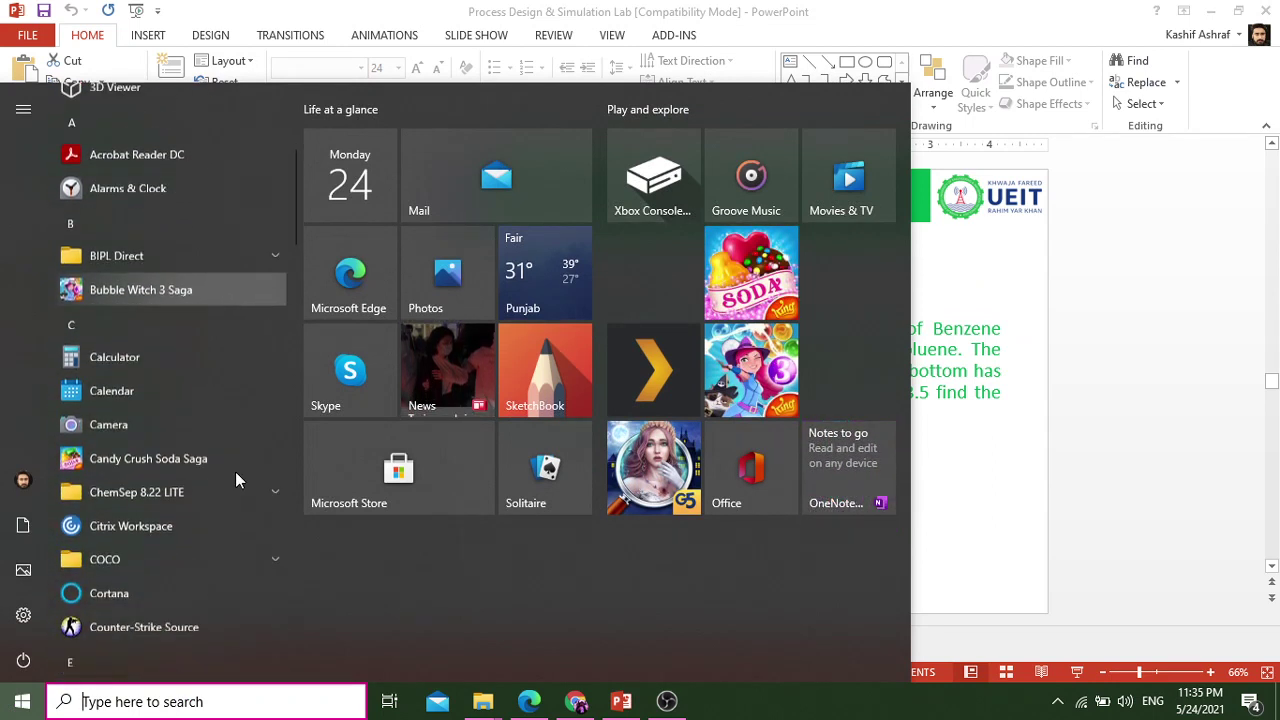
click(260, 560)
scroll(256, 538, down, 3)
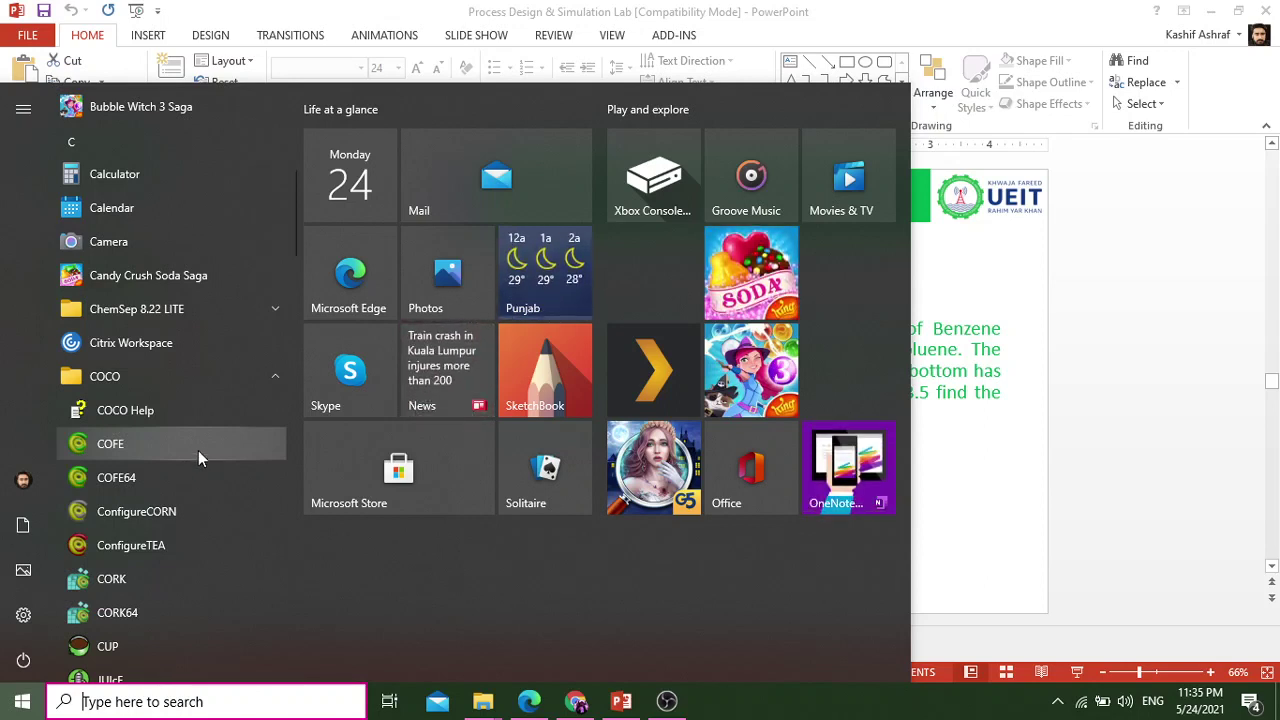
click(141, 449)
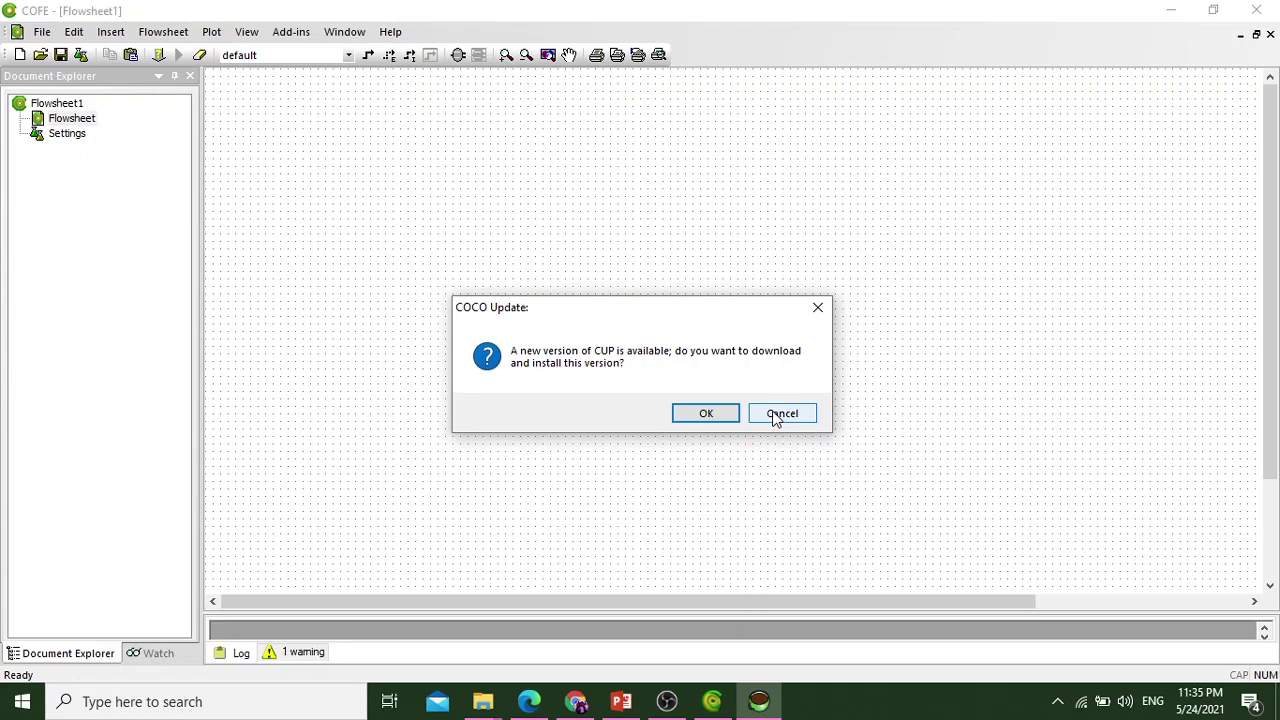
click(779, 416)
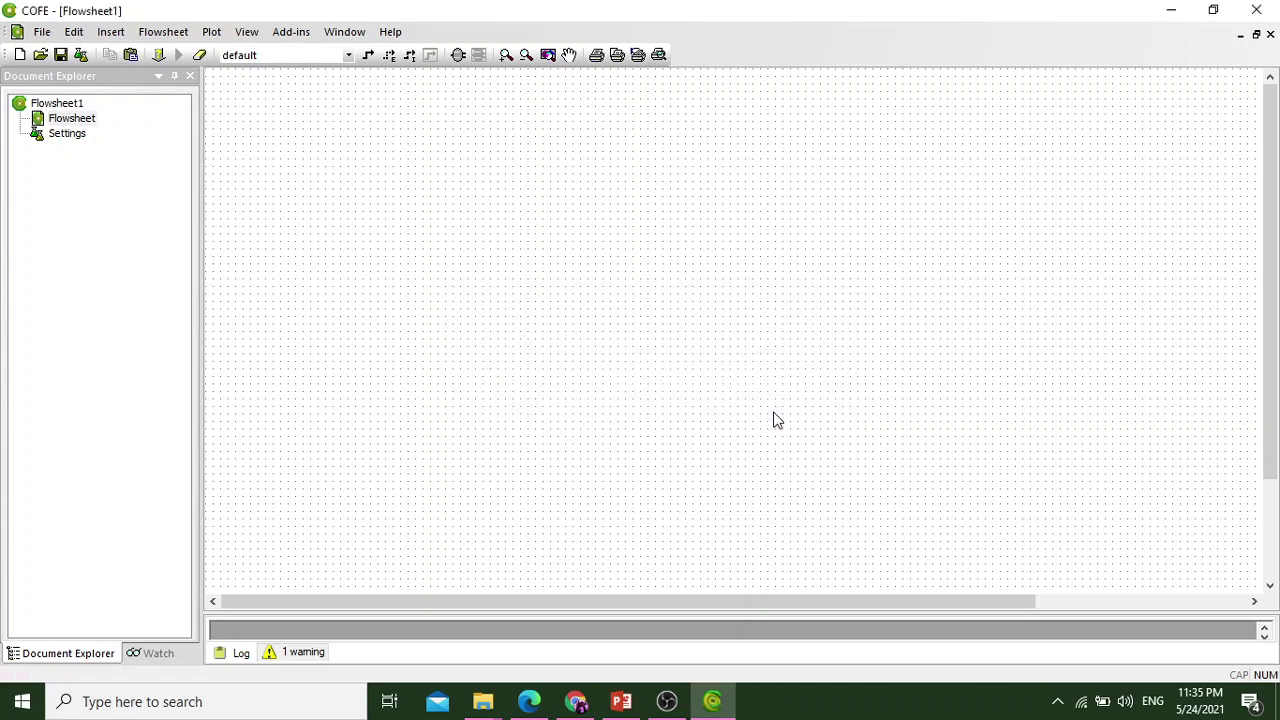
Create a TEA (CAPE-OPEN 1.1) property package named BT_Dist in the flowsheet settings, using the Peng Robinson model set
double_click(72, 136)
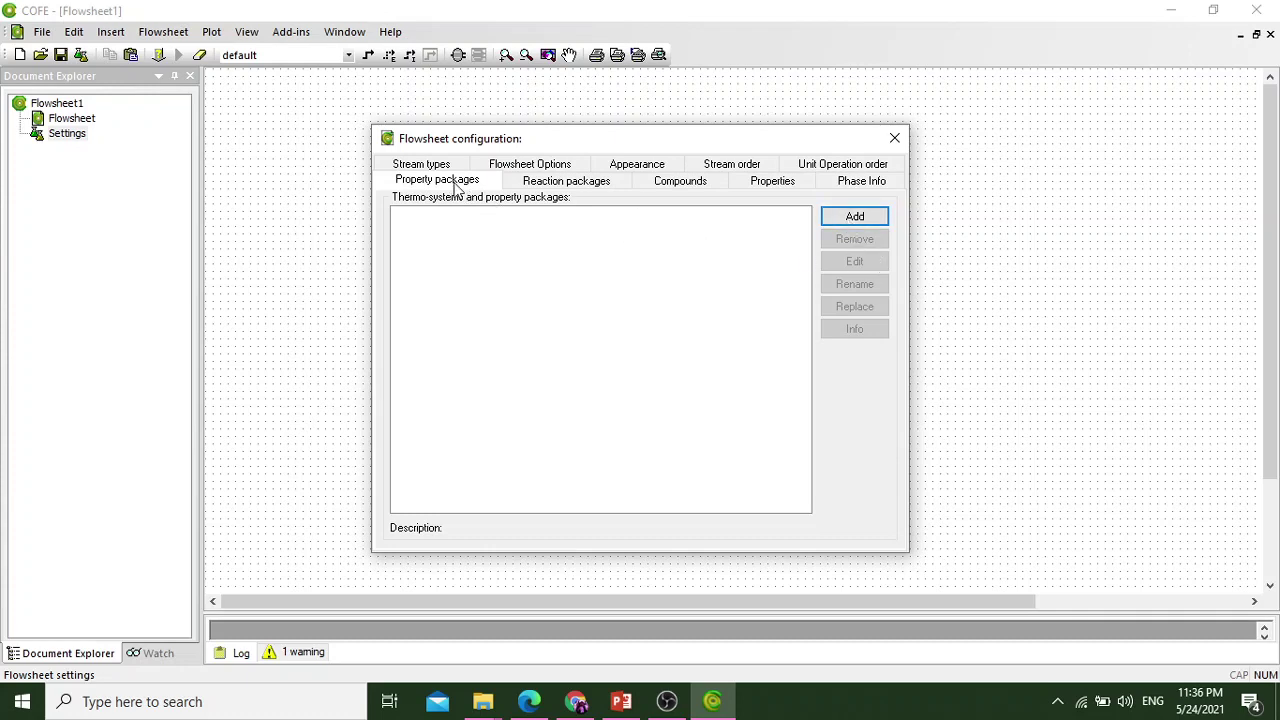
click(852, 219)
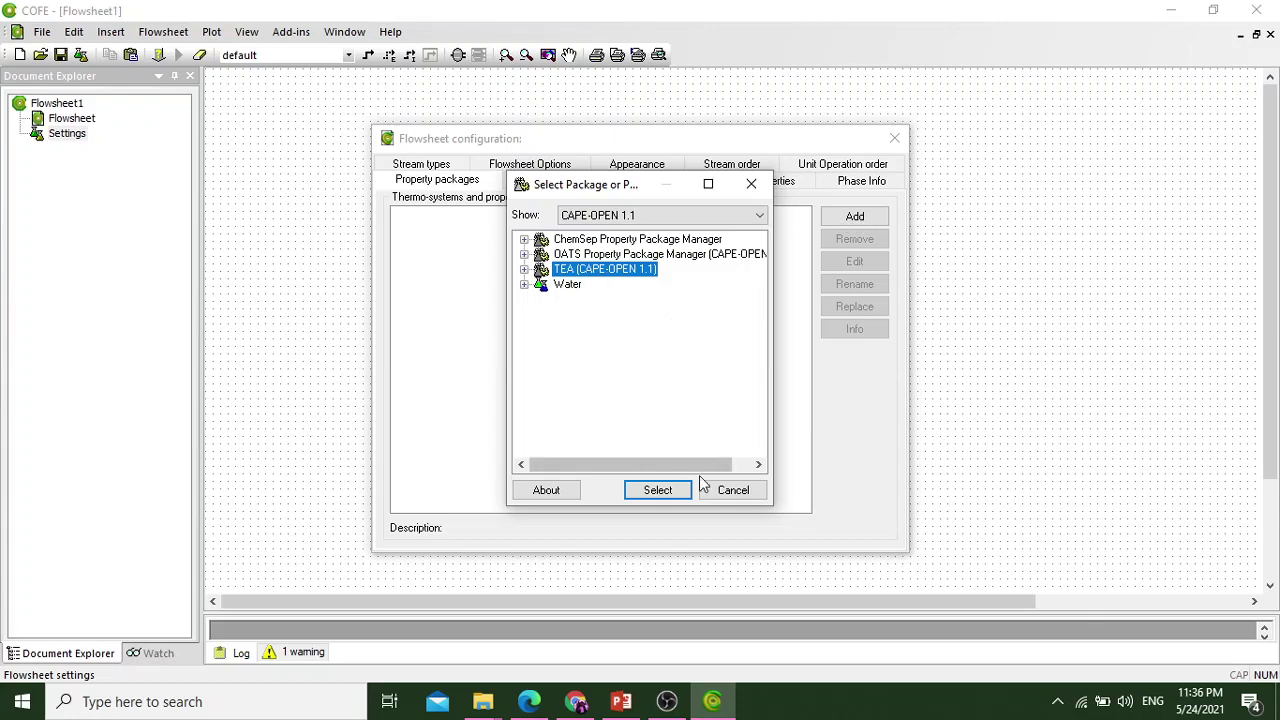
click(658, 490)
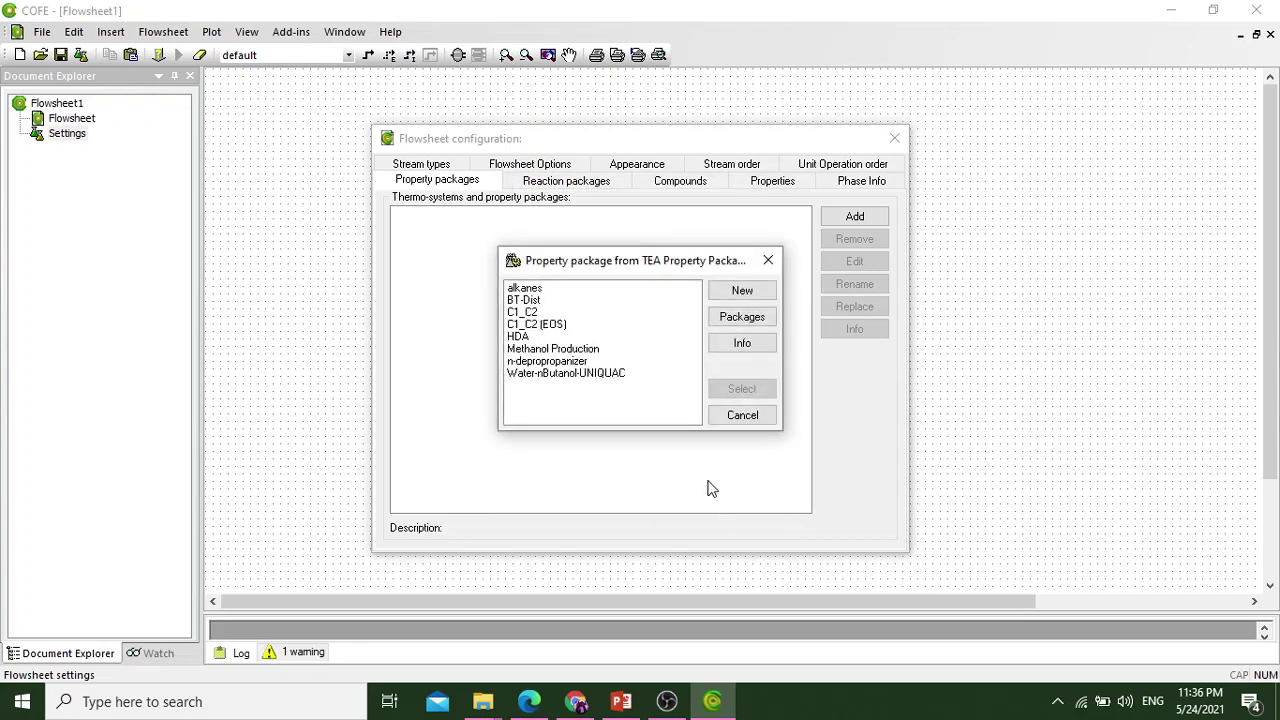
click(740, 289)
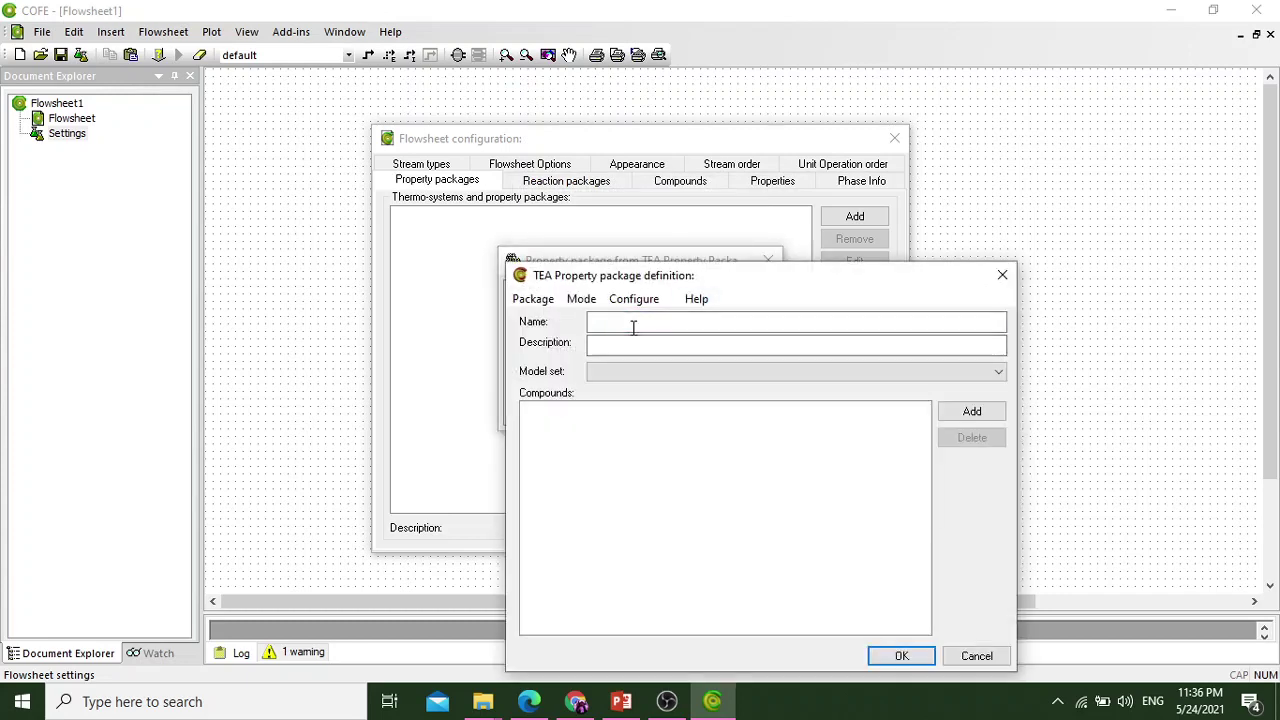
text(BT_Dist)
click(805, 372)
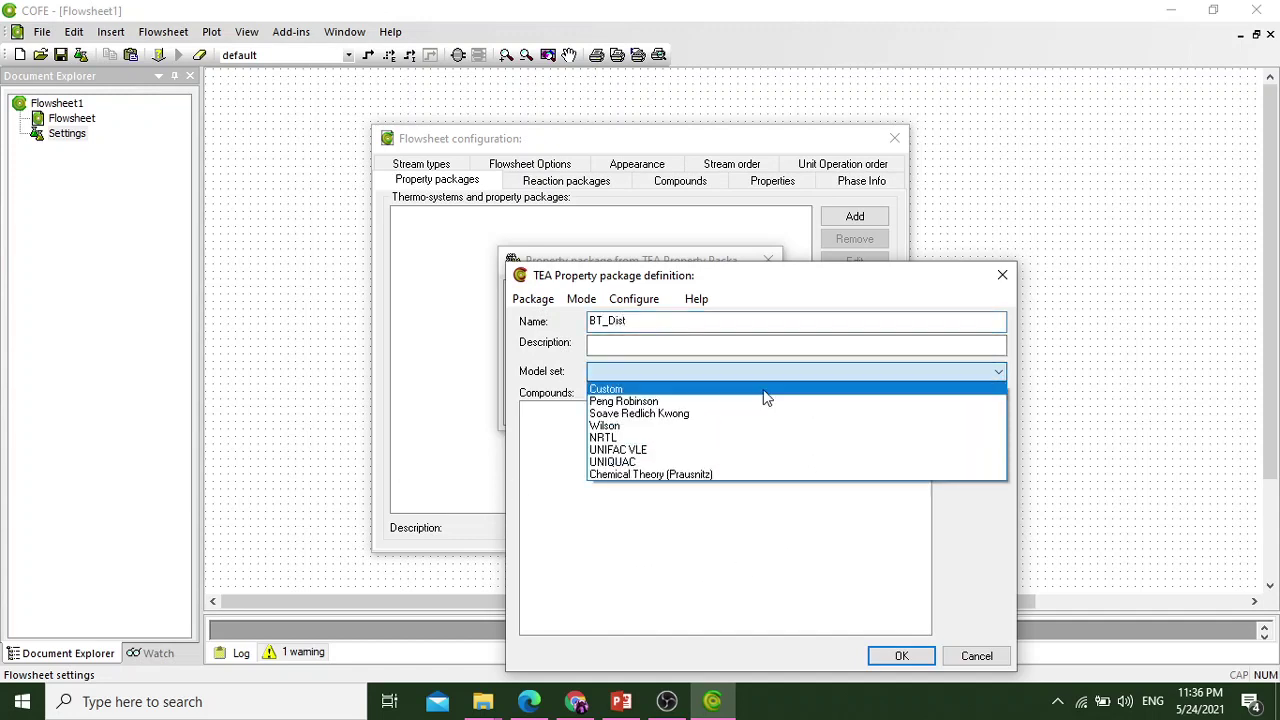
click(673, 403)
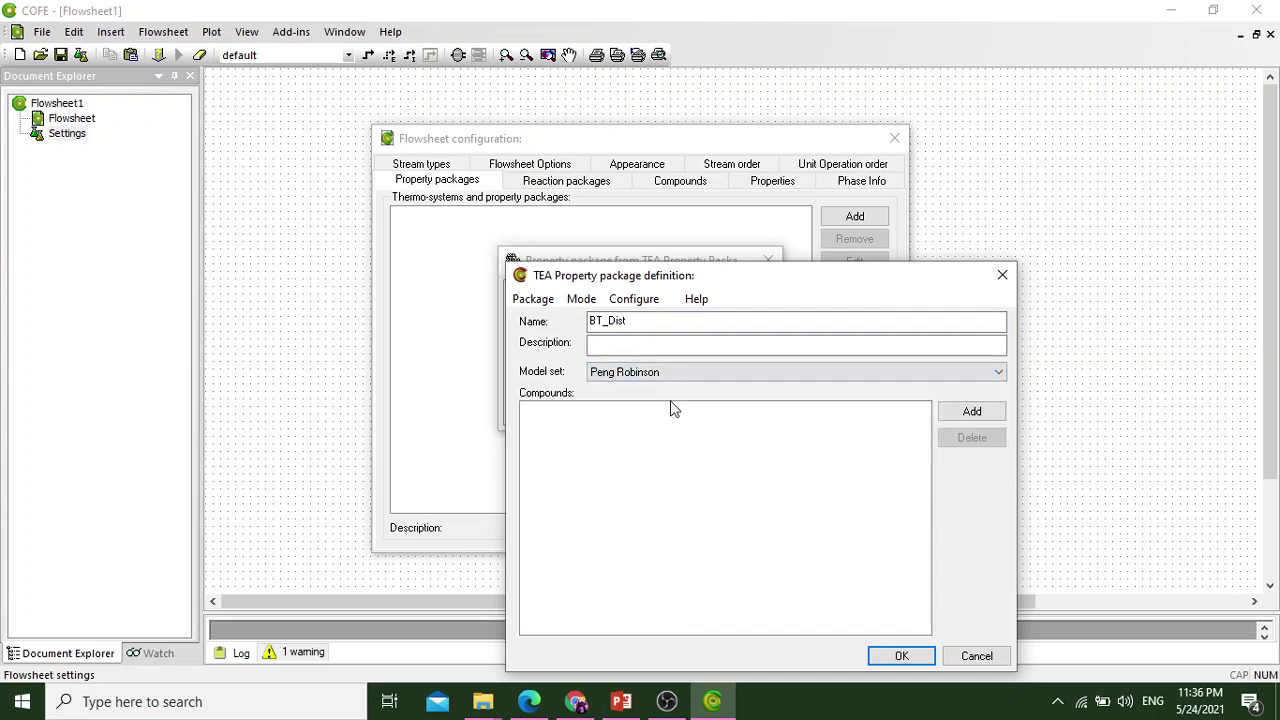
Add Benzene (C6H6) to the property package's compounds, filtering the compound database by "Benzene"
click(971, 411)
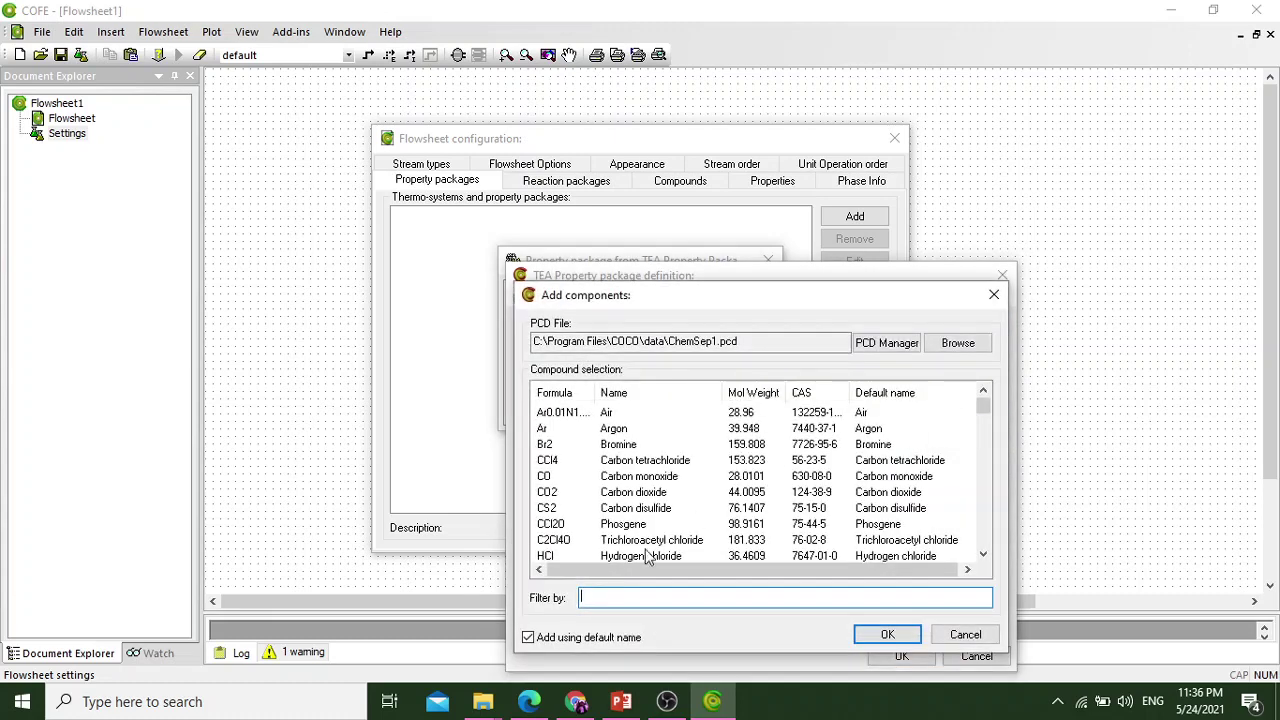
click(617, 600)
text(Benzene)
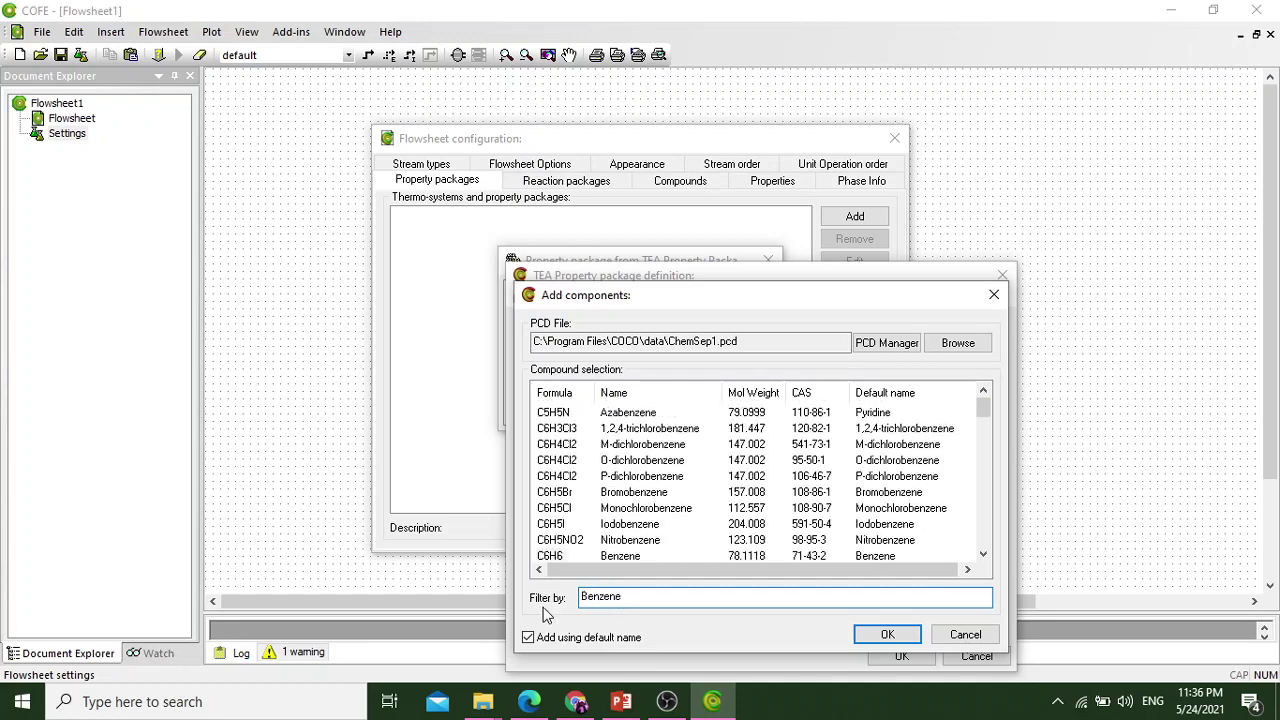
click(556, 556)
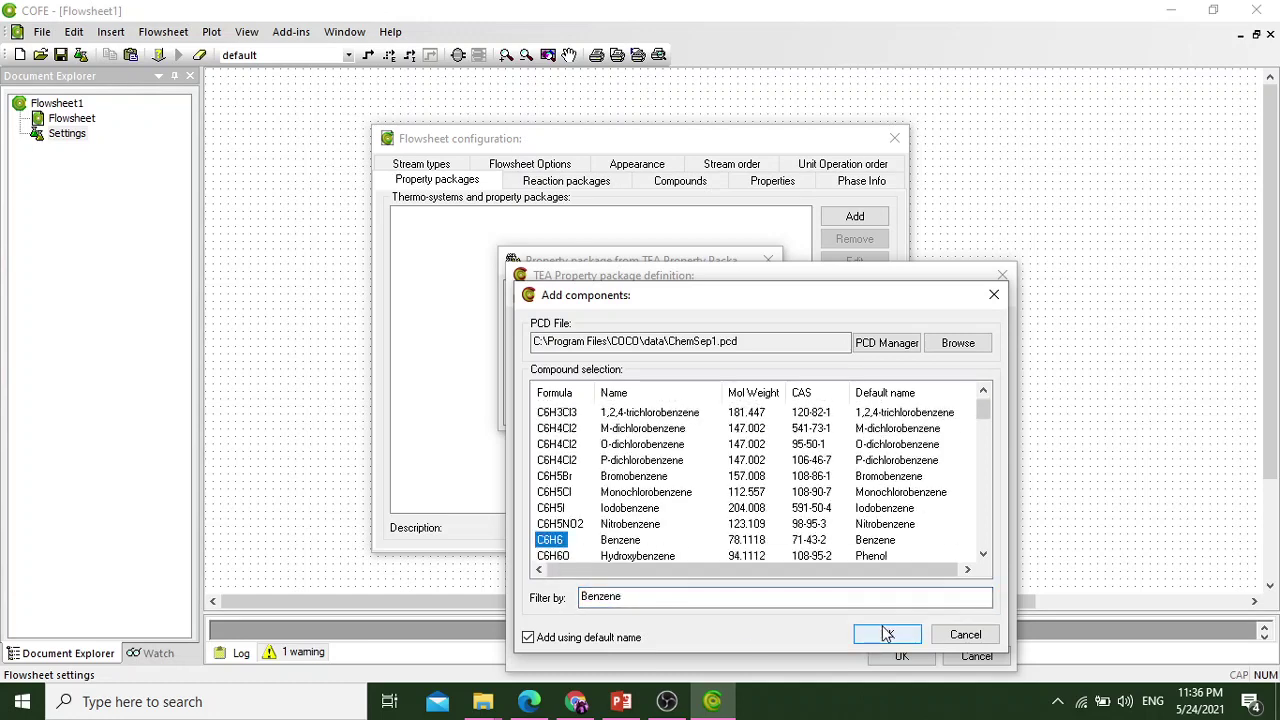
click(887, 635)
Add Toluene (C7H8) to the compounds, then accept the property package and close the flowsheet configuration
click(971, 411)
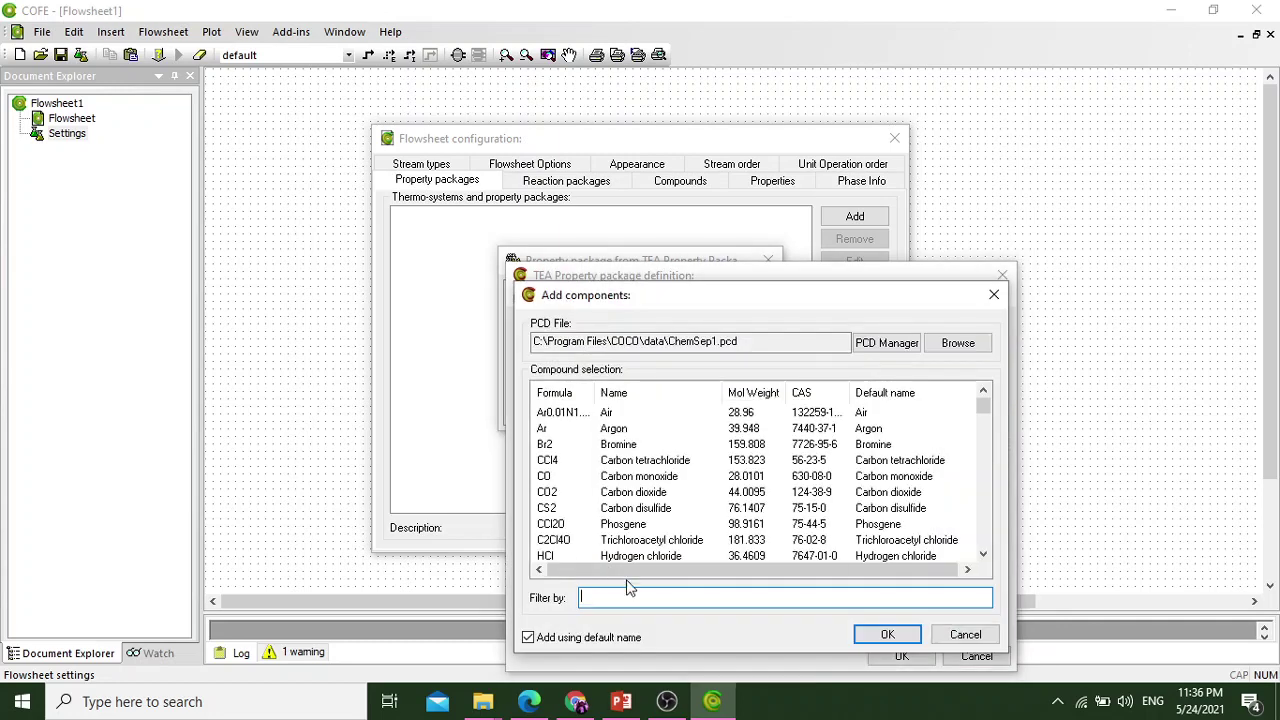
text(To)
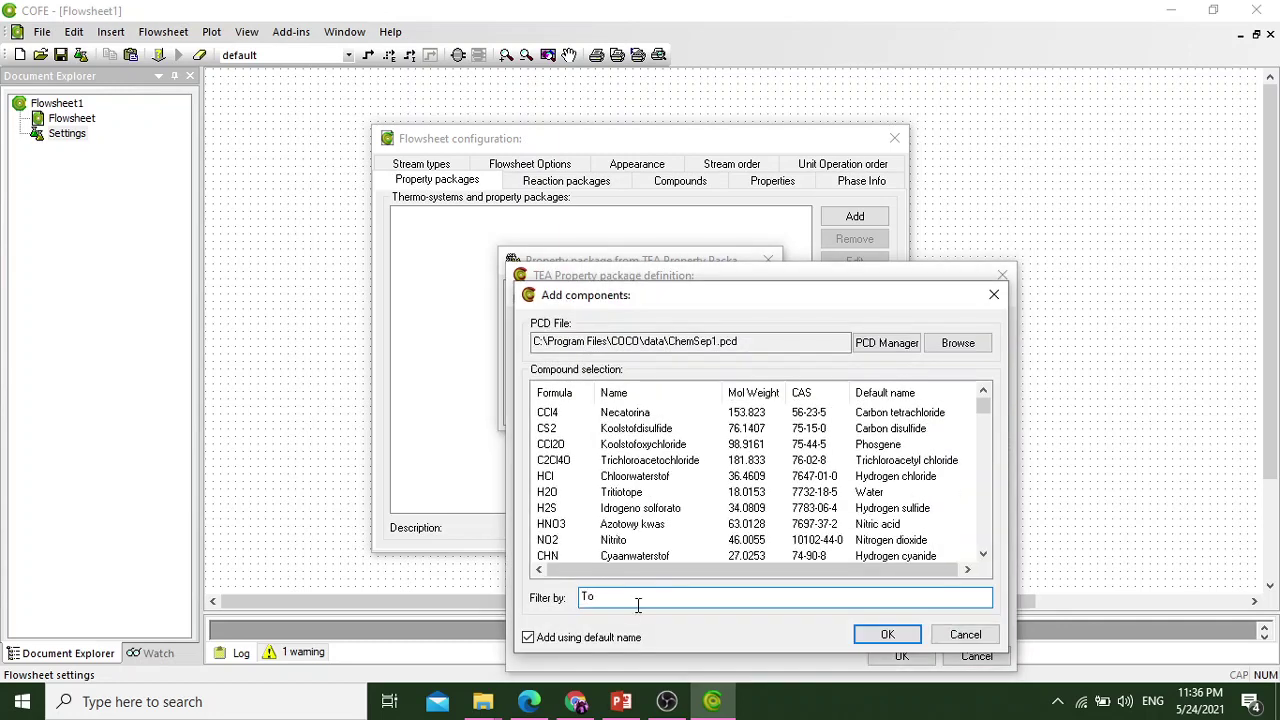
text(luene)
click(552, 412)
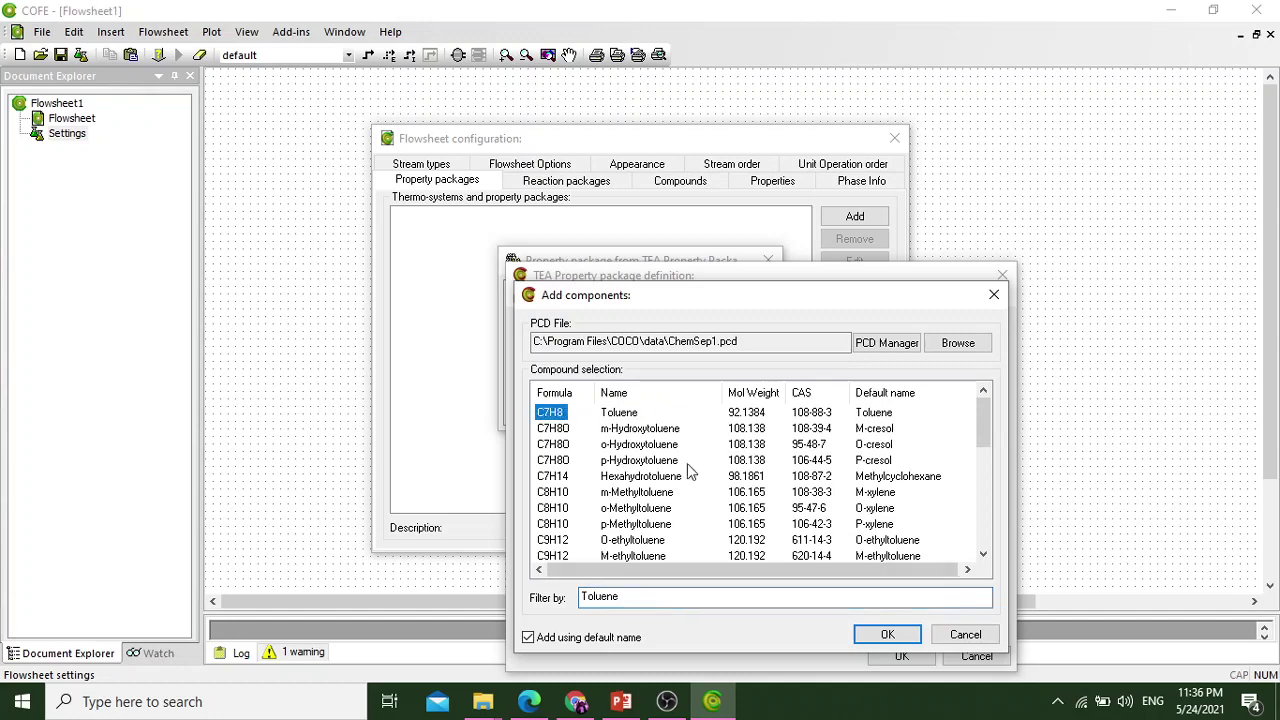
click(887, 634)
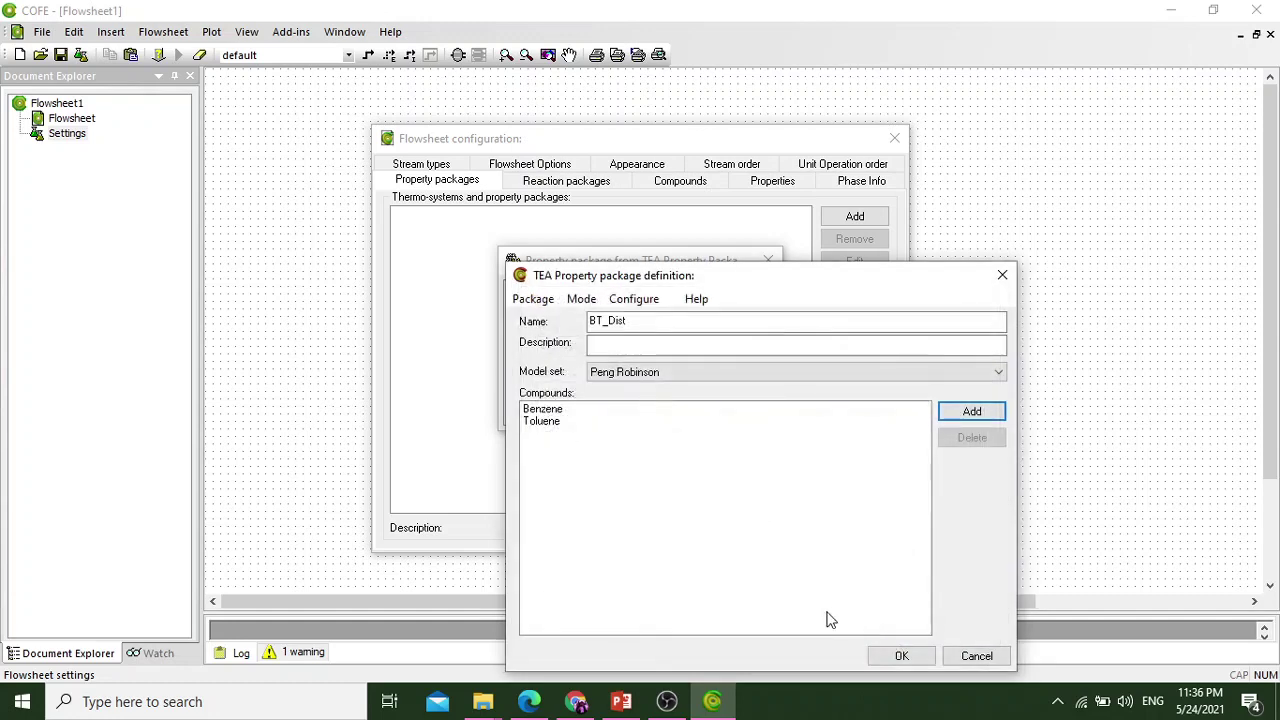
click(900, 656)
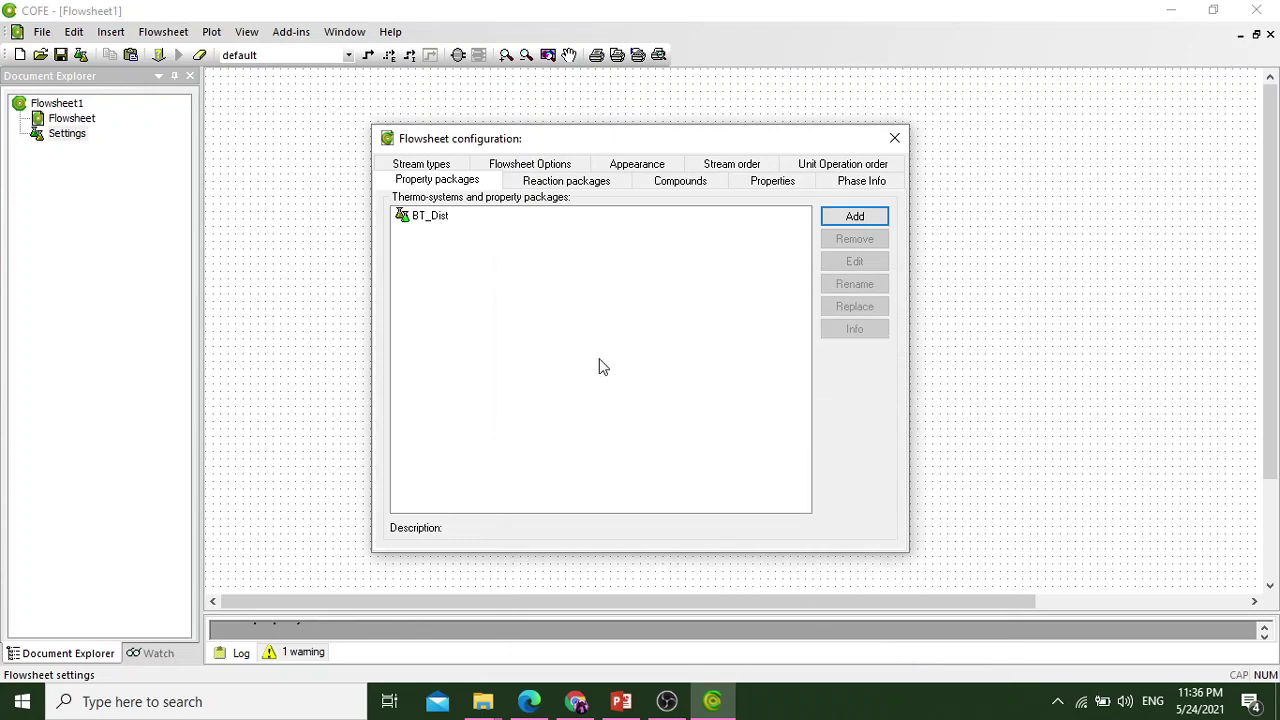
click(894, 140)
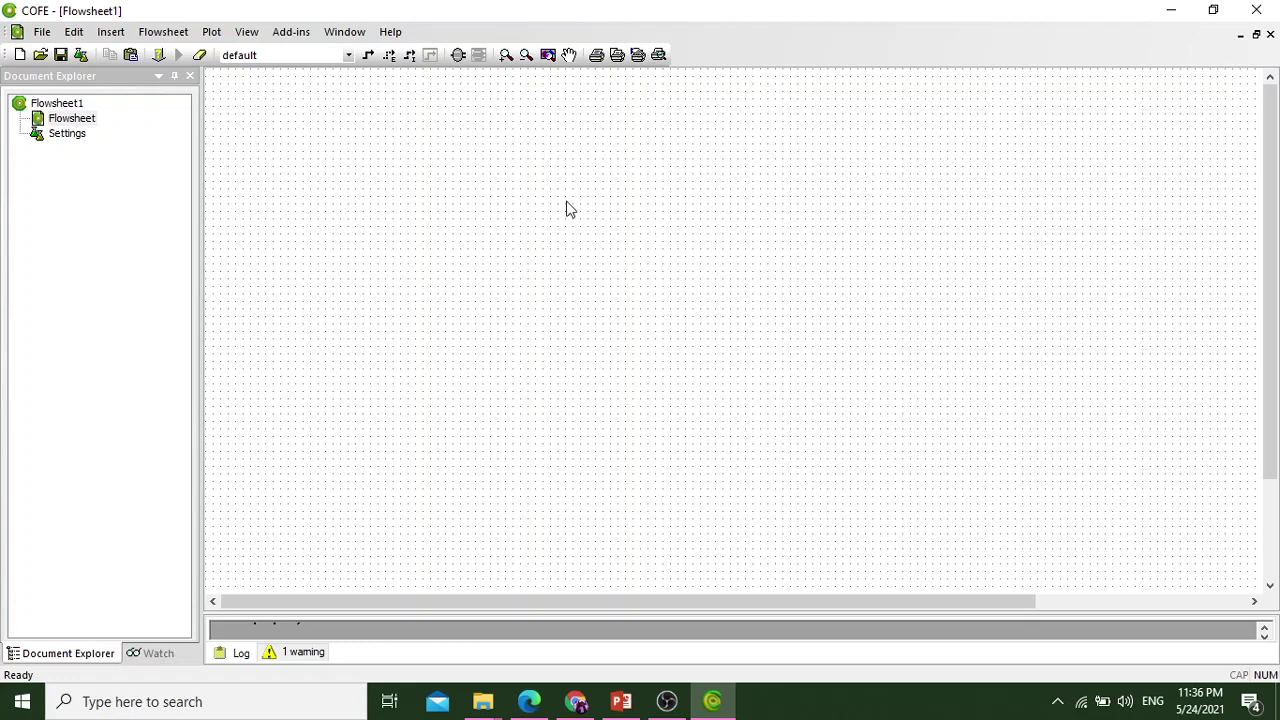
Insert a ChemSep separator column near the middle of the flowsheet
click(458, 55)
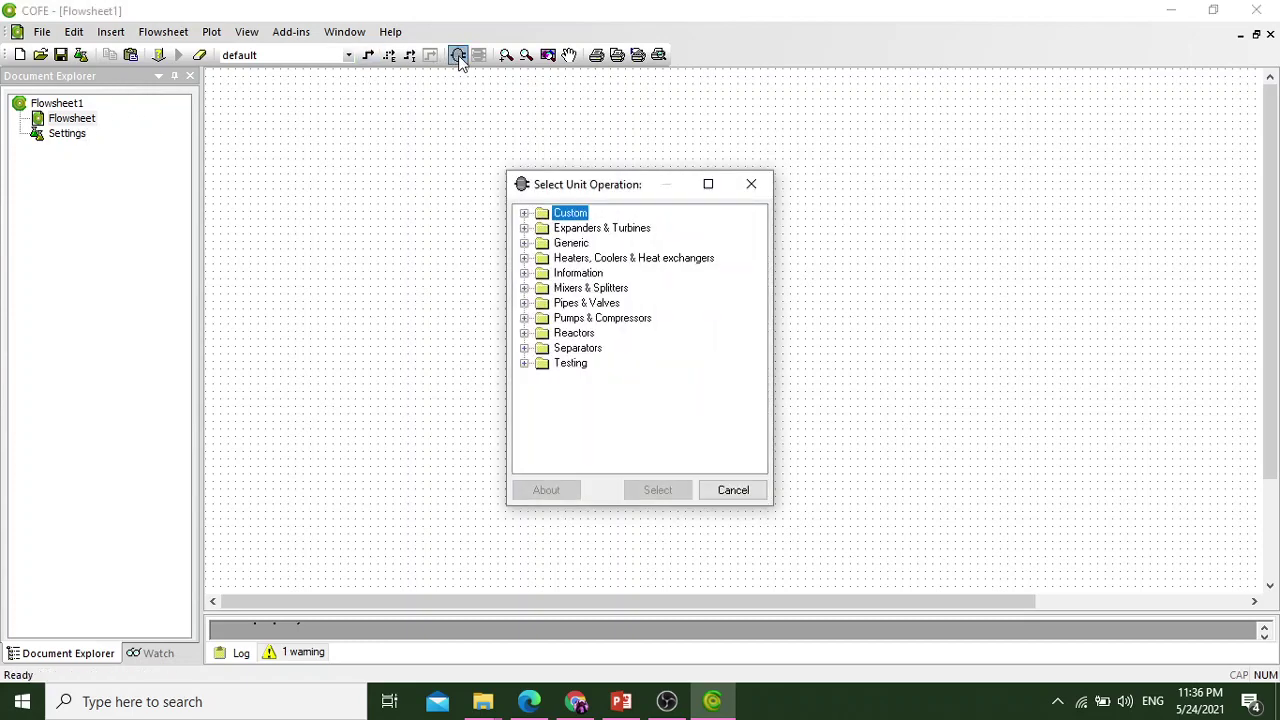
click(524, 348)
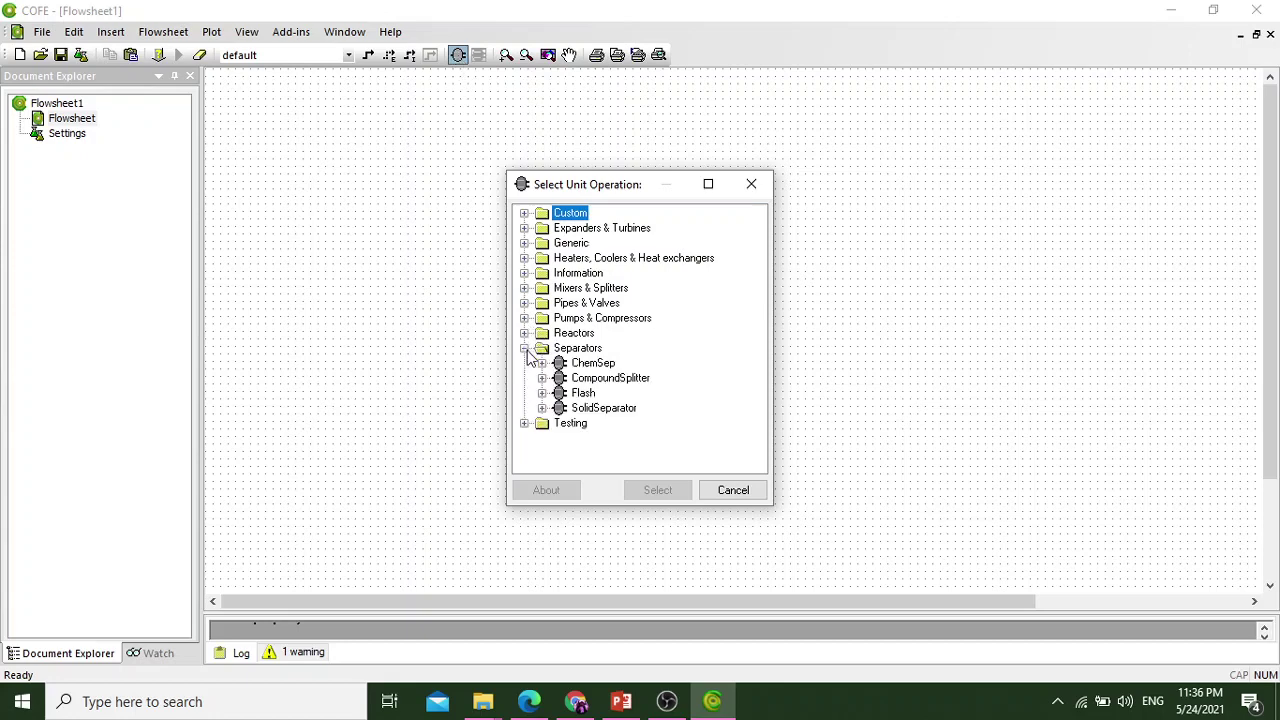
click(594, 366)
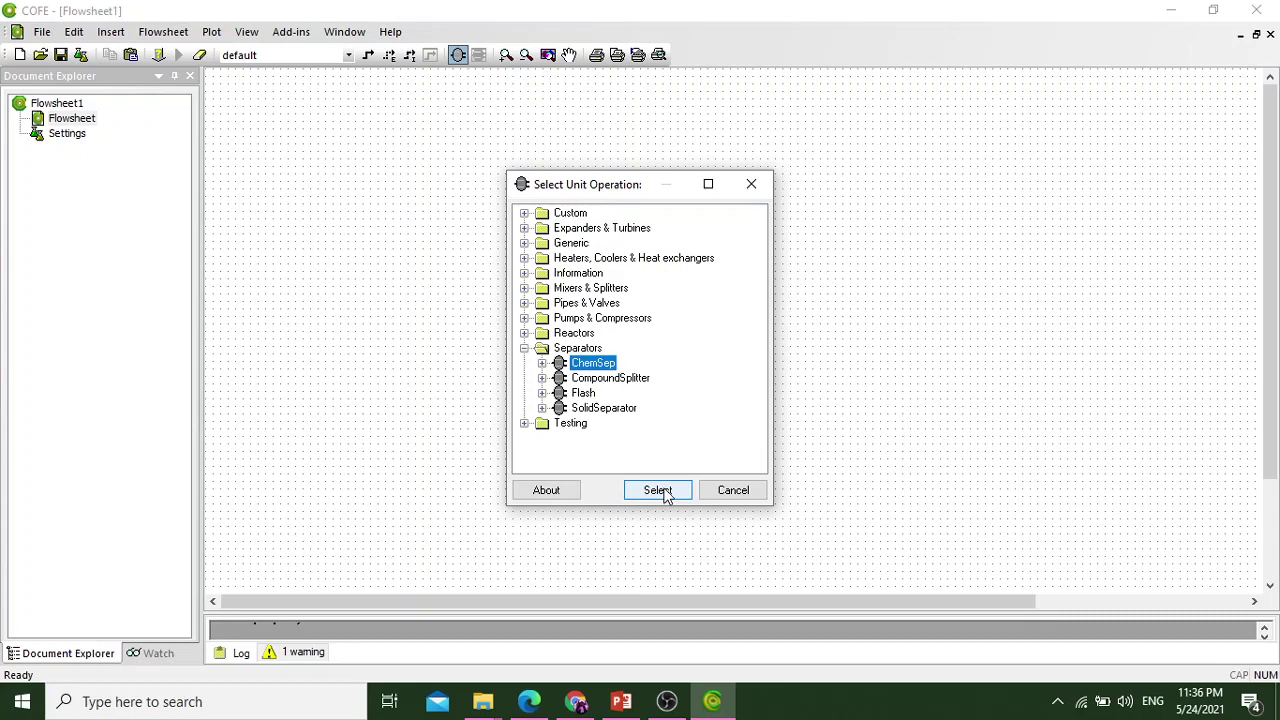
click(658, 490)
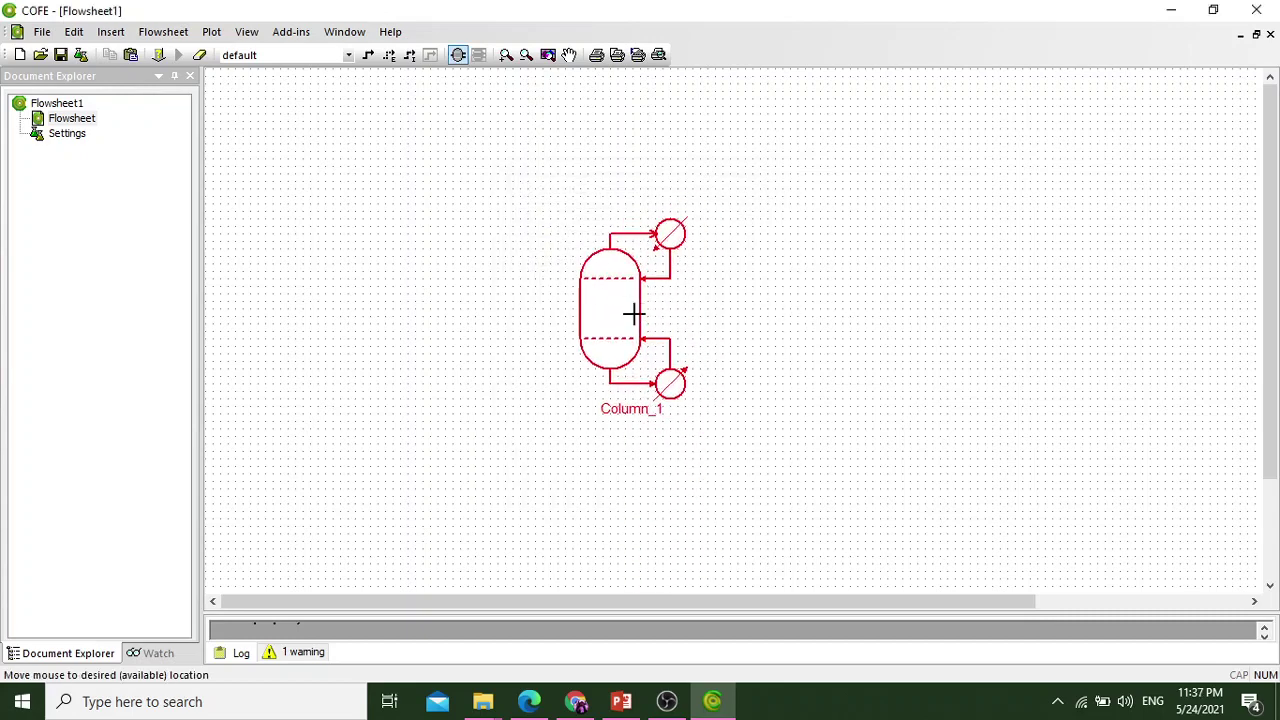
click(634, 314)
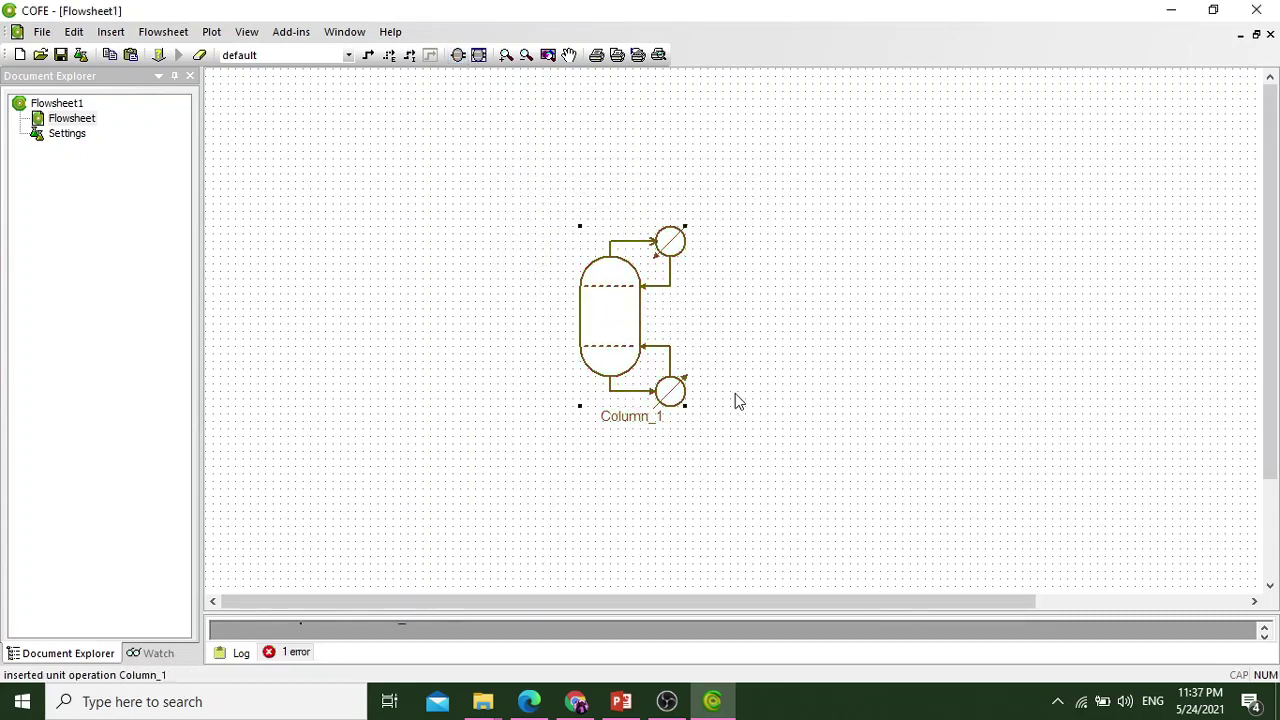
Move the column toward the centre of the flowsheet, leaving room for a feed stream before it
scroll(1271, 440, down, 1)
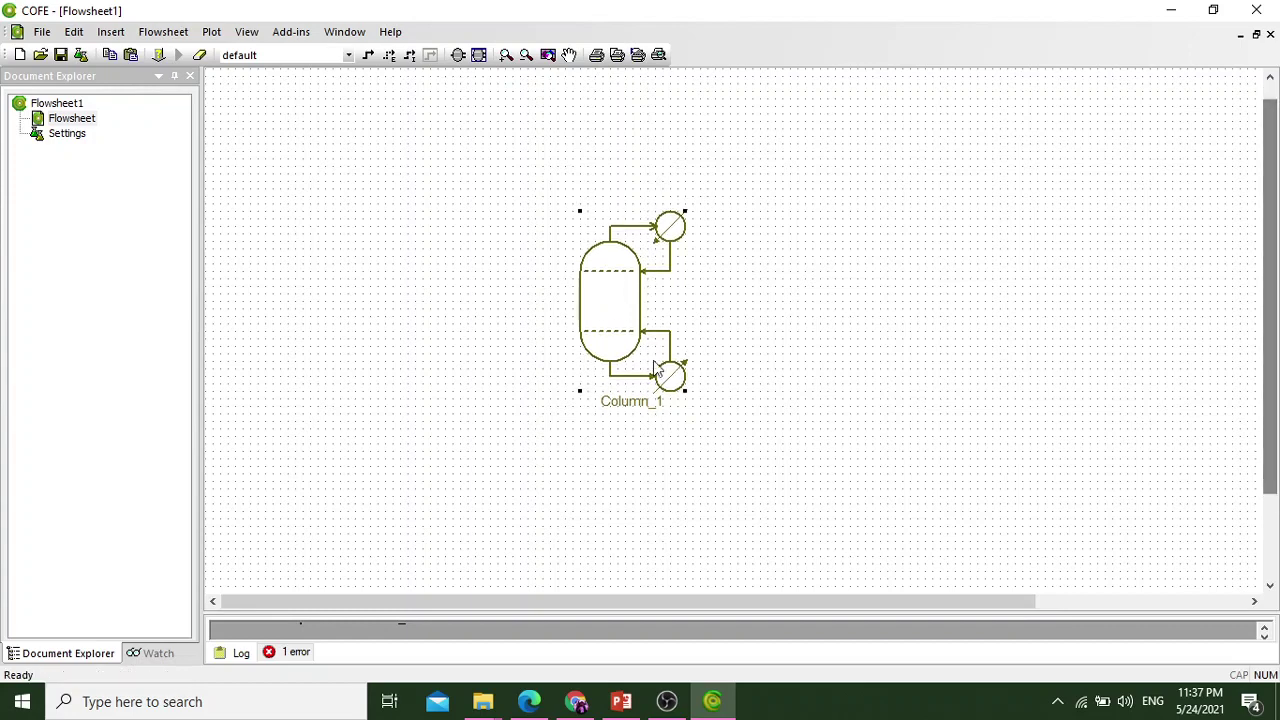
click(722, 324)
scroll(722, 332, up, 3)
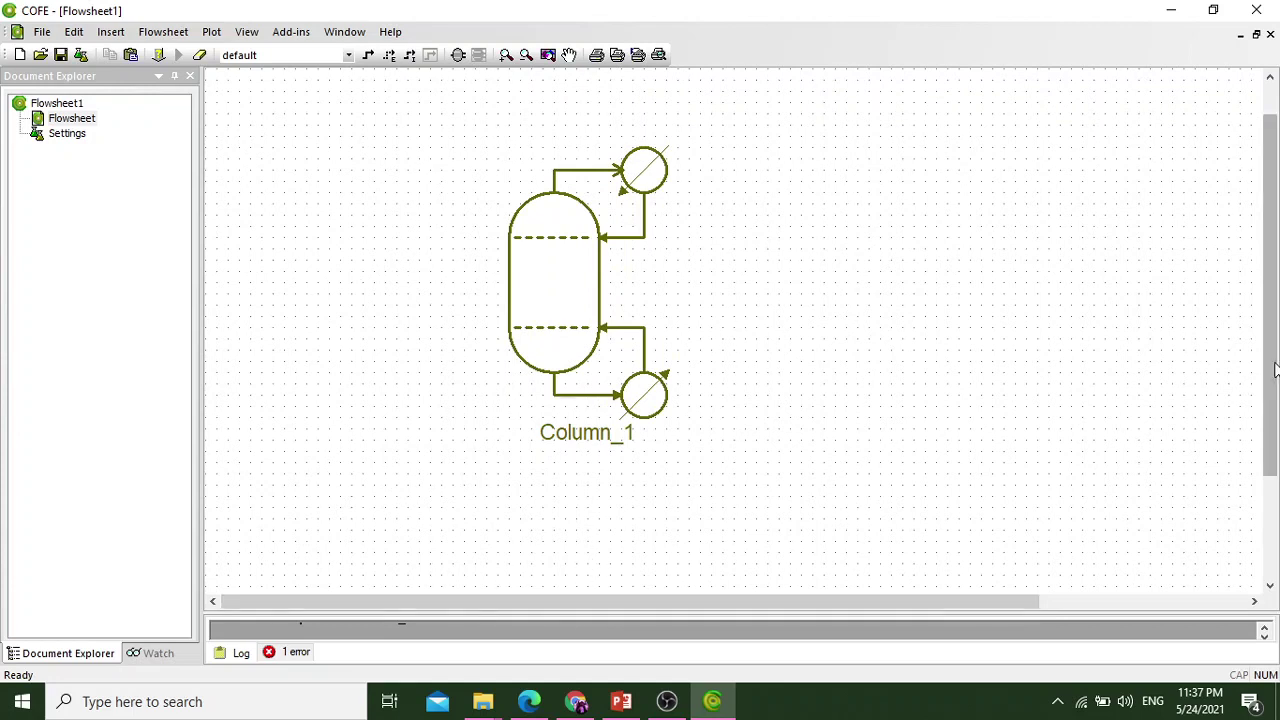
drag(1273, 366, 1271, 352)
drag(563, 320, 720, 309)
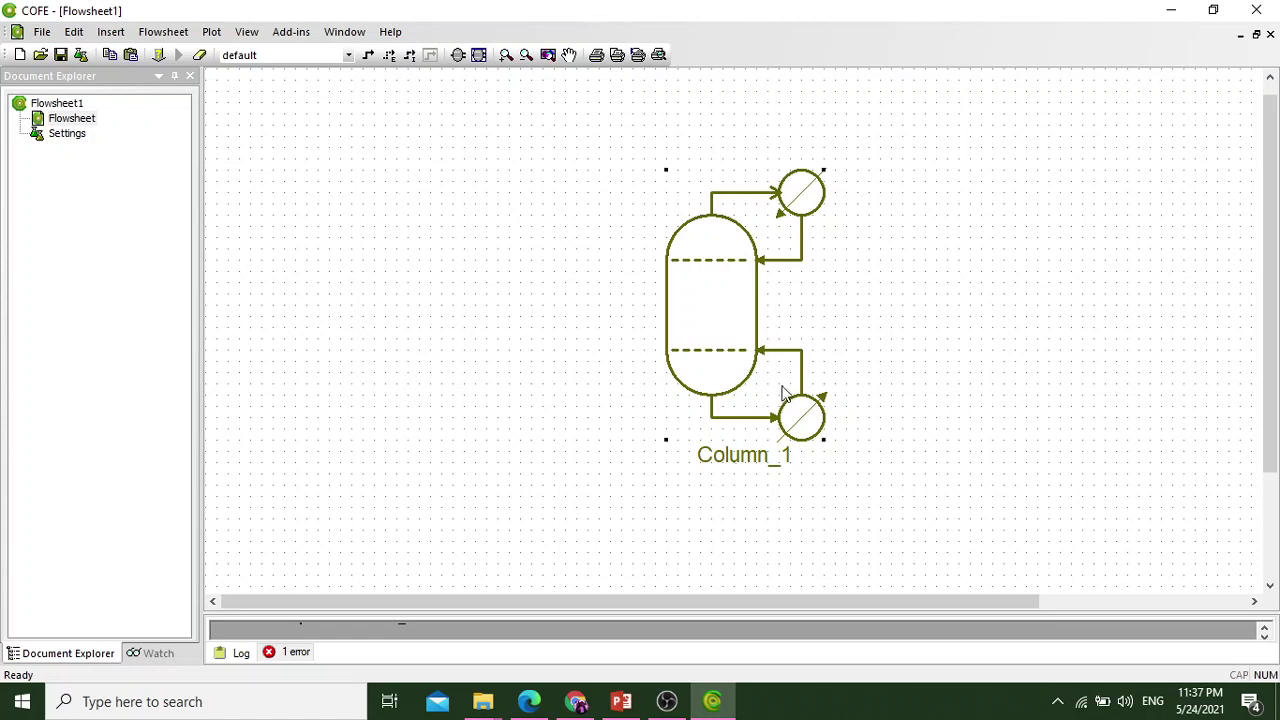
Rename the column unit to Distillation
double_click(760, 461)
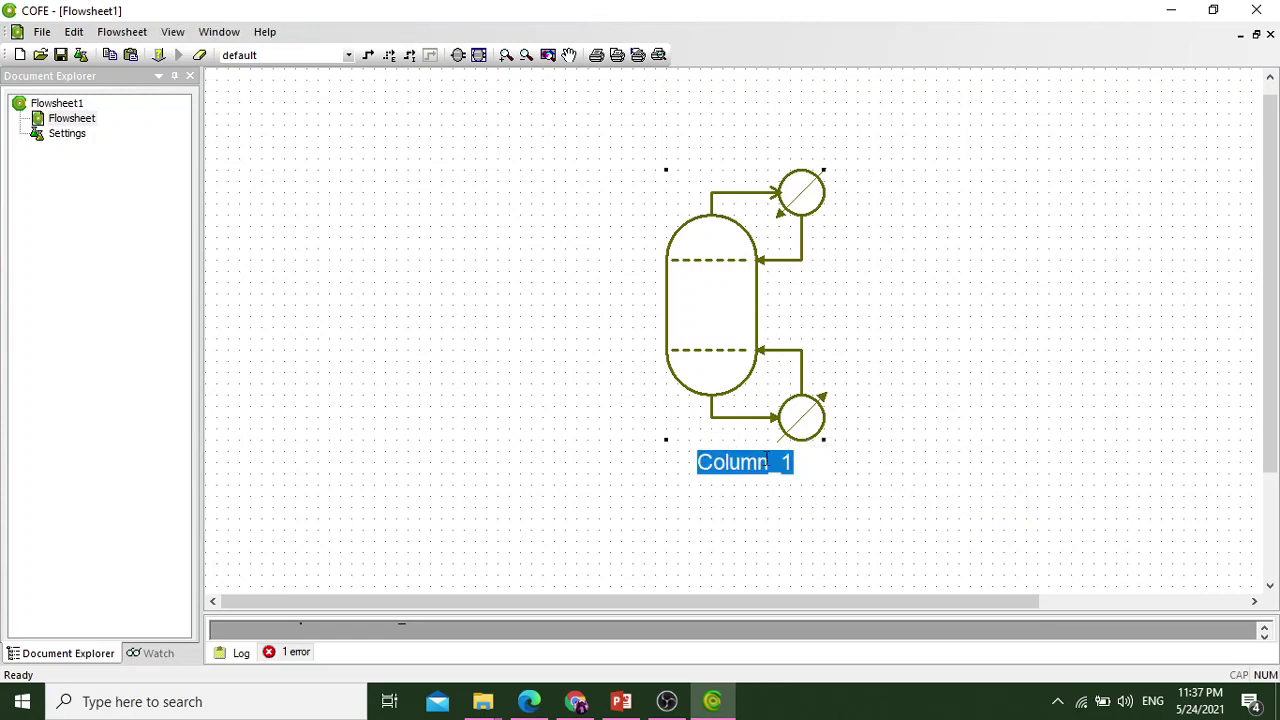
text(Dis)
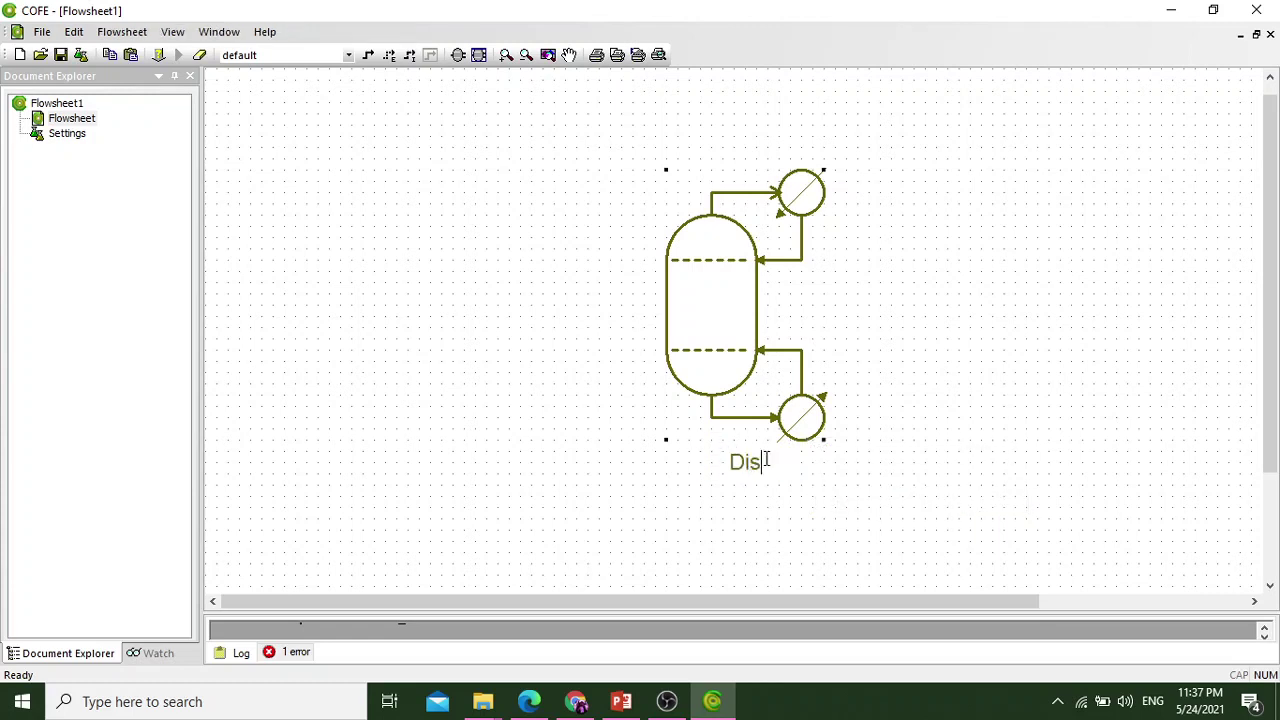
text(tillation)
key(Return)
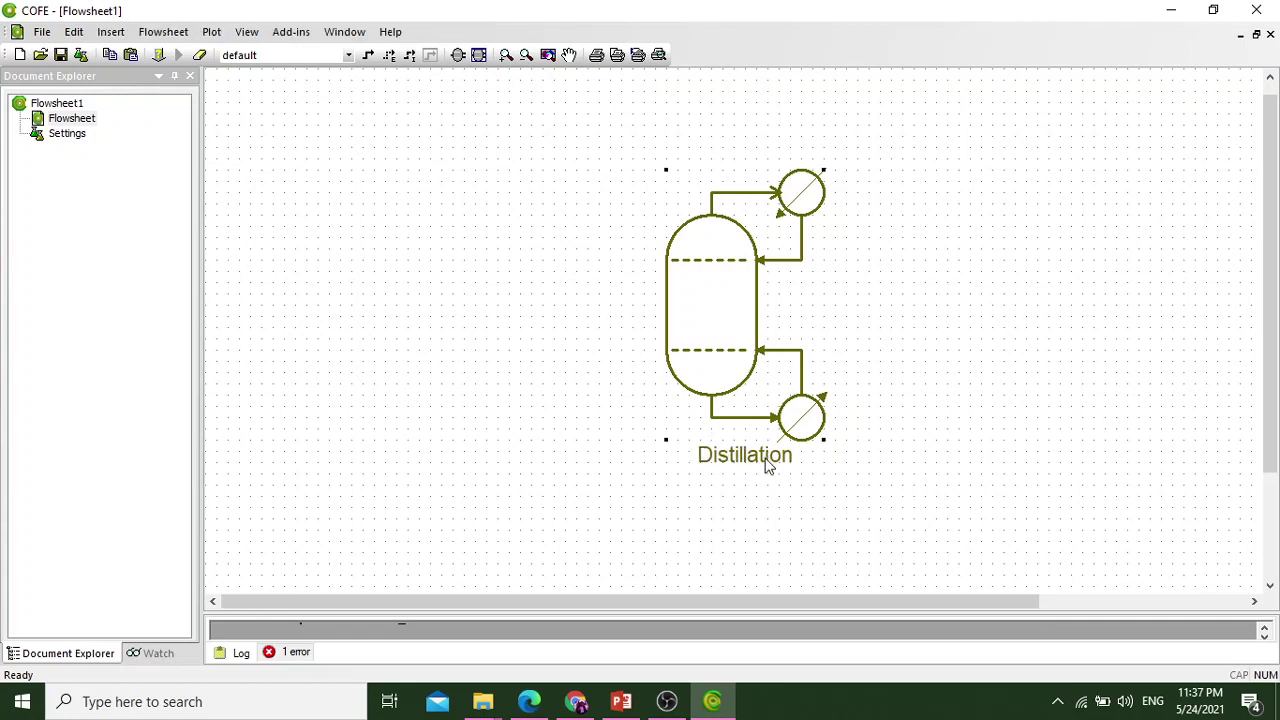
Draw a horizontal material stream from the empty area beside the column to its feed inlet
click(369, 56)
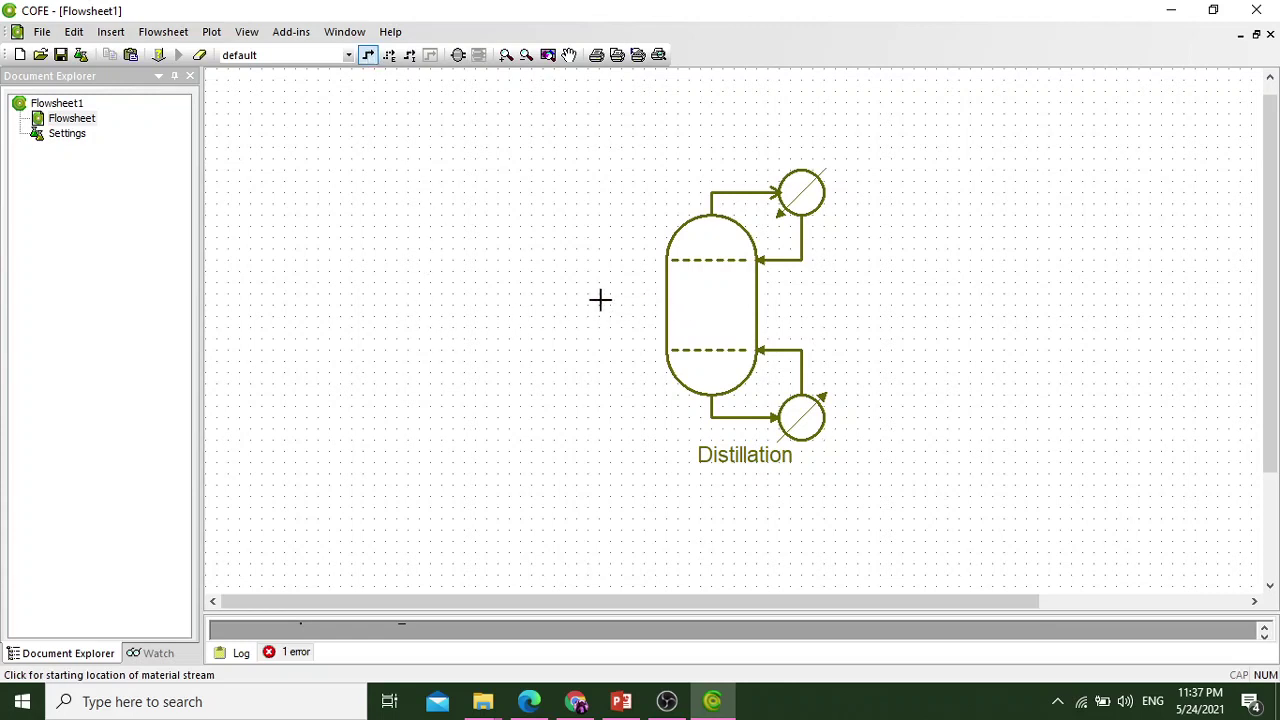
click(531, 300)
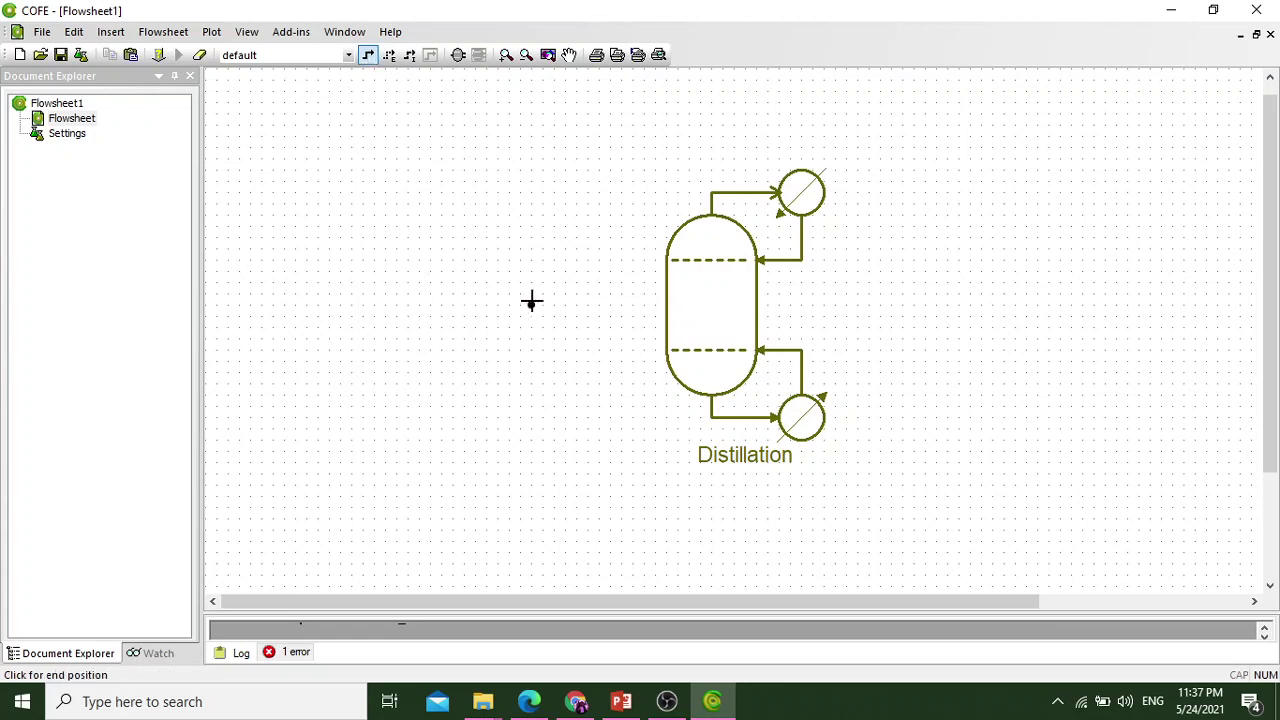
click(661, 304)
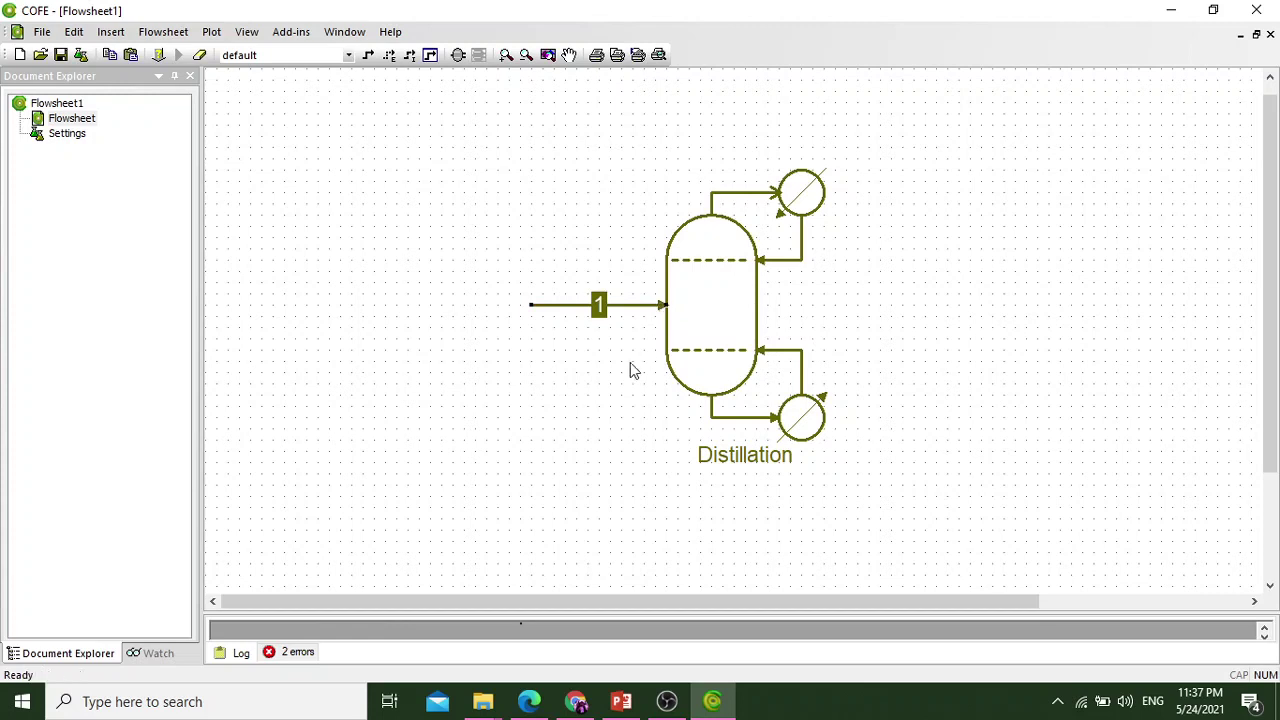
Rename the material stream entering the column as Feed
double_click(601, 303)
text(Fedd)
key(BackSpace)
key(BackSpace)
text(E)
key(BackSpace)
text(ed)
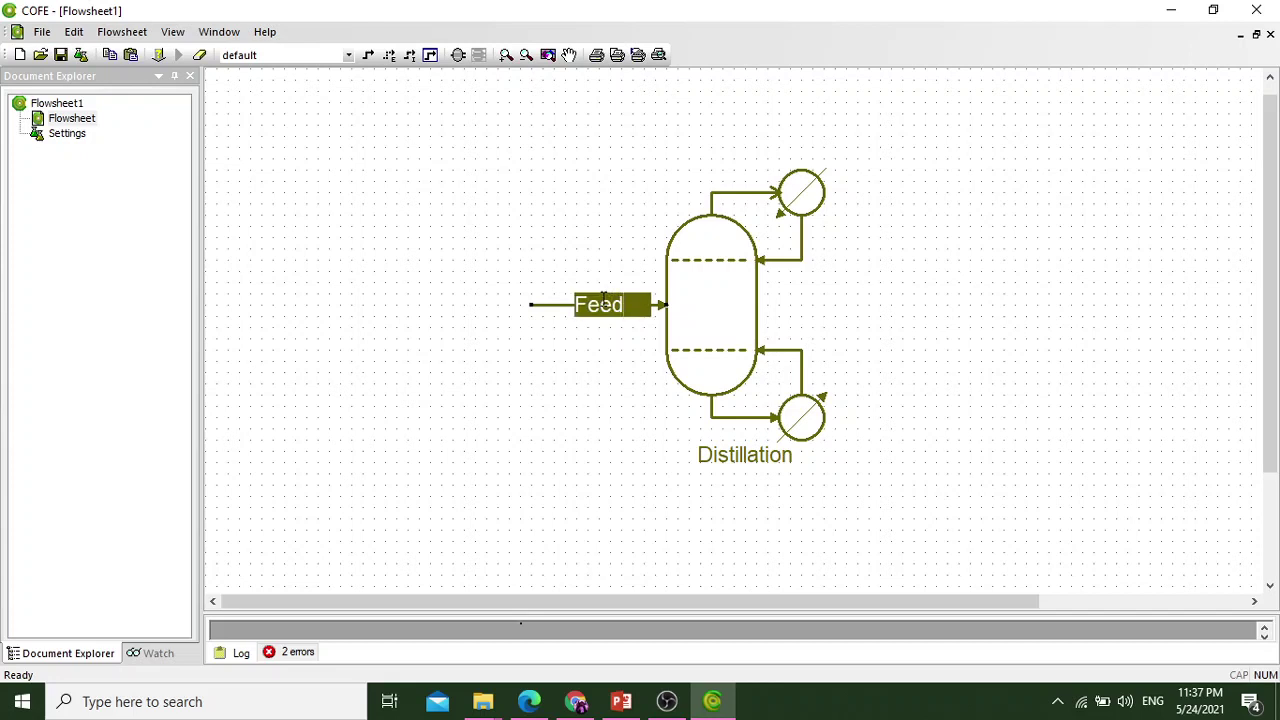
key(Return)
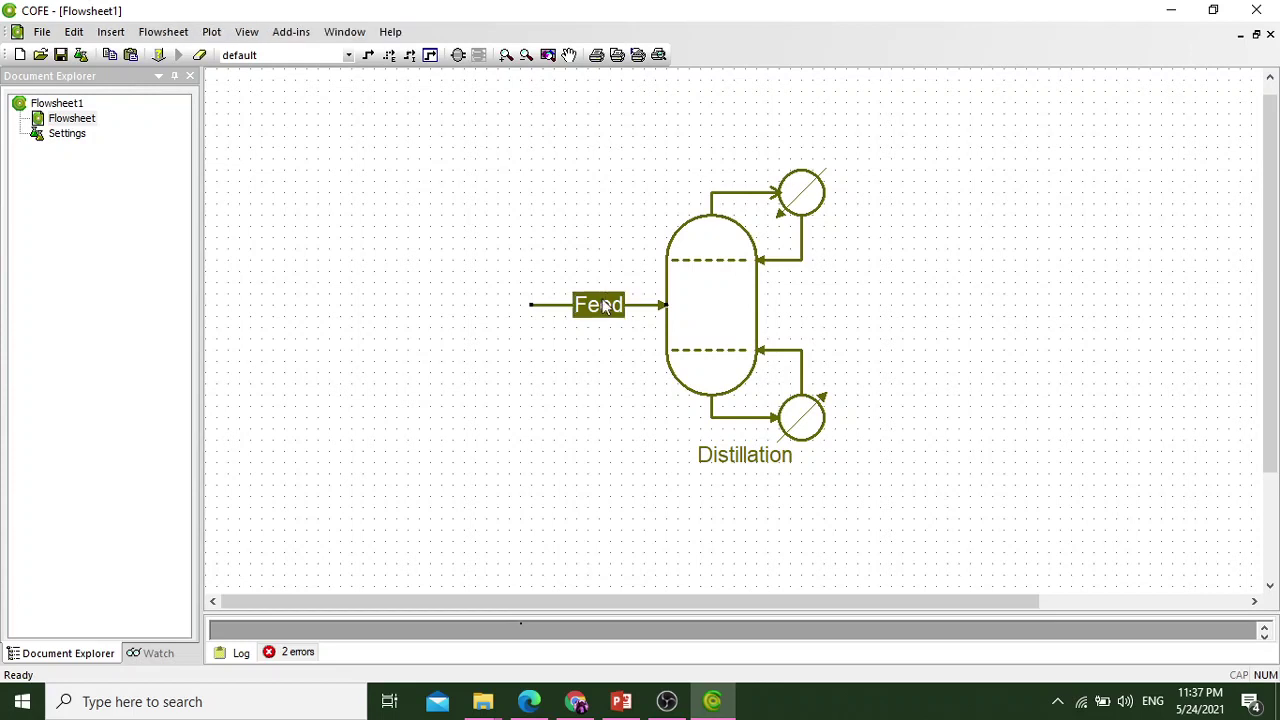
Open the Feed stream's data, enter a pressure of 101 Pa and switch the pressure unit to kPa
double_click(616, 316)
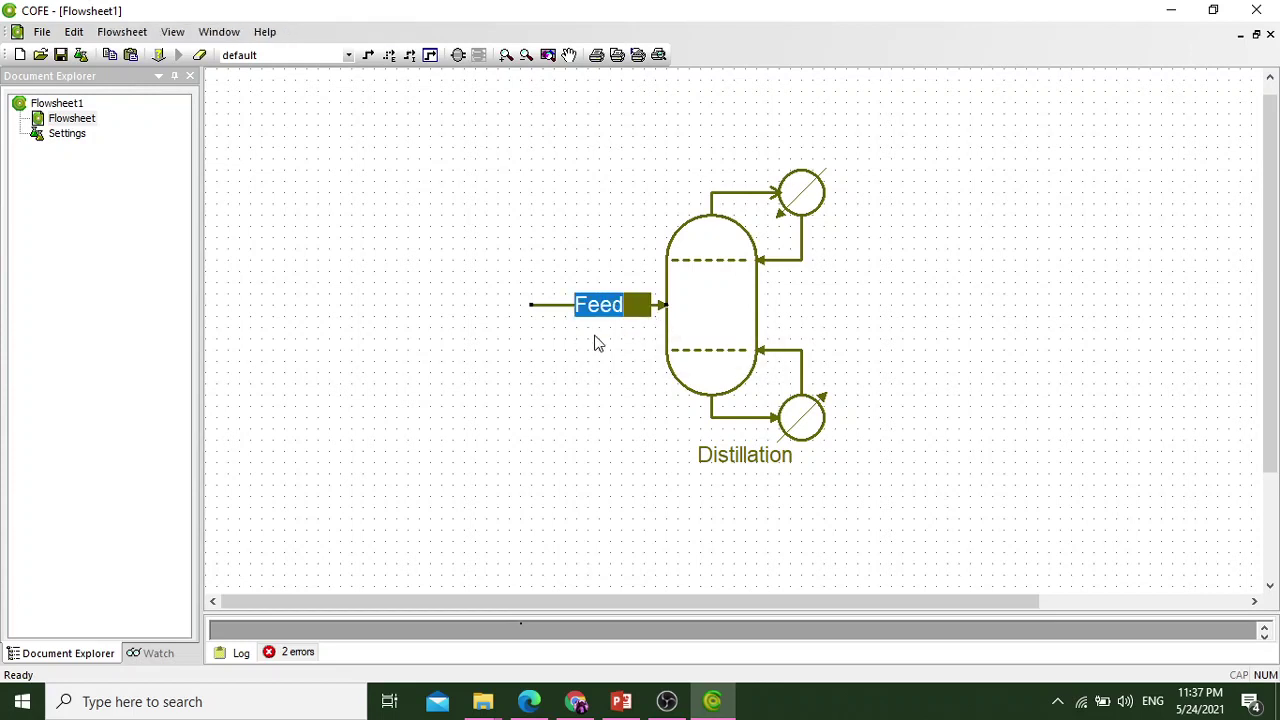
double_click(565, 308)
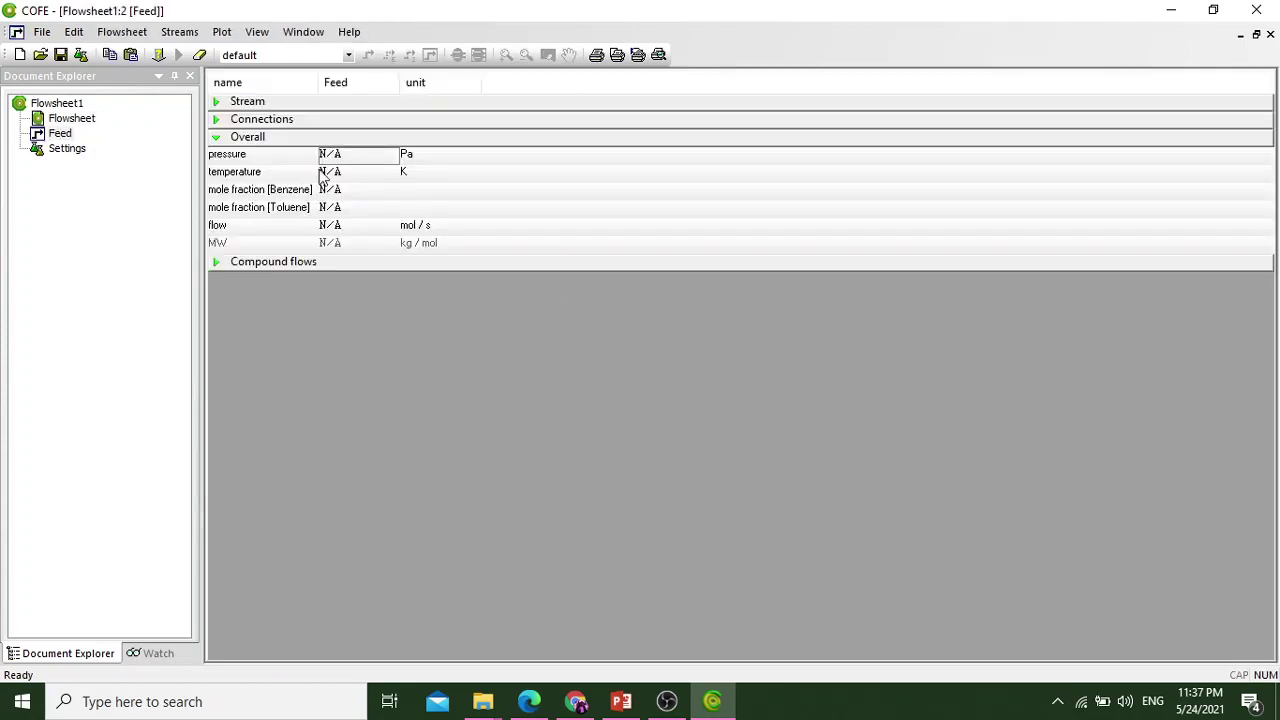
click(250, 104)
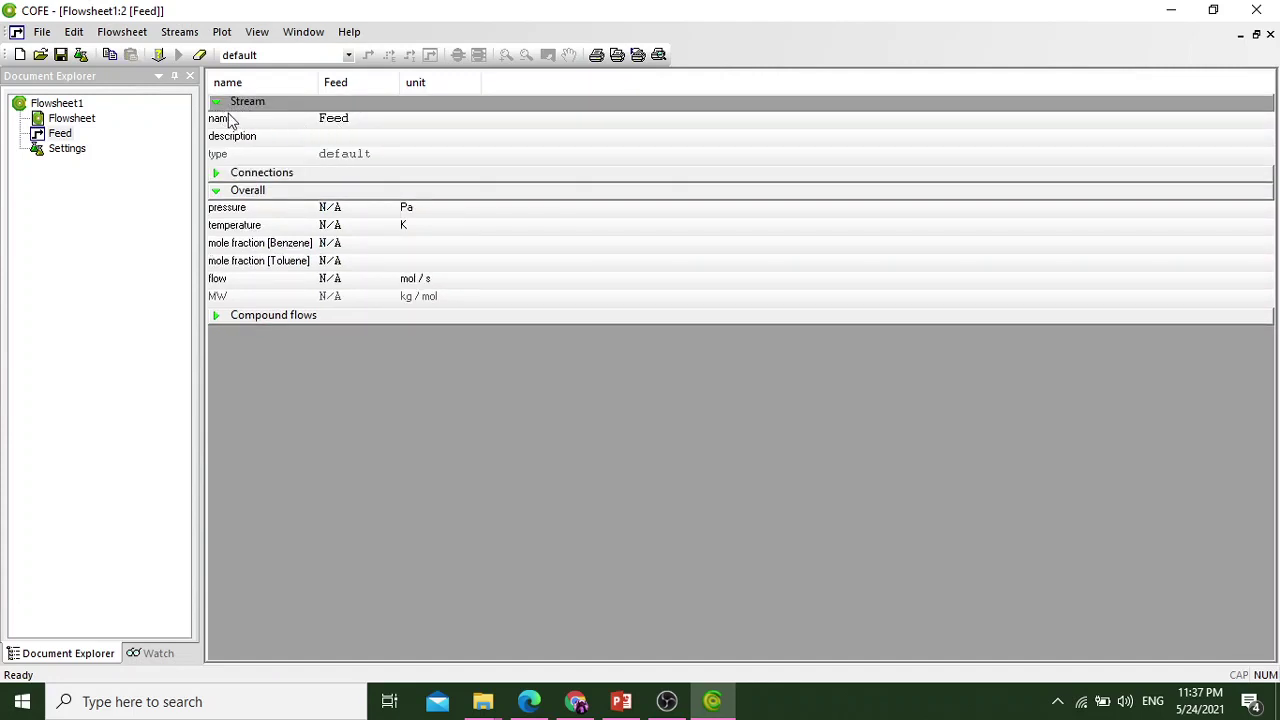
click(220, 103)
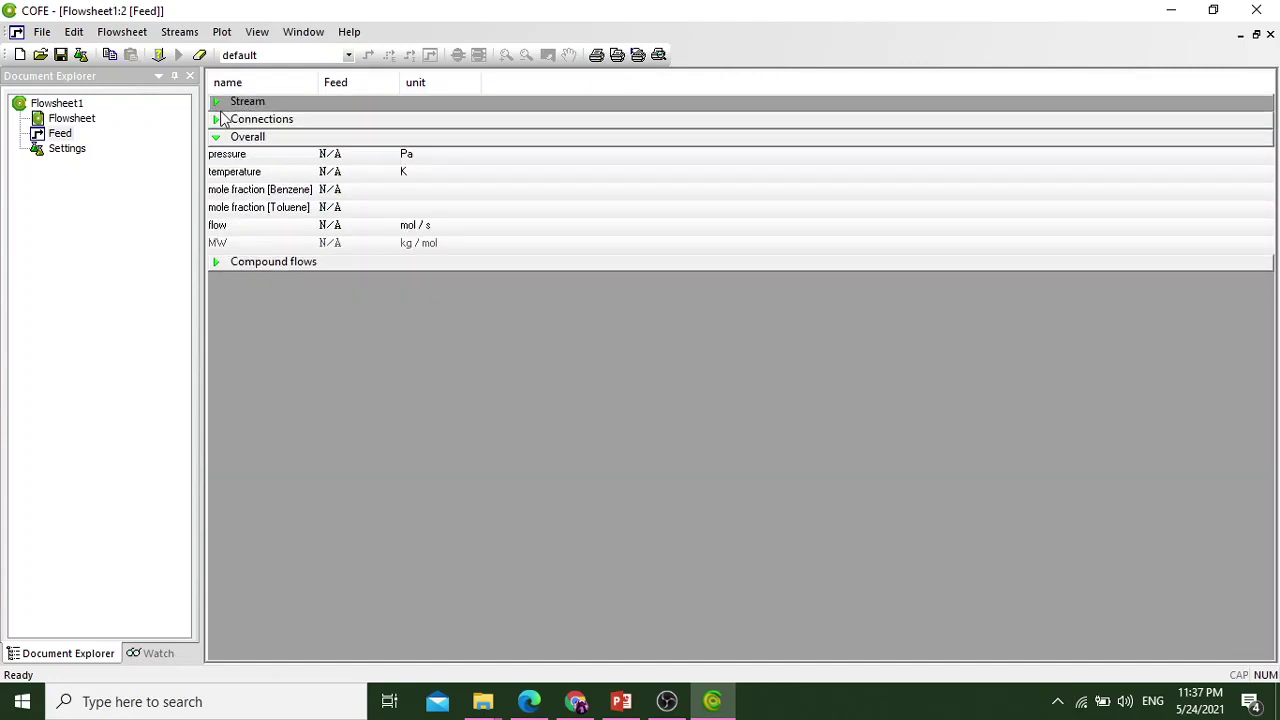
click(250, 160)
click(350, 157)
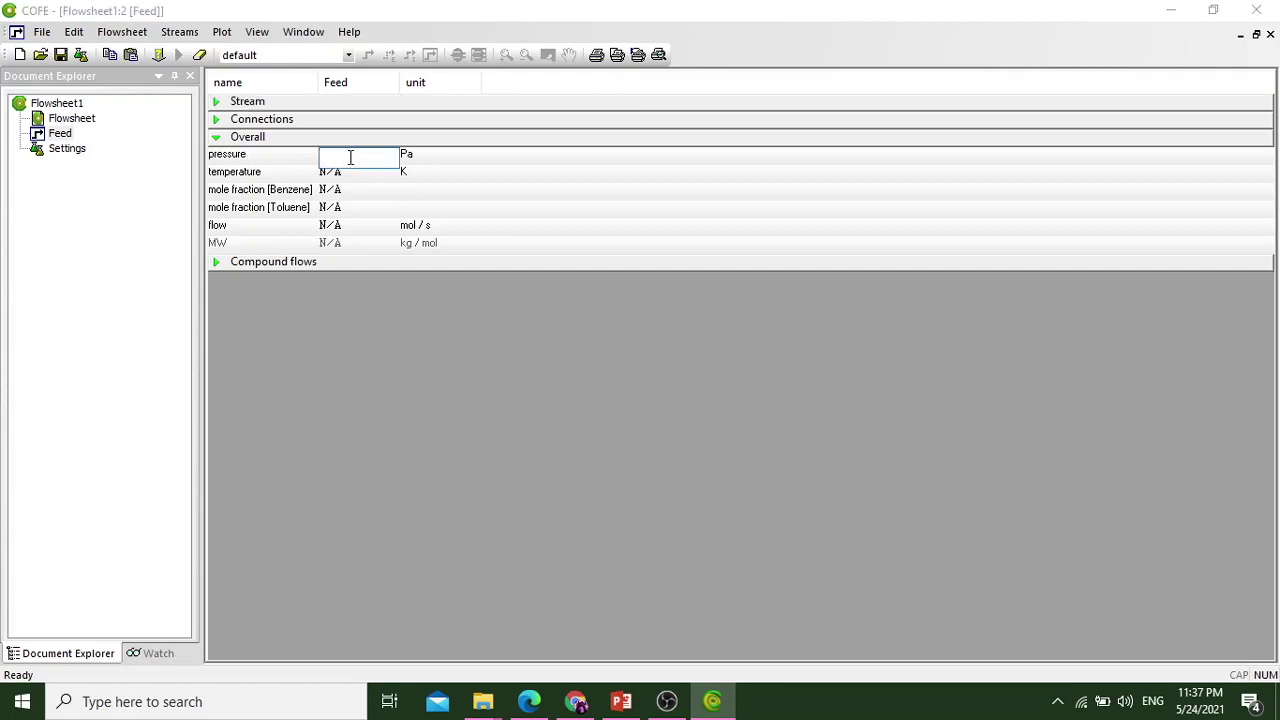
text(101)
click(407, 156)
click(409, 158)
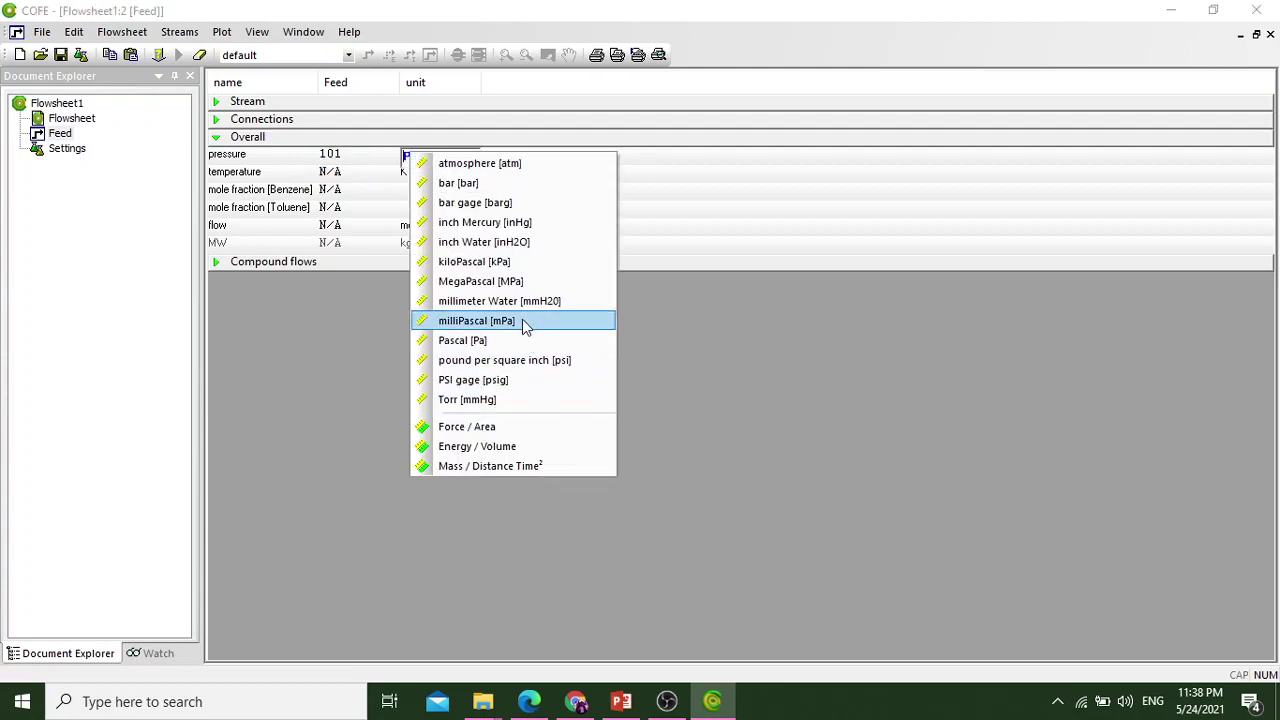
click(546, 262)
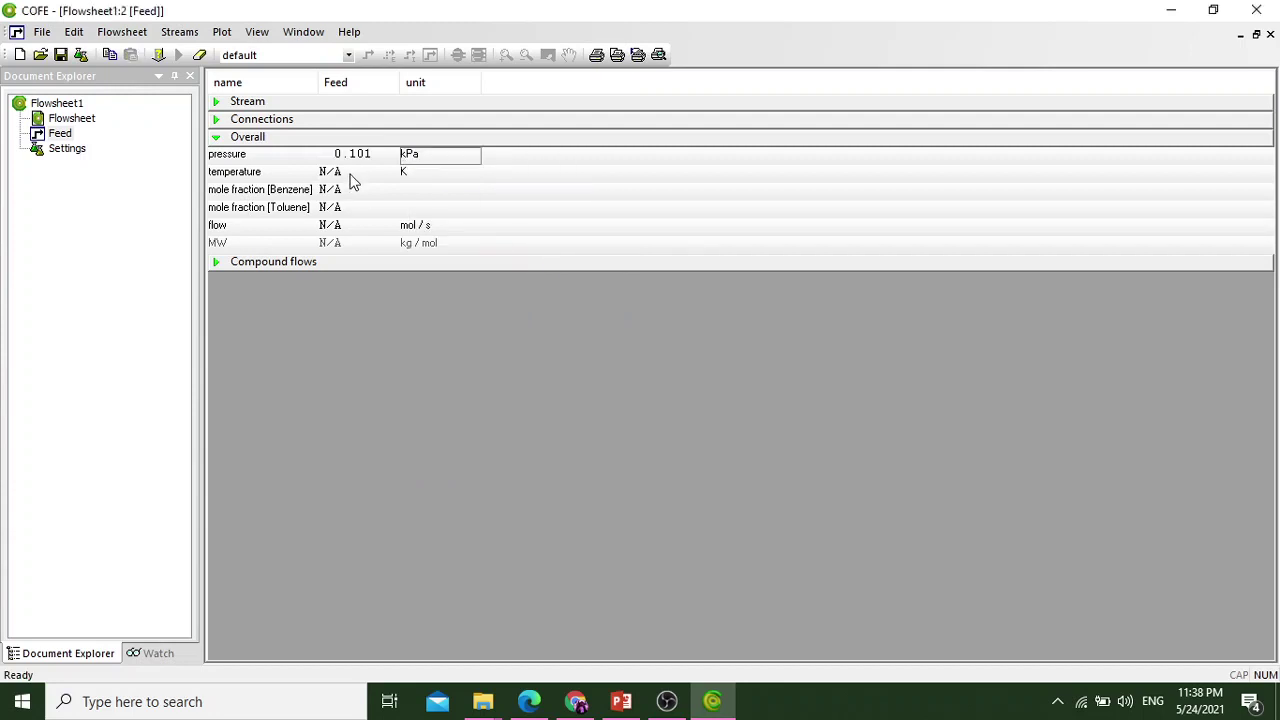
Set the Feed stream's temperature to 298 K and its benzene mole fraction to 0.4
click(358, 172)
key(BackSpace)
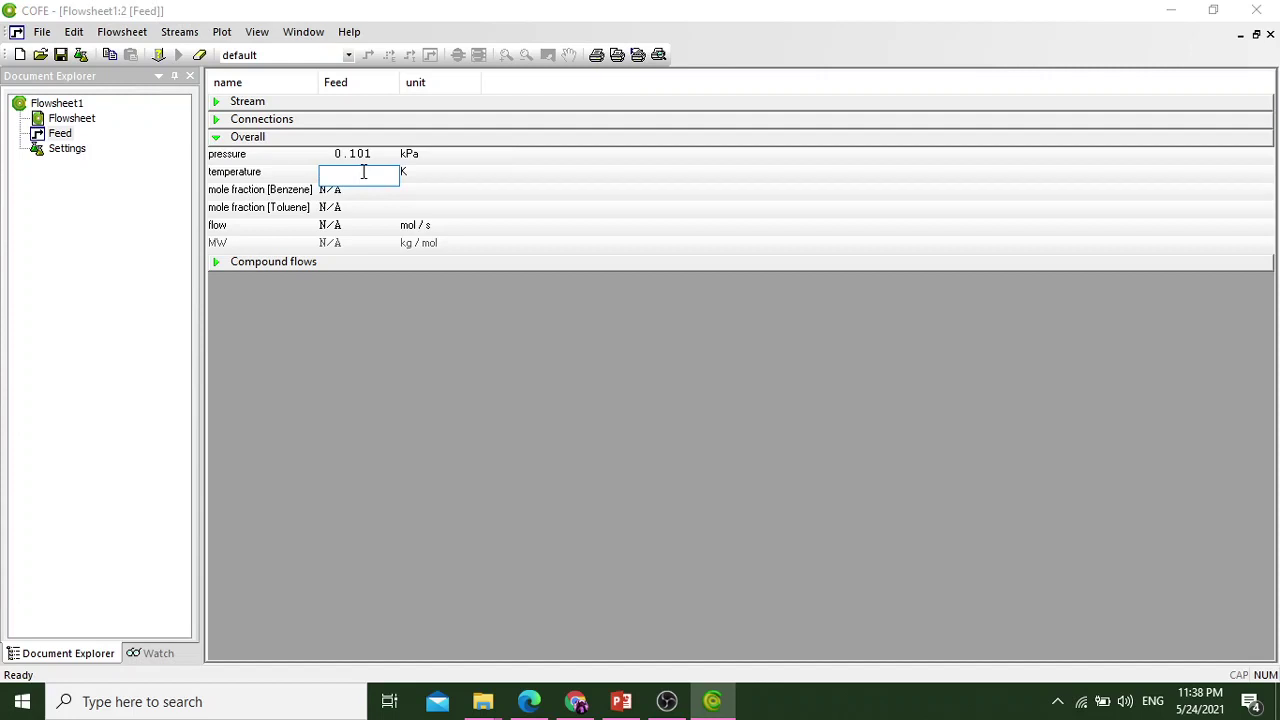
text(298)
key(Return)
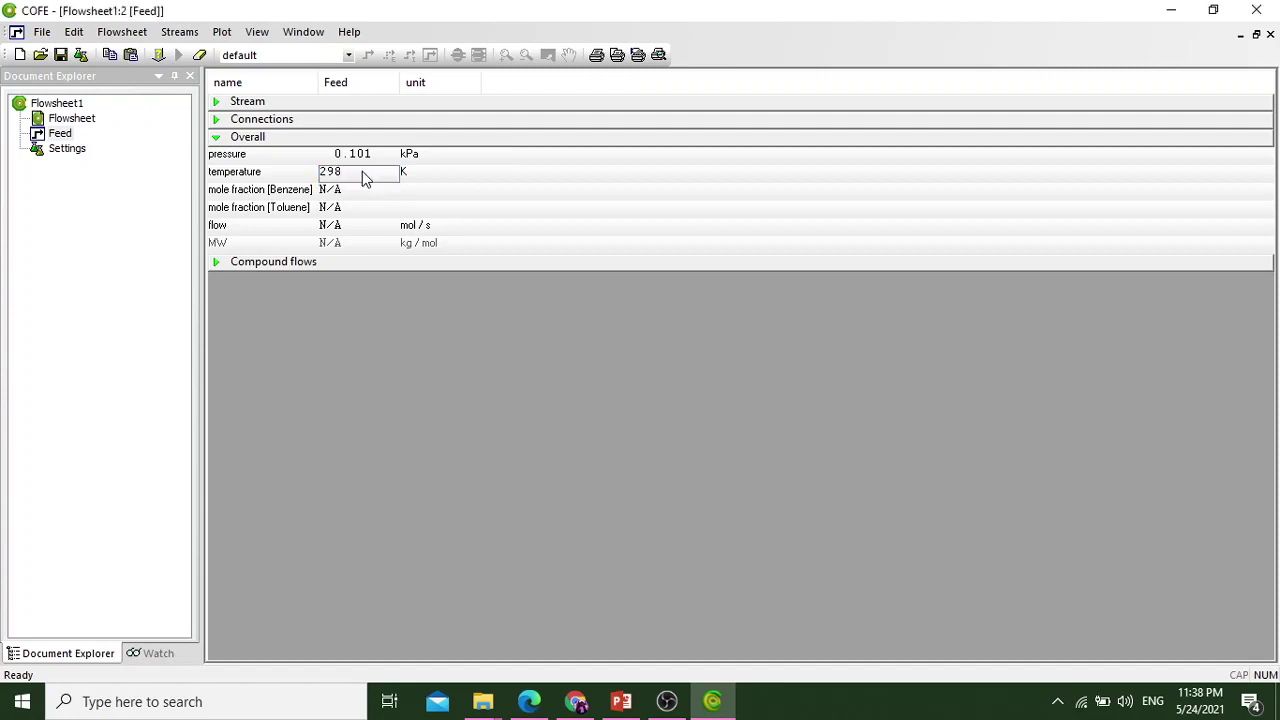
click(338, 190)
key(BackSpace)
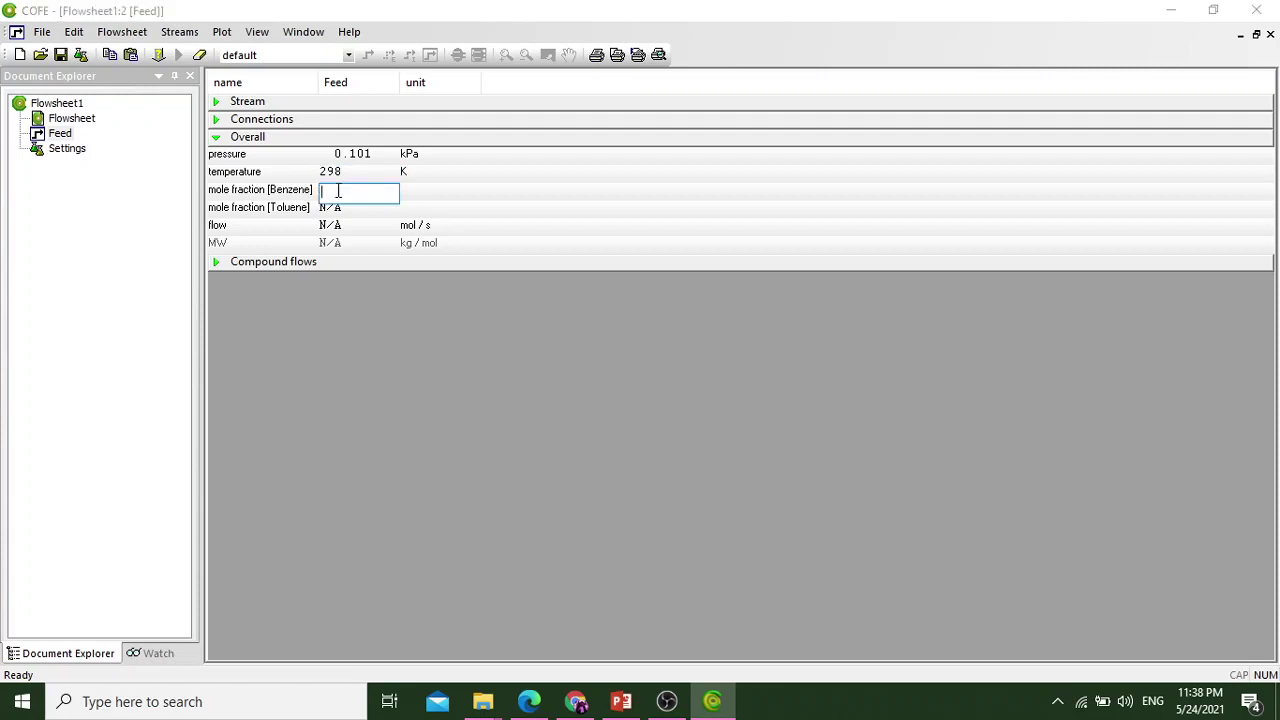
text(0.4)
key(Return)
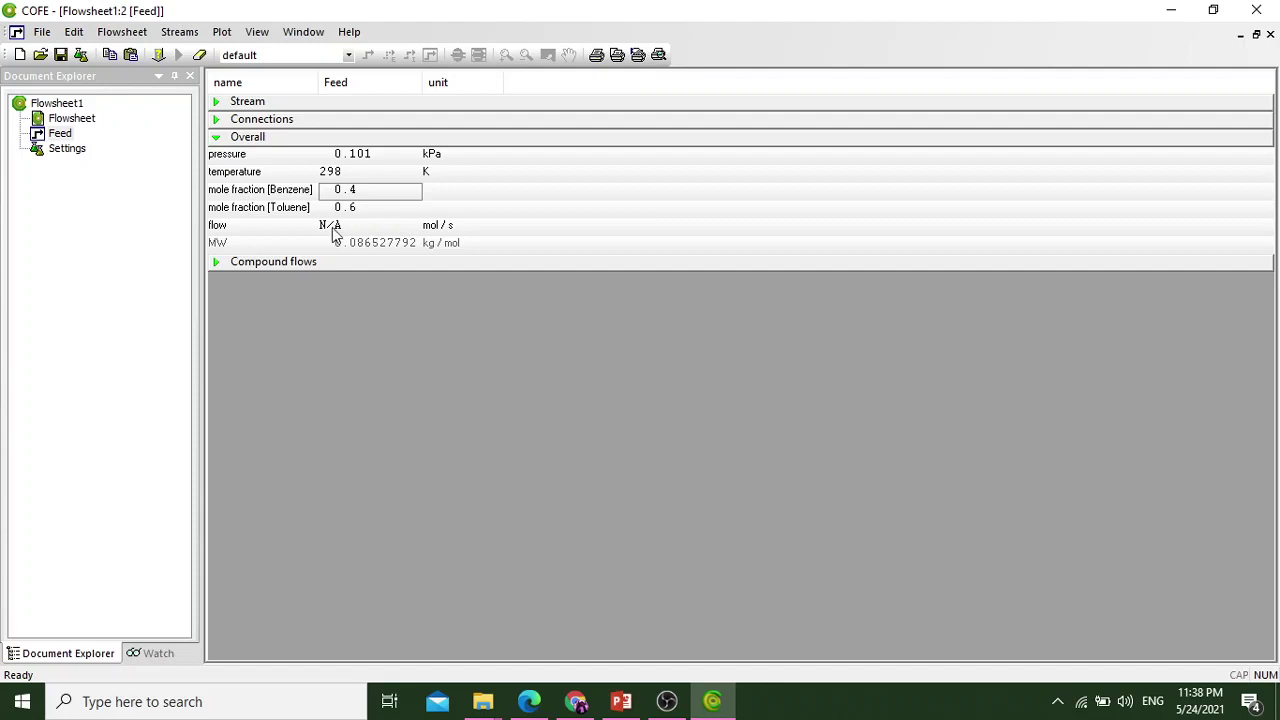
Enter a Feed flow of 30 mol/s and switch the flow unit to kg/h
click(330, 226)
text(30)
key(Return)
click(436, 230)
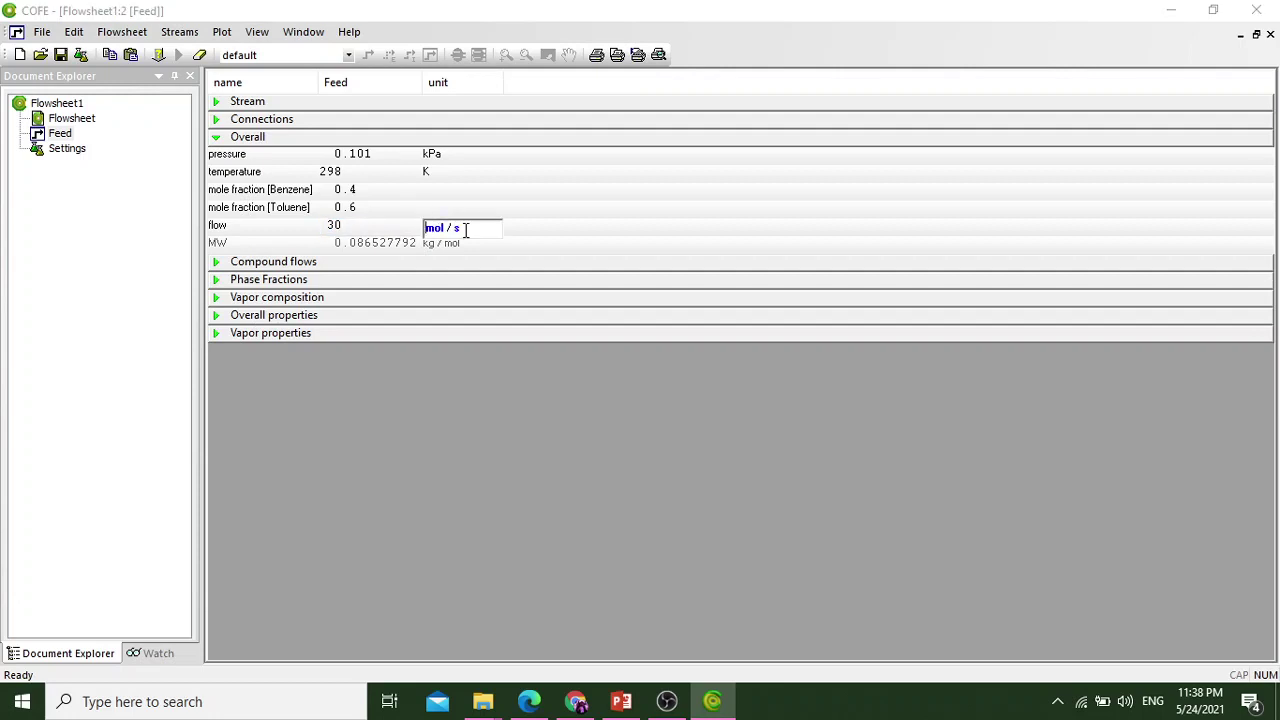
click(438, 229)
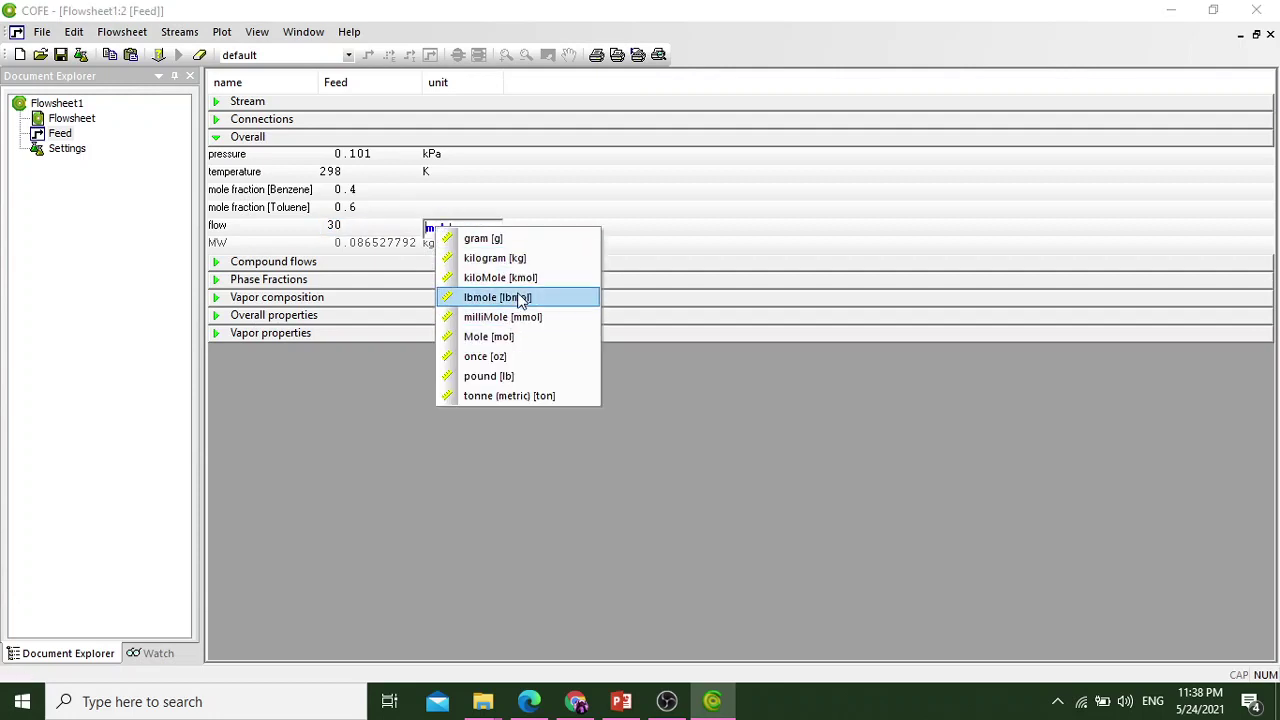
click(520, 259)
click(473, 231)
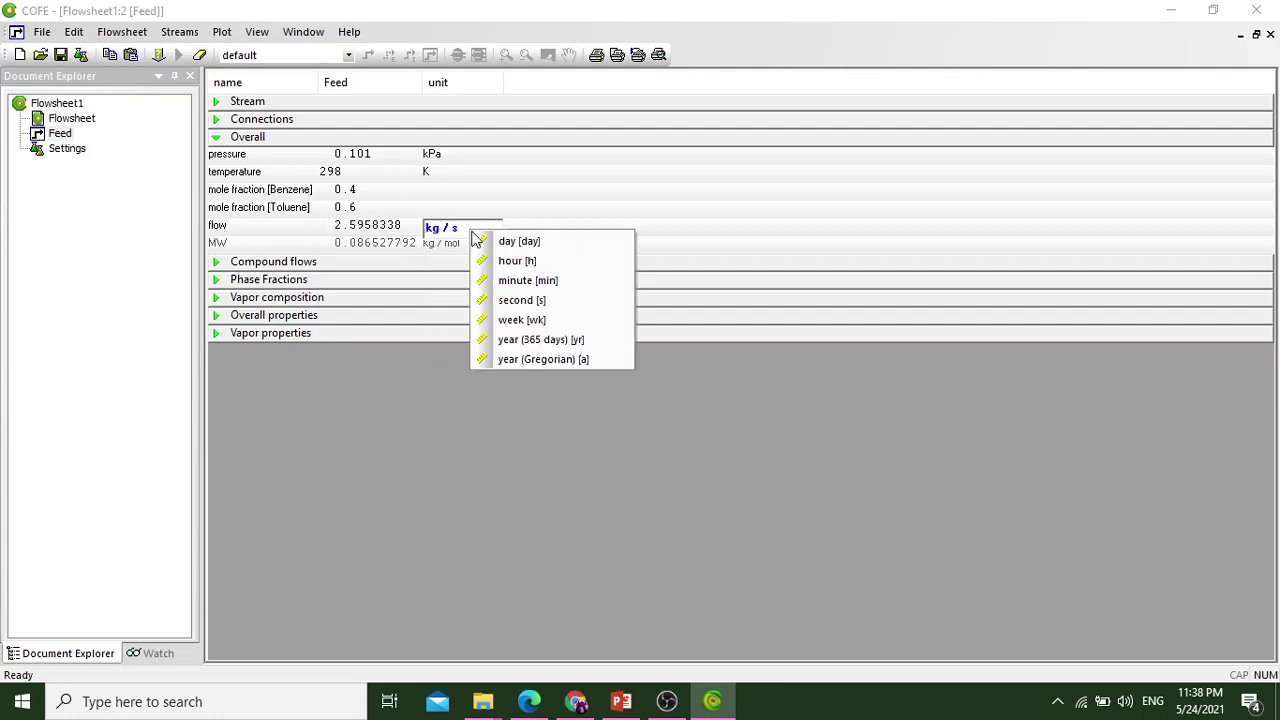
click(548, 261)
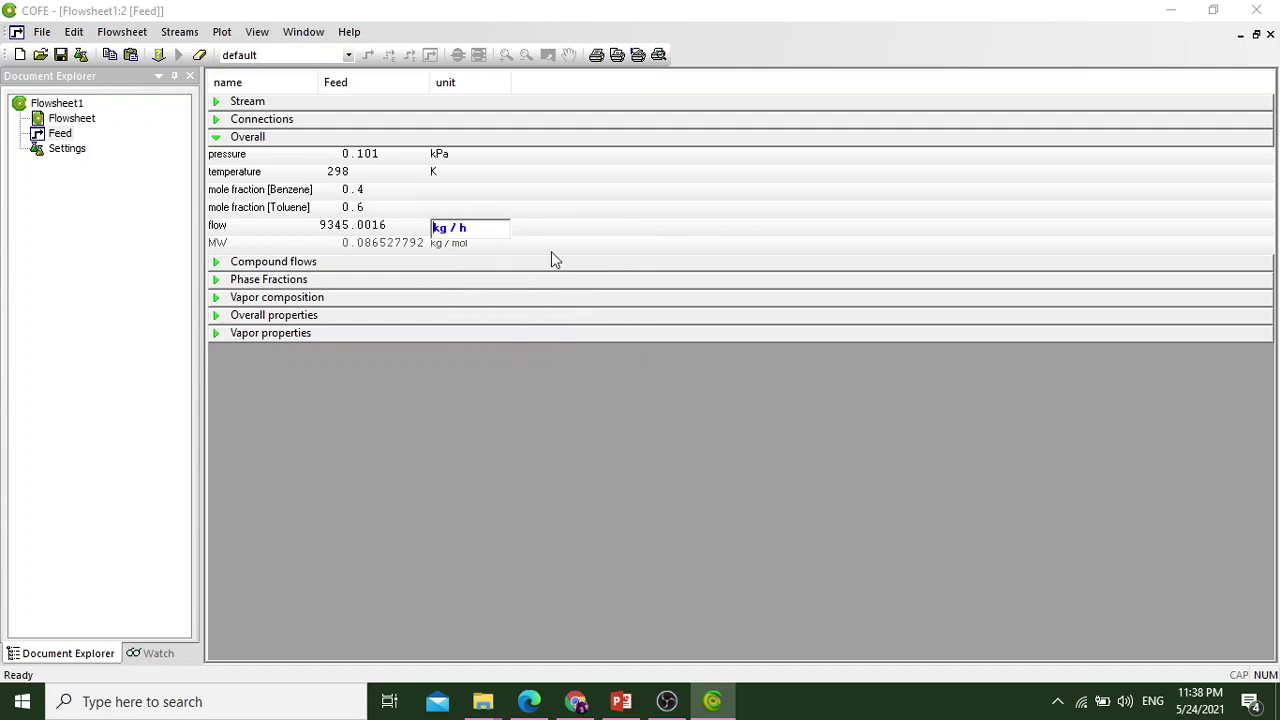
click(375, 441)
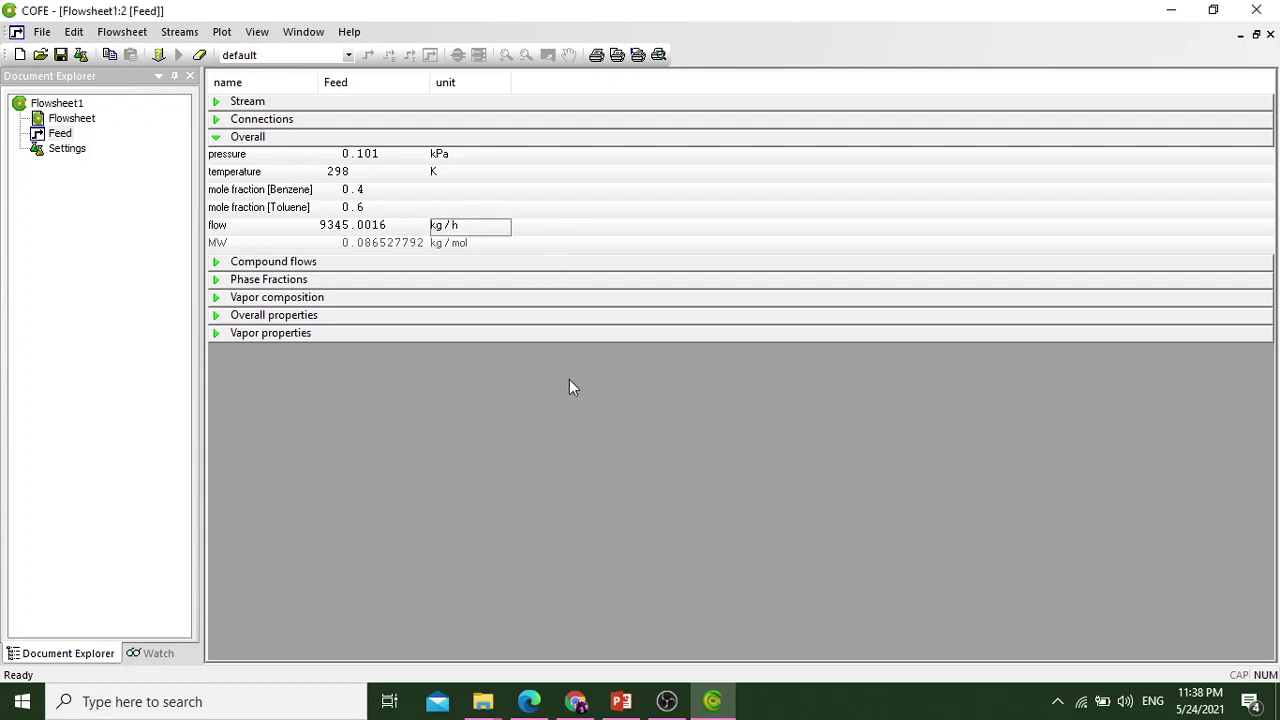
Return to the flowsheet and configure the Distillation unit as a Simple Distillation with 10 stages and ChemSep thermo
double_click(70, 119)
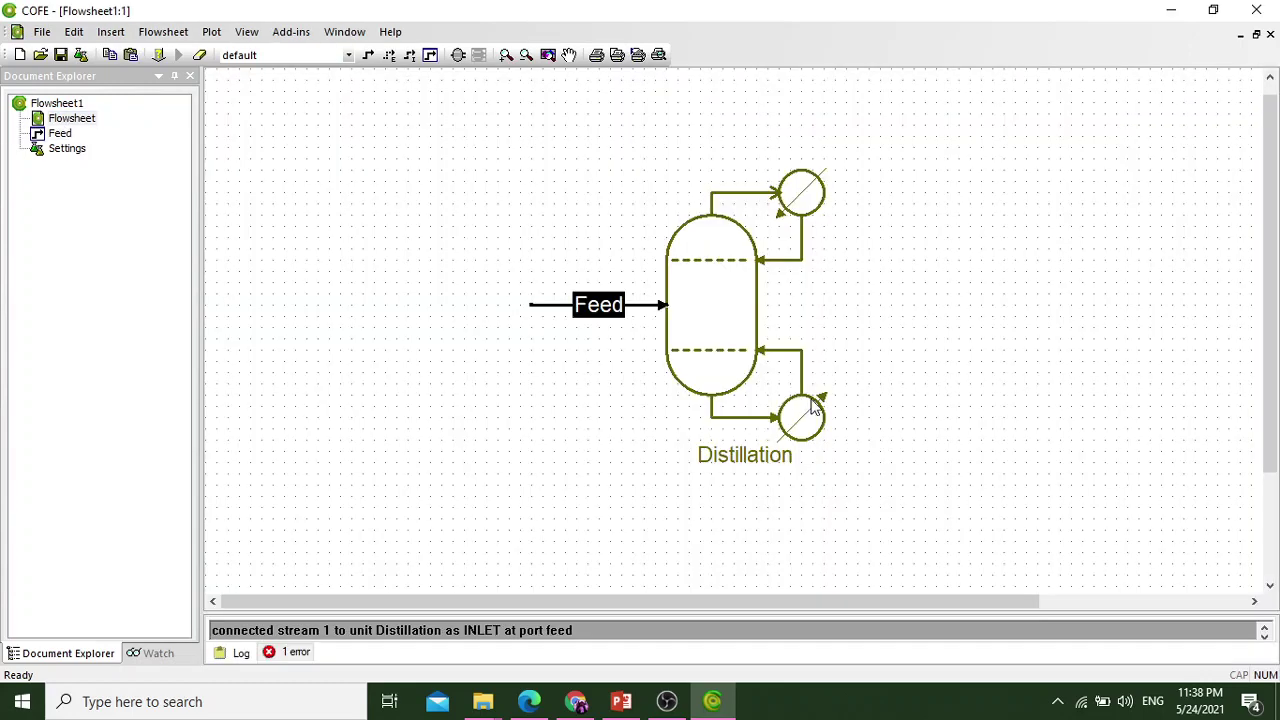
double_click(729, 304)
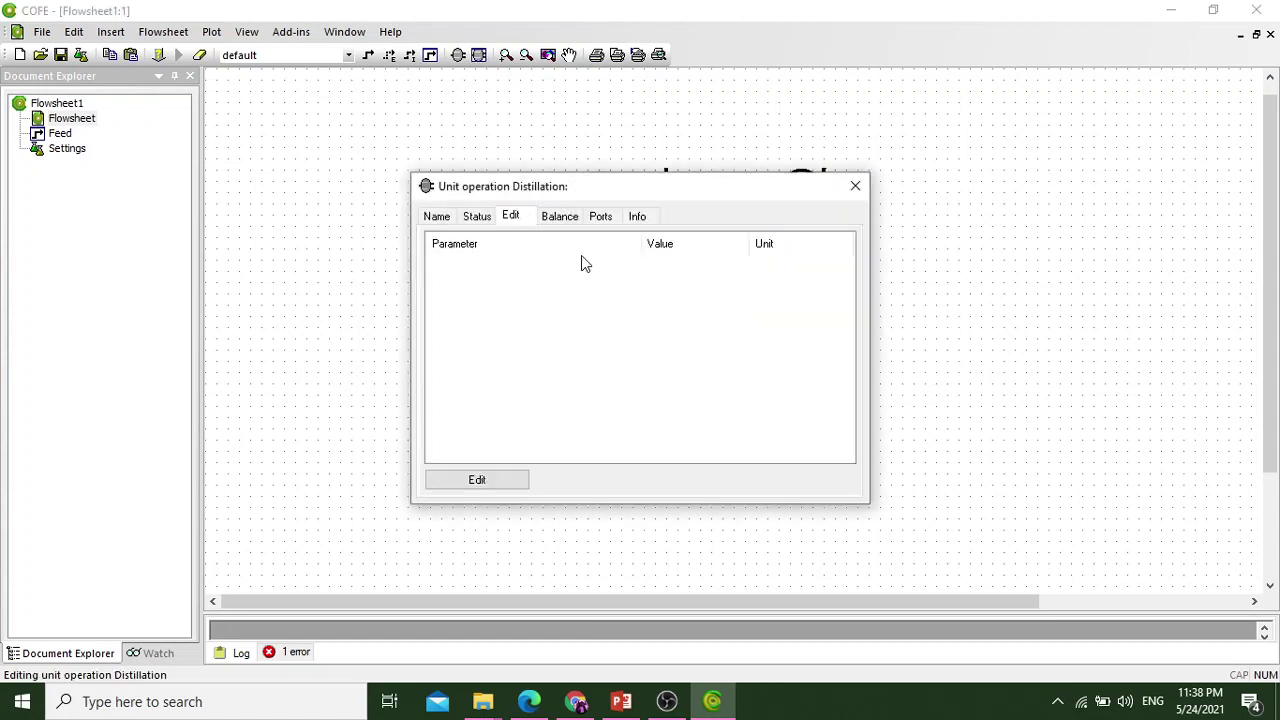
click(489, 480)
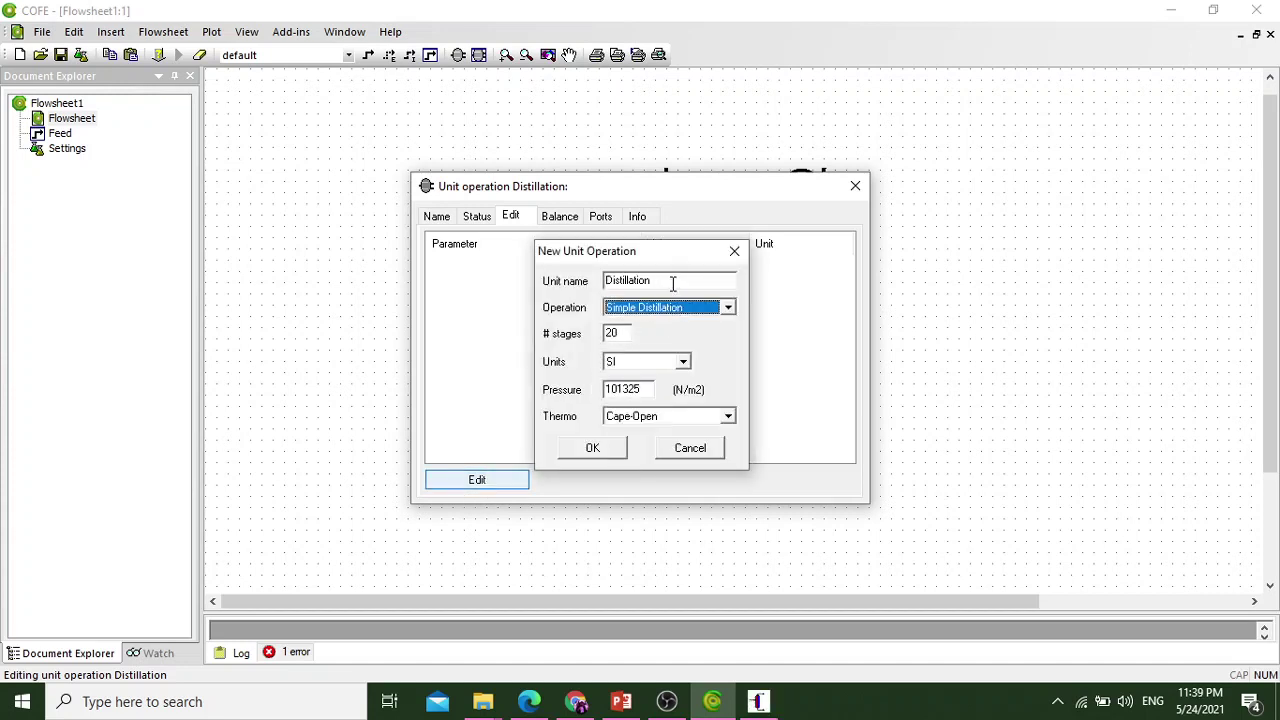
double_click(621, 334)
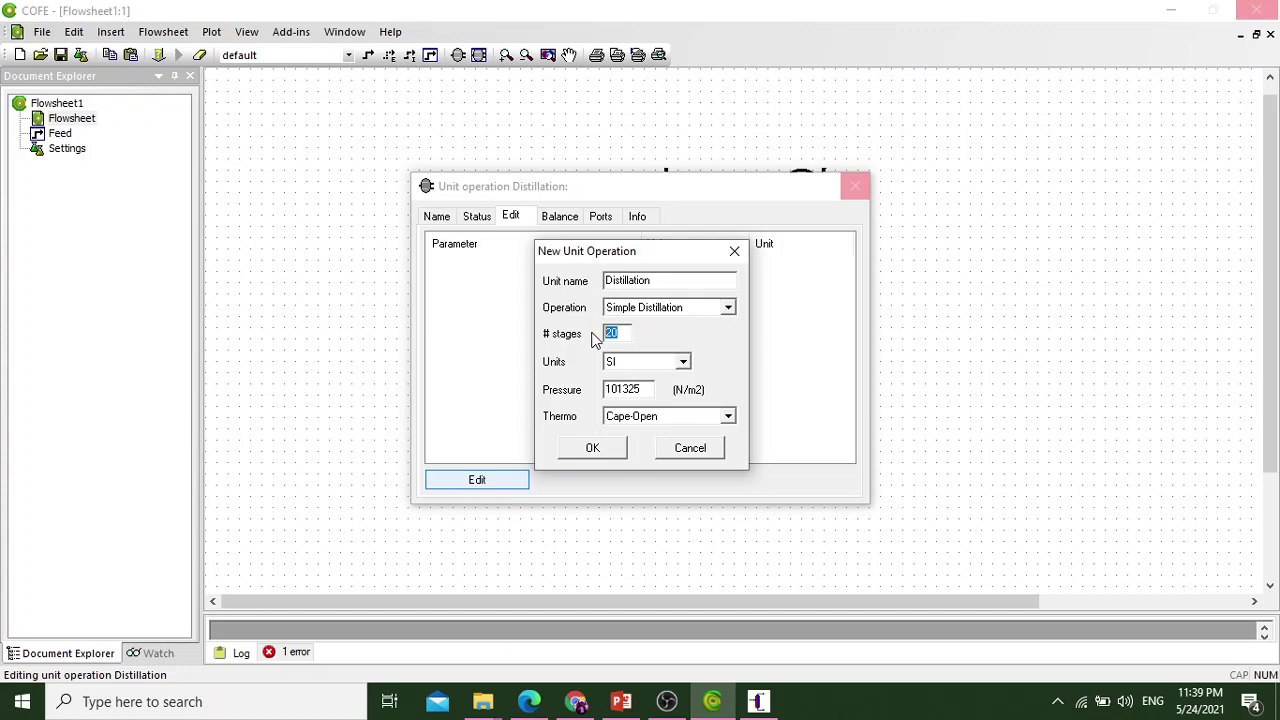
text(10)
click(728, 417)
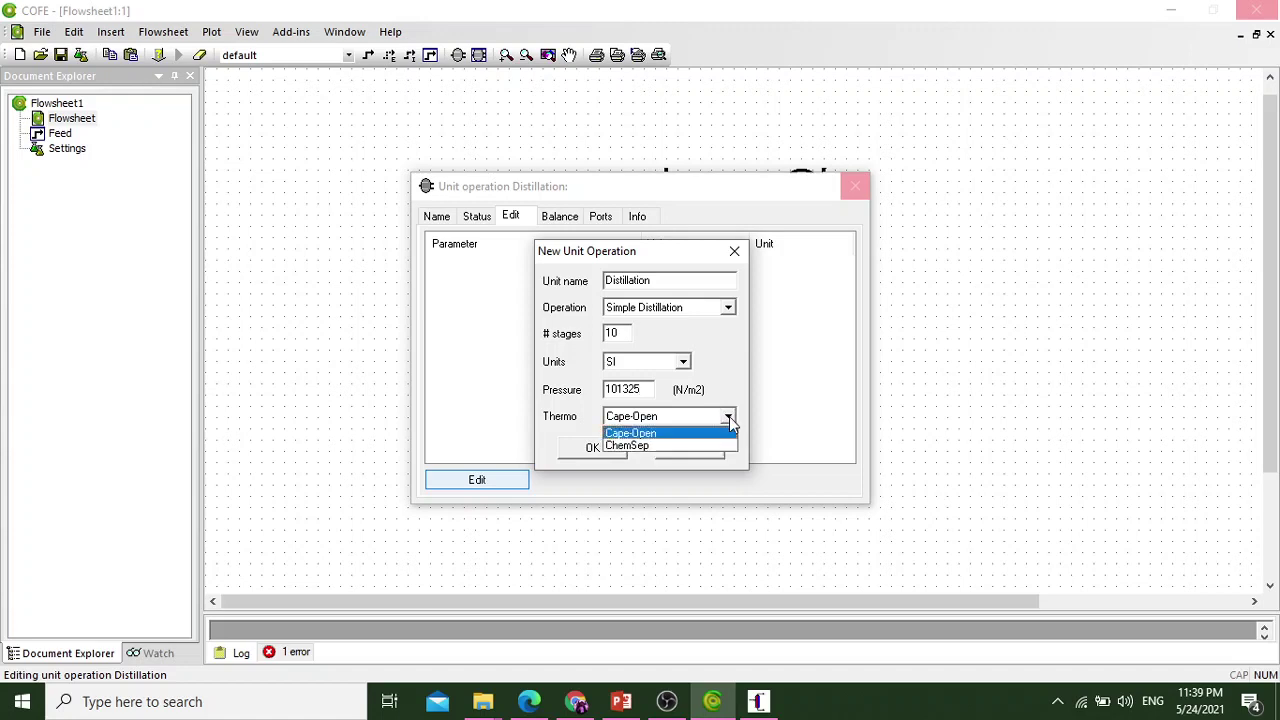
click(636, 448)
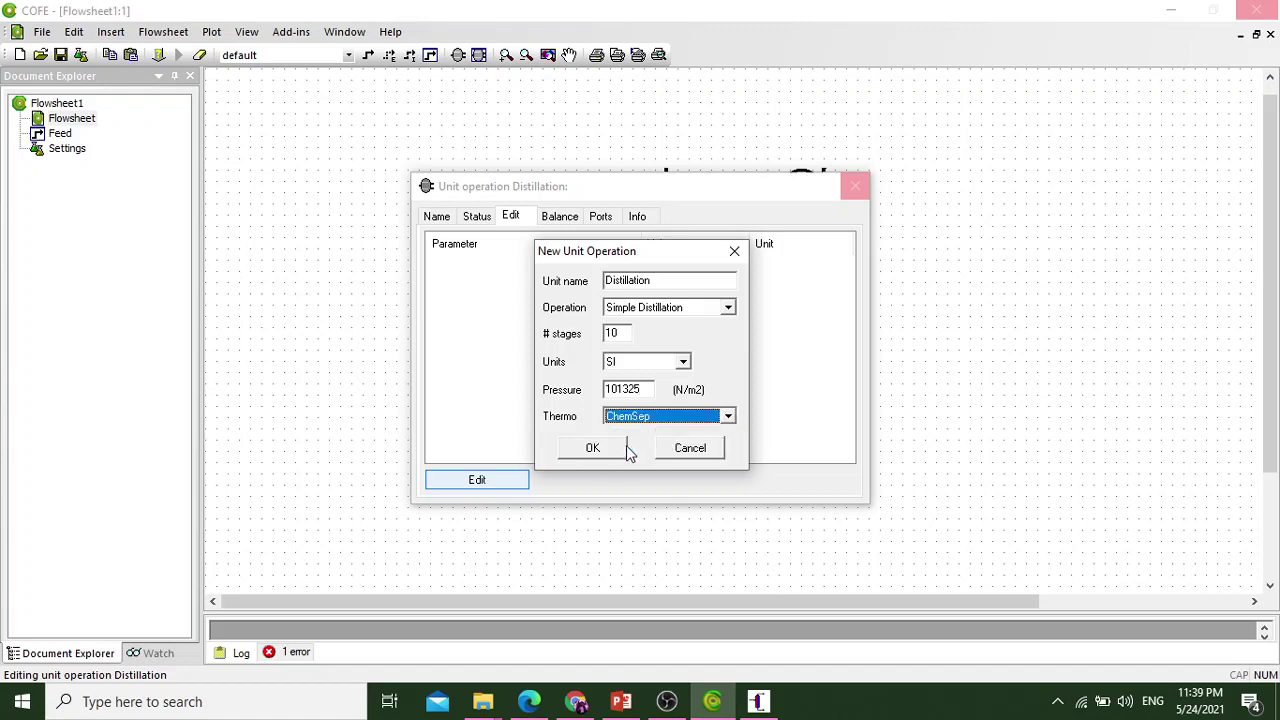
click(608, 448)
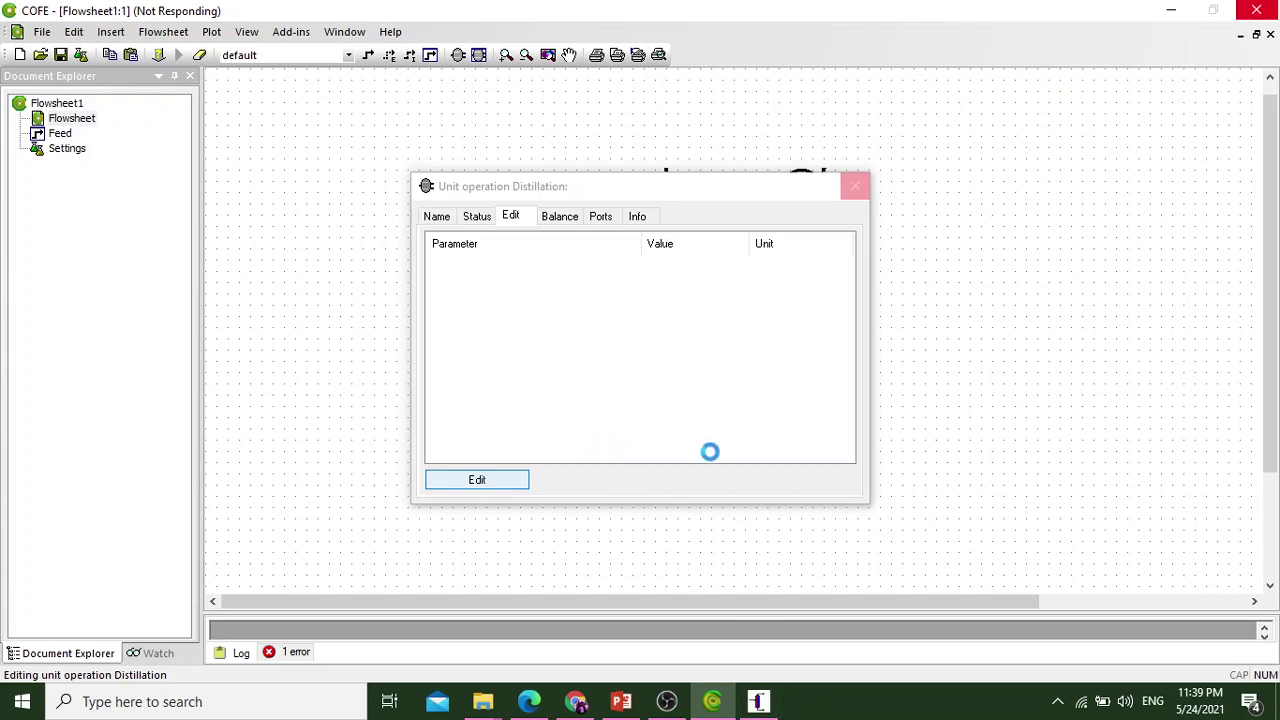
Switch to ChemSep and set the thermodynamic models to Raoult's law for K-value, Antoine for vapour pressure and Ideal for enthalpy
click(770, 704)
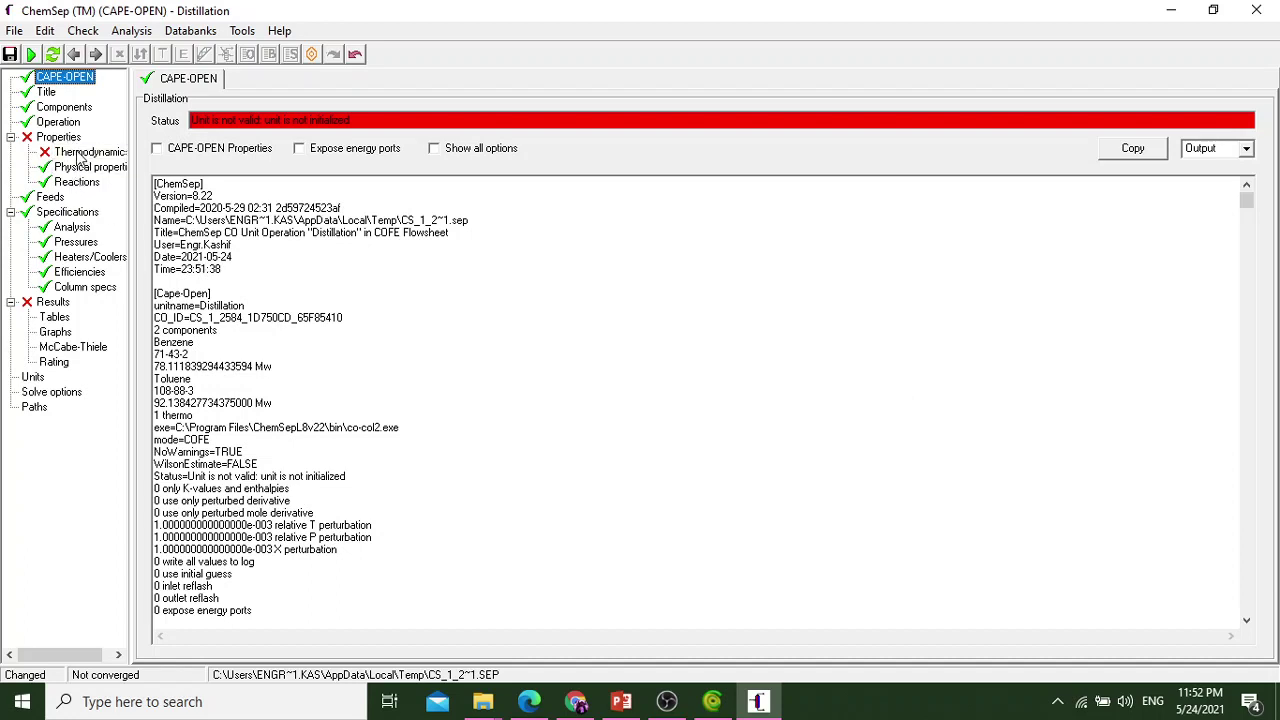
click(82, 158)
click(338, 134)
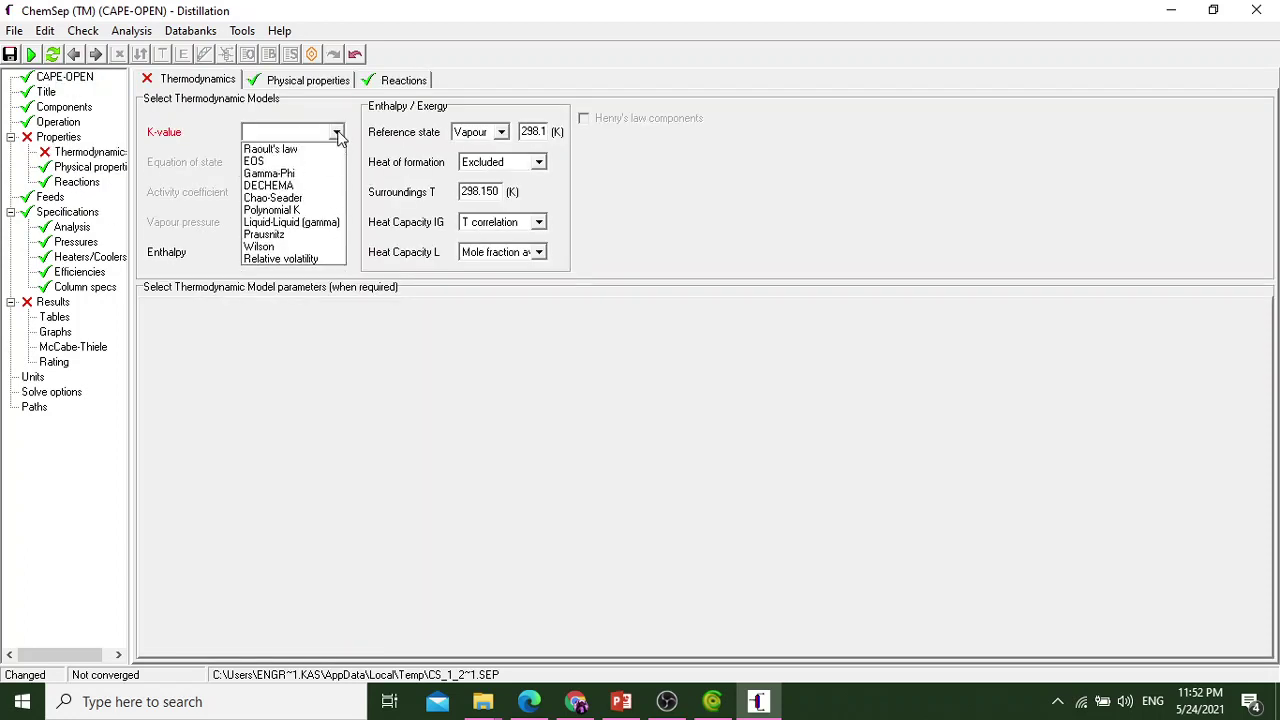
click(314, 150)
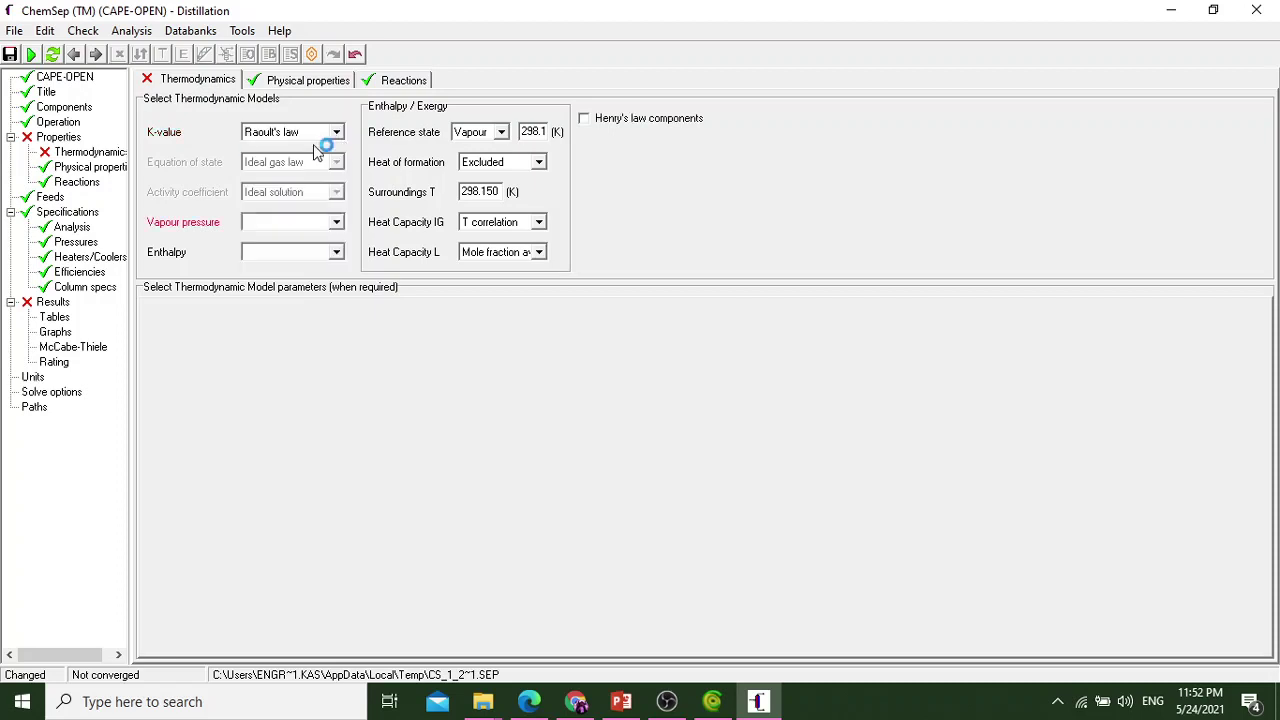
click(337, 223)
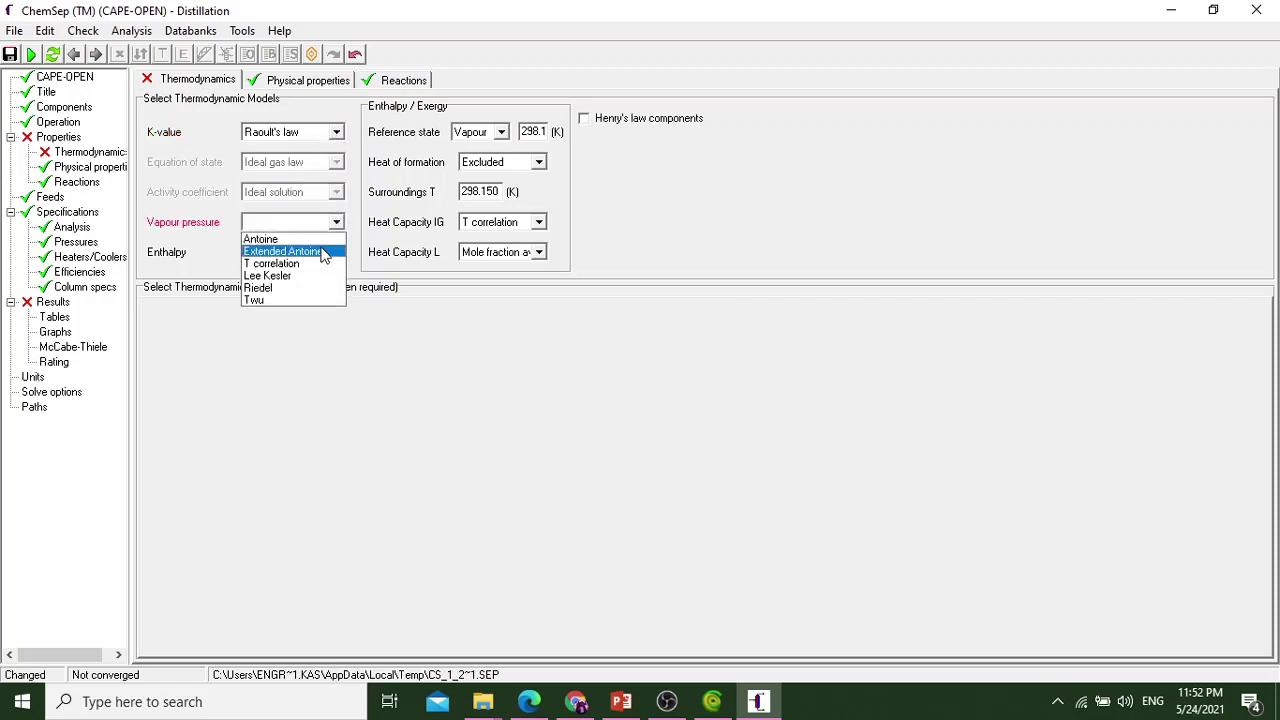
click(322, 241)
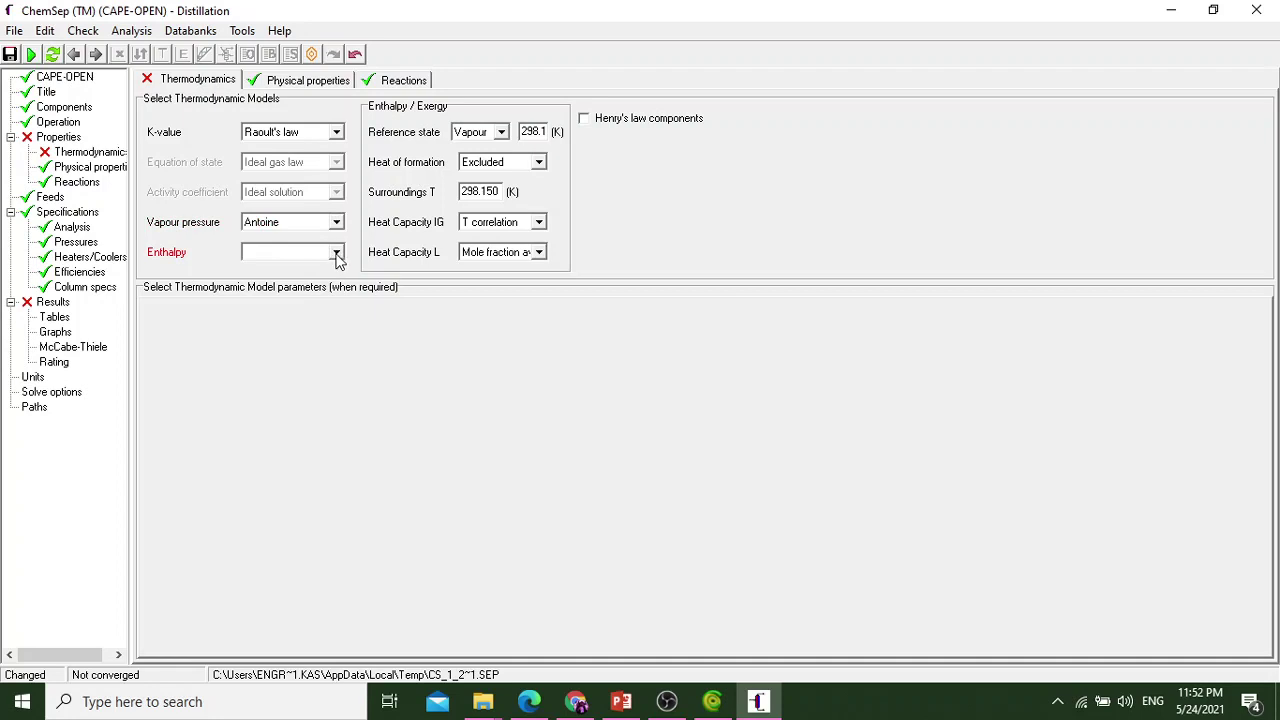
click(337, 253)
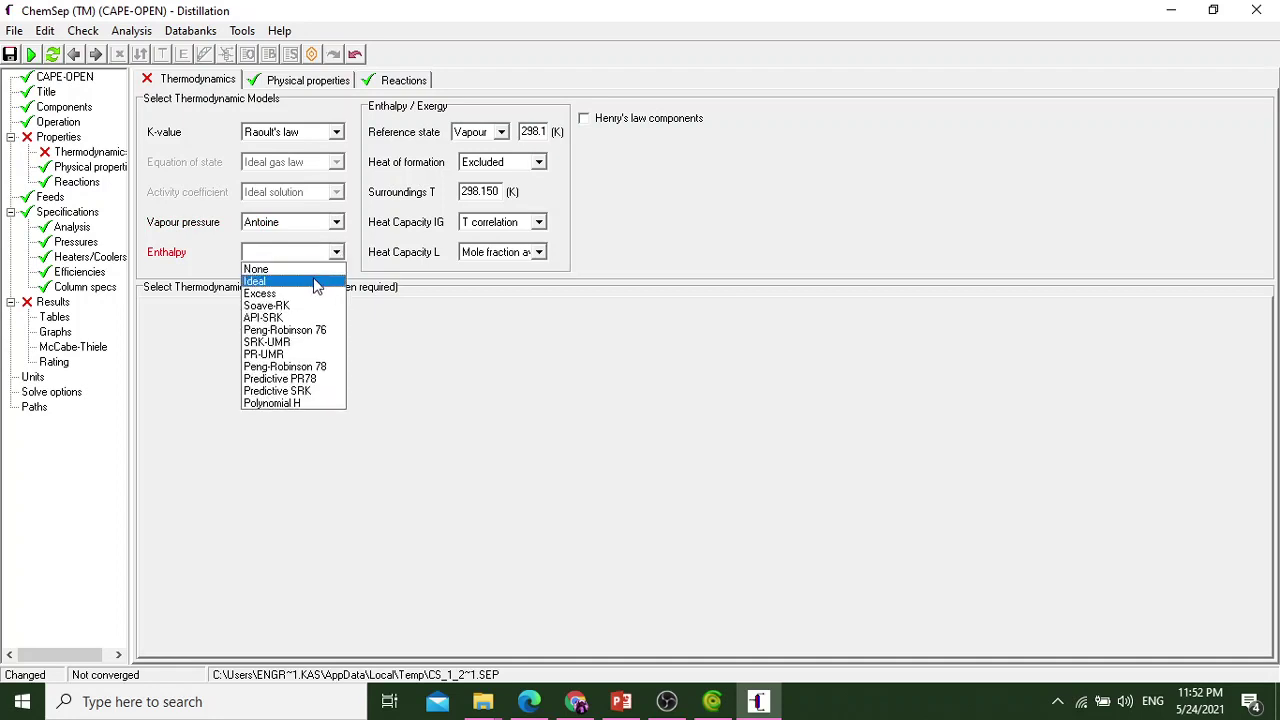
click(316, 284)
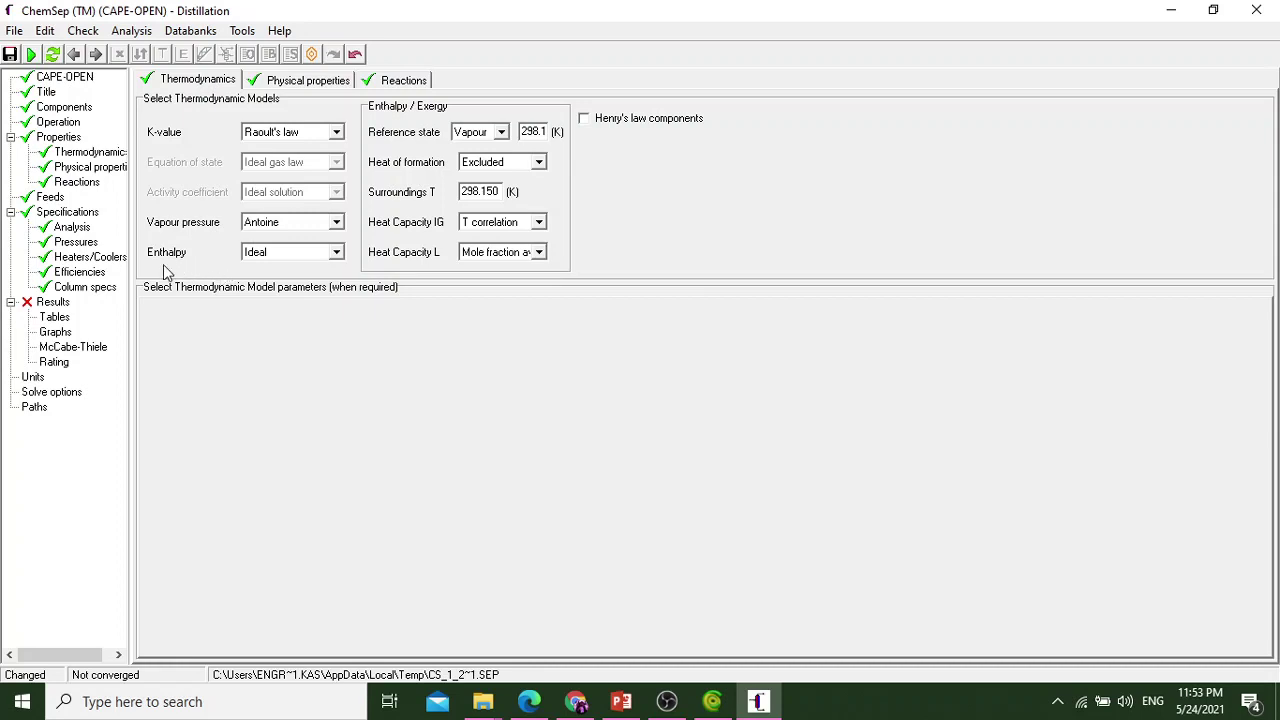
Use the default models for all of the column's physical properties, replacing the current selection
click(90, 167)
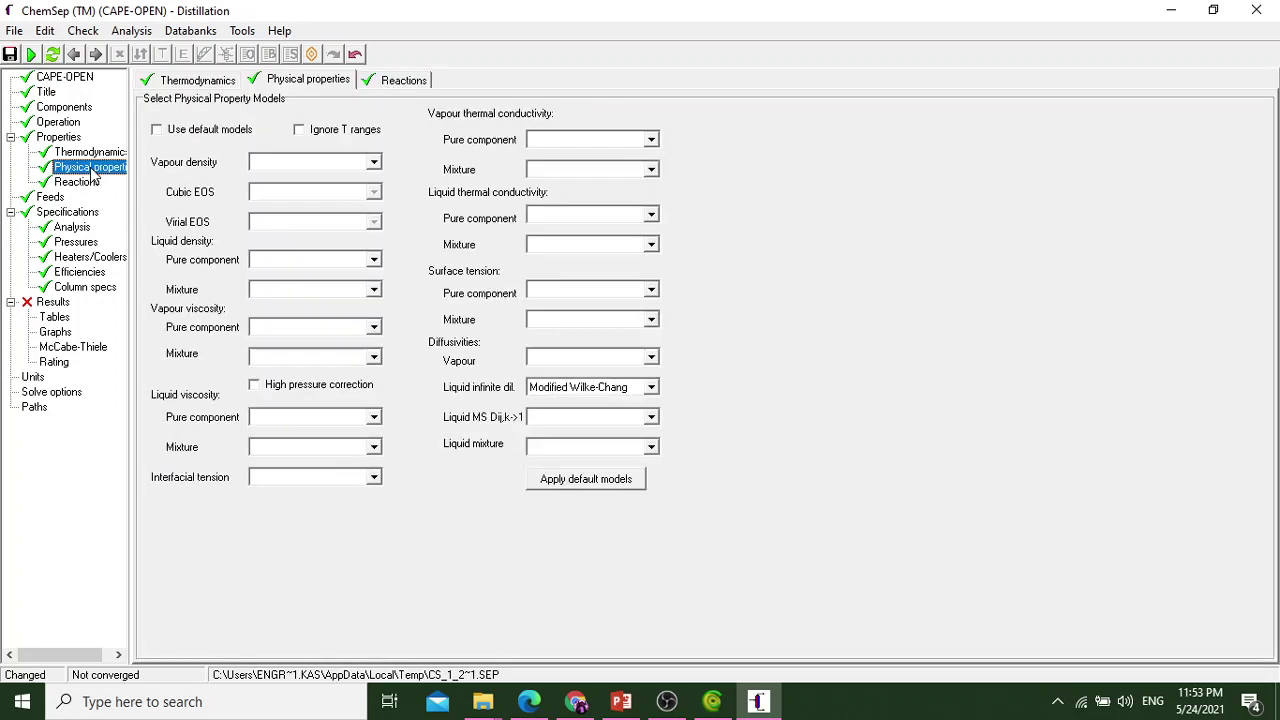
click(177, 137)
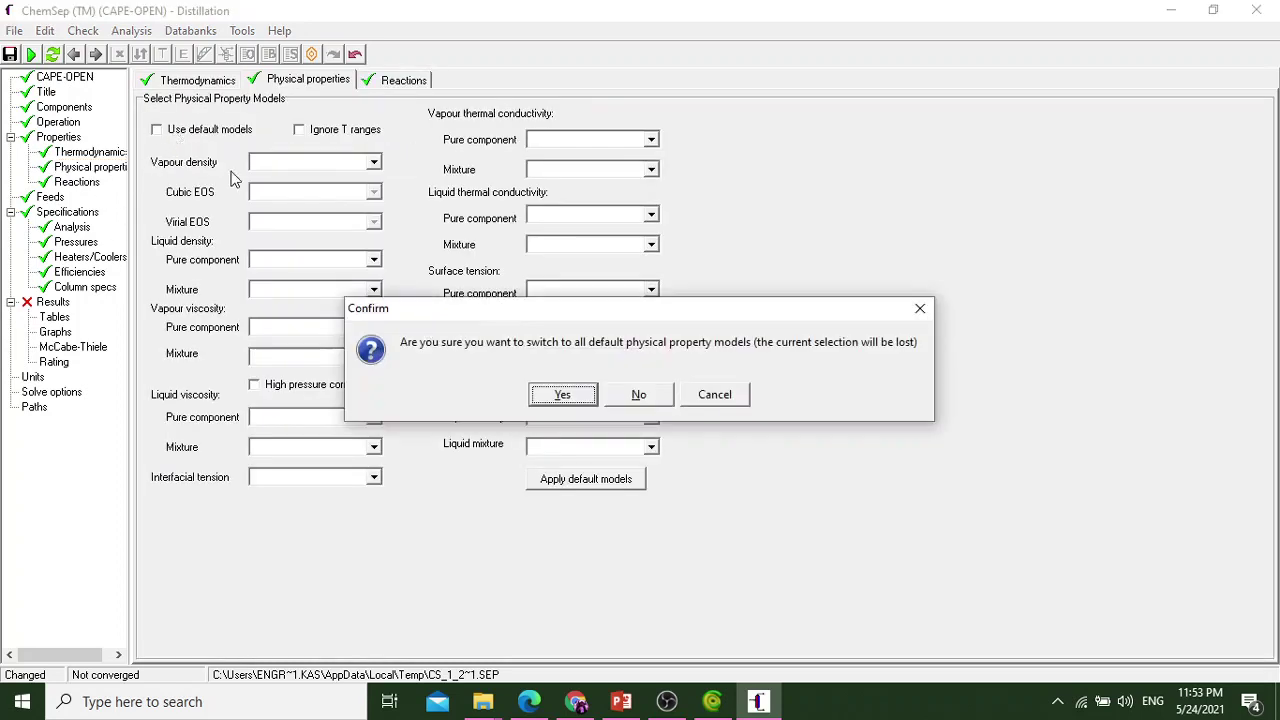
click(549, 397)
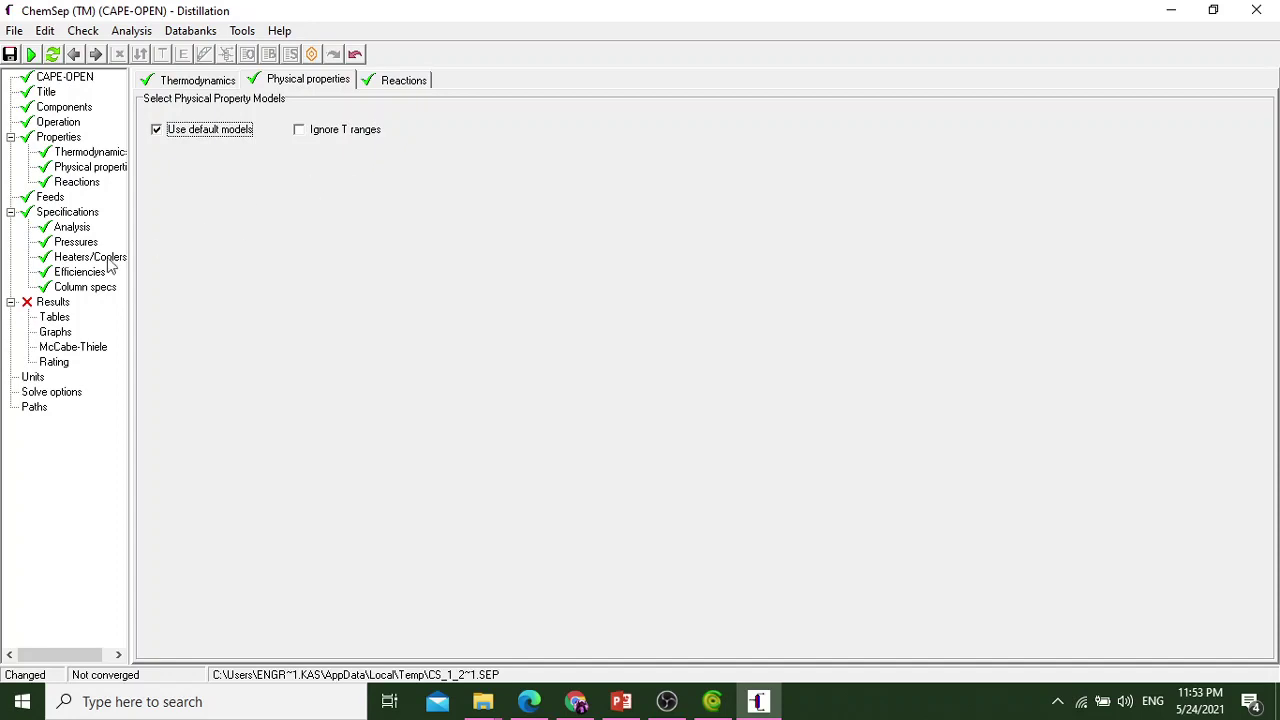
Review the column's stage and feed-stage configuration, and set the top specification to a reflux ratio of 3.5
click(68, 123)
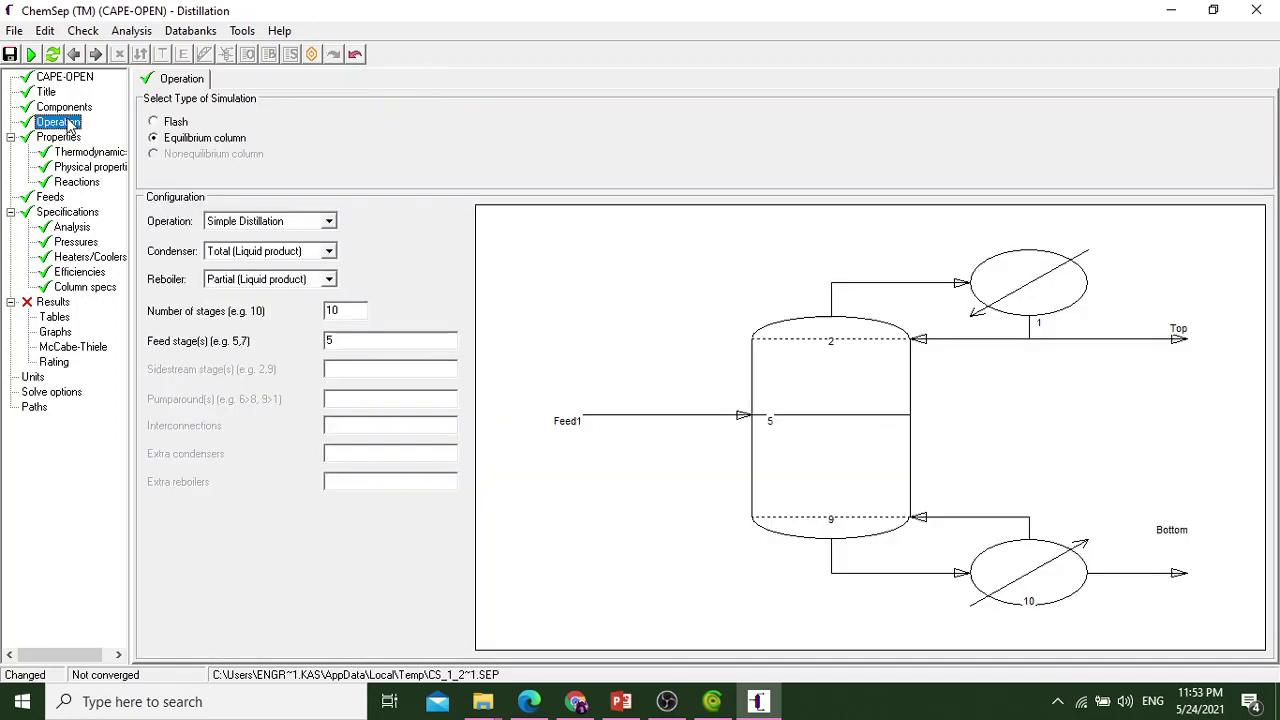
click(340, 313)
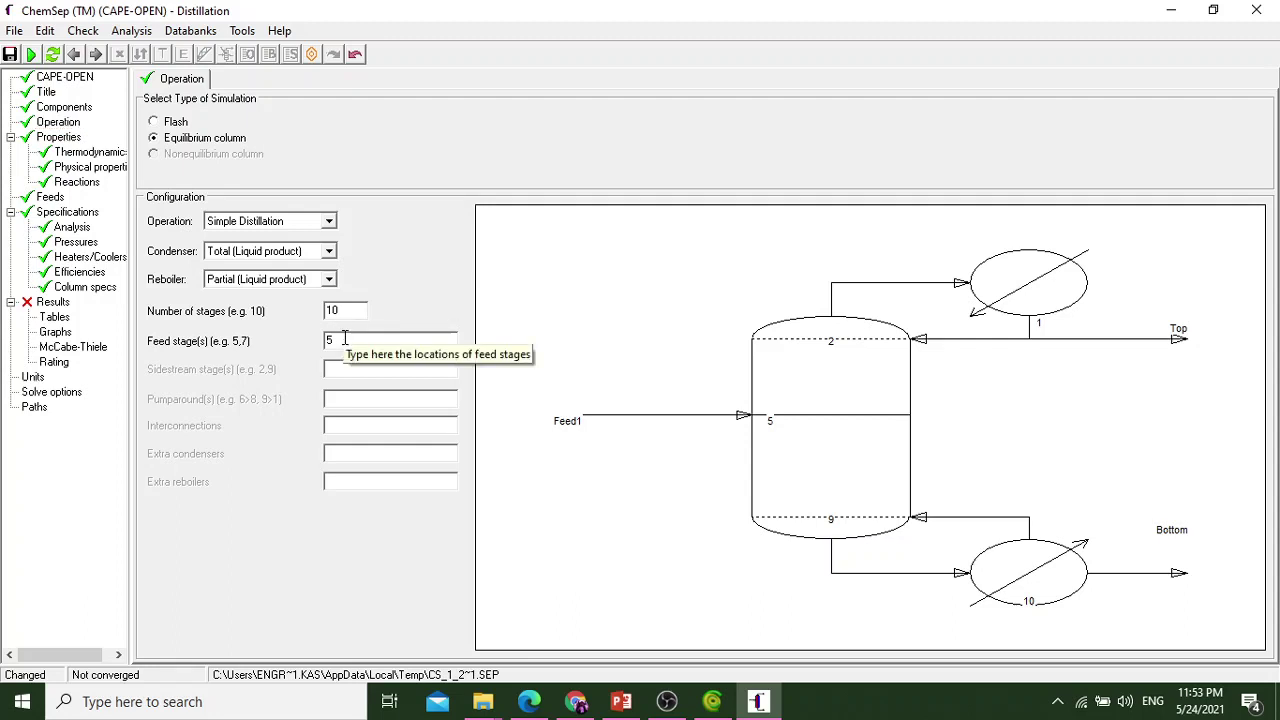
click(344, 339)
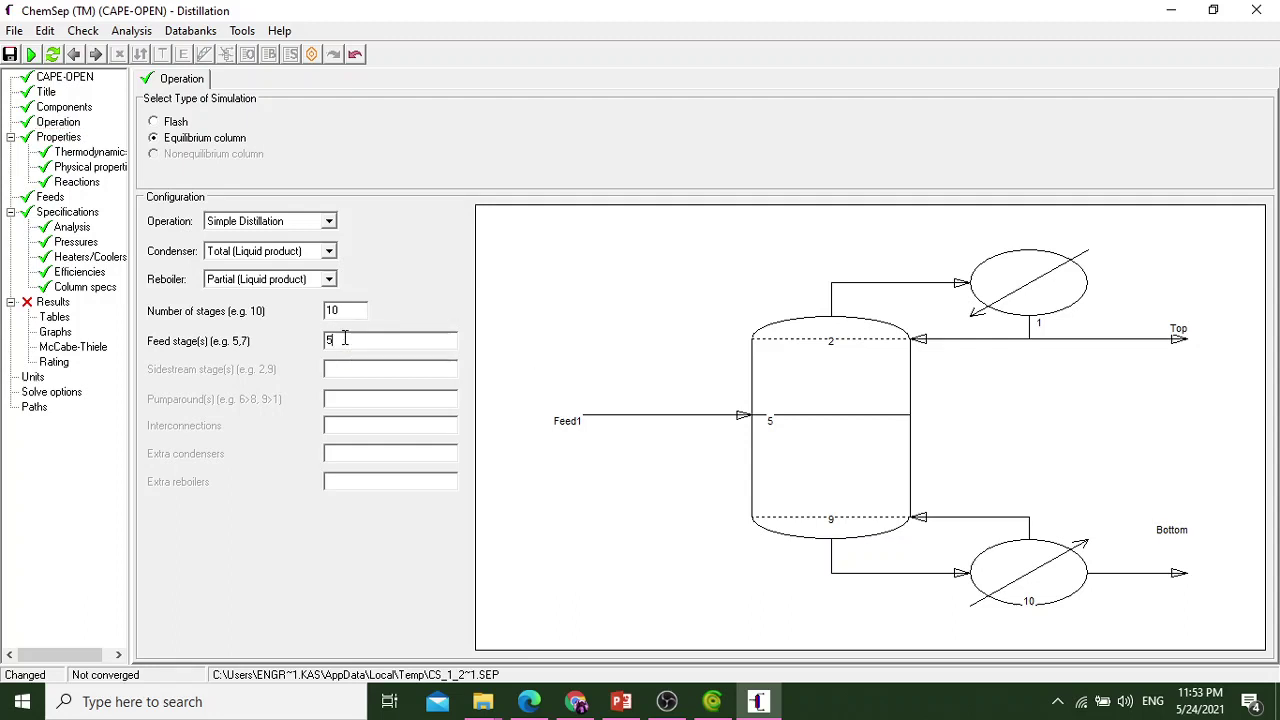
click(88, 288)
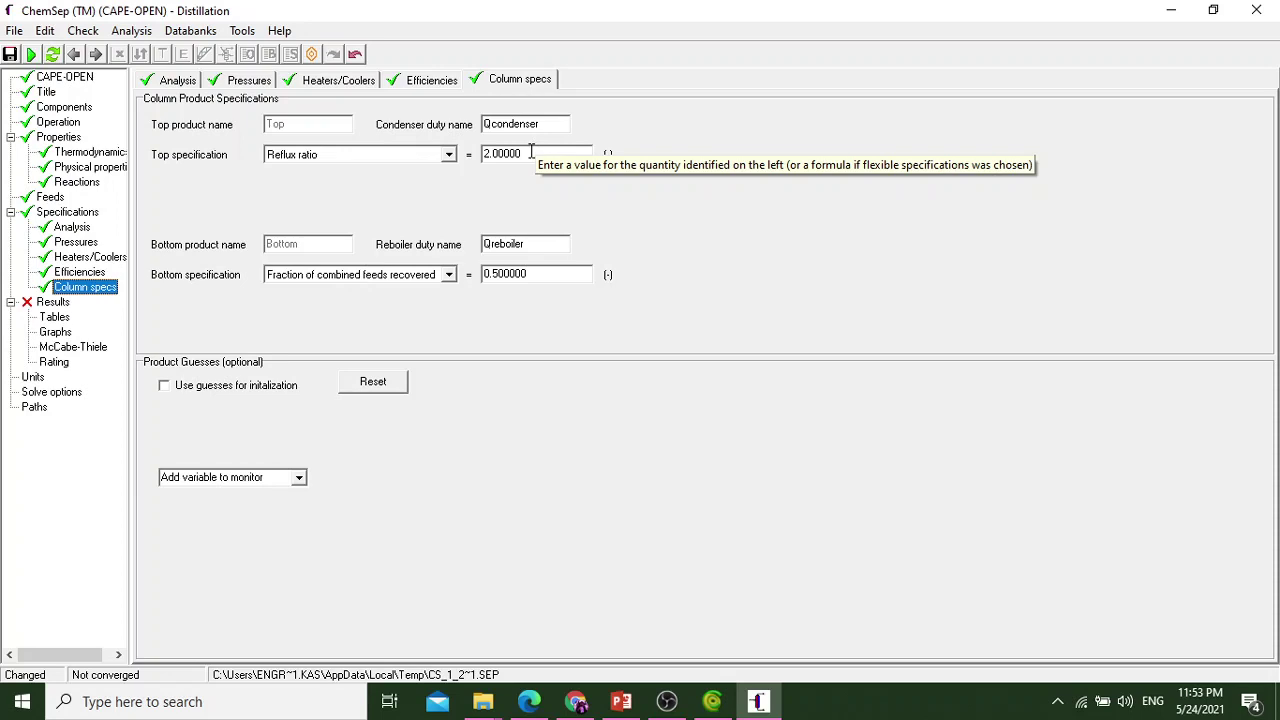
click(449, 155)
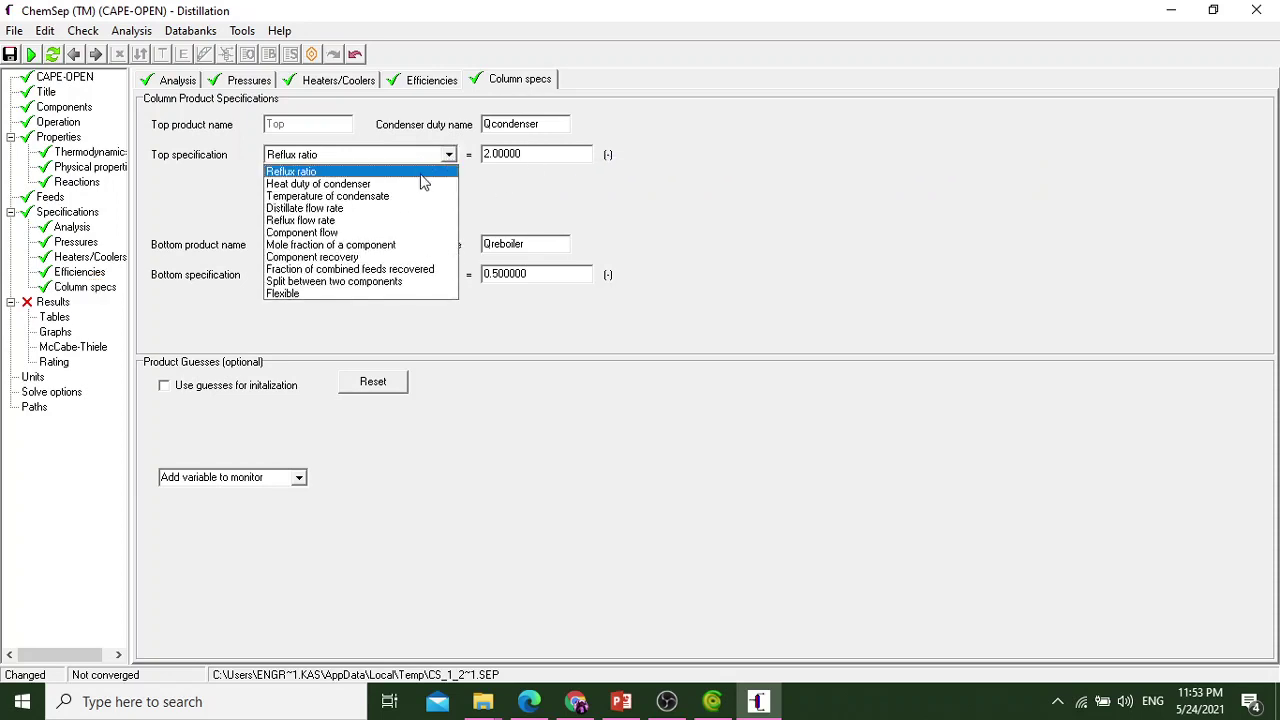
click(540, 149)
double_click(558, 153)
text(2)
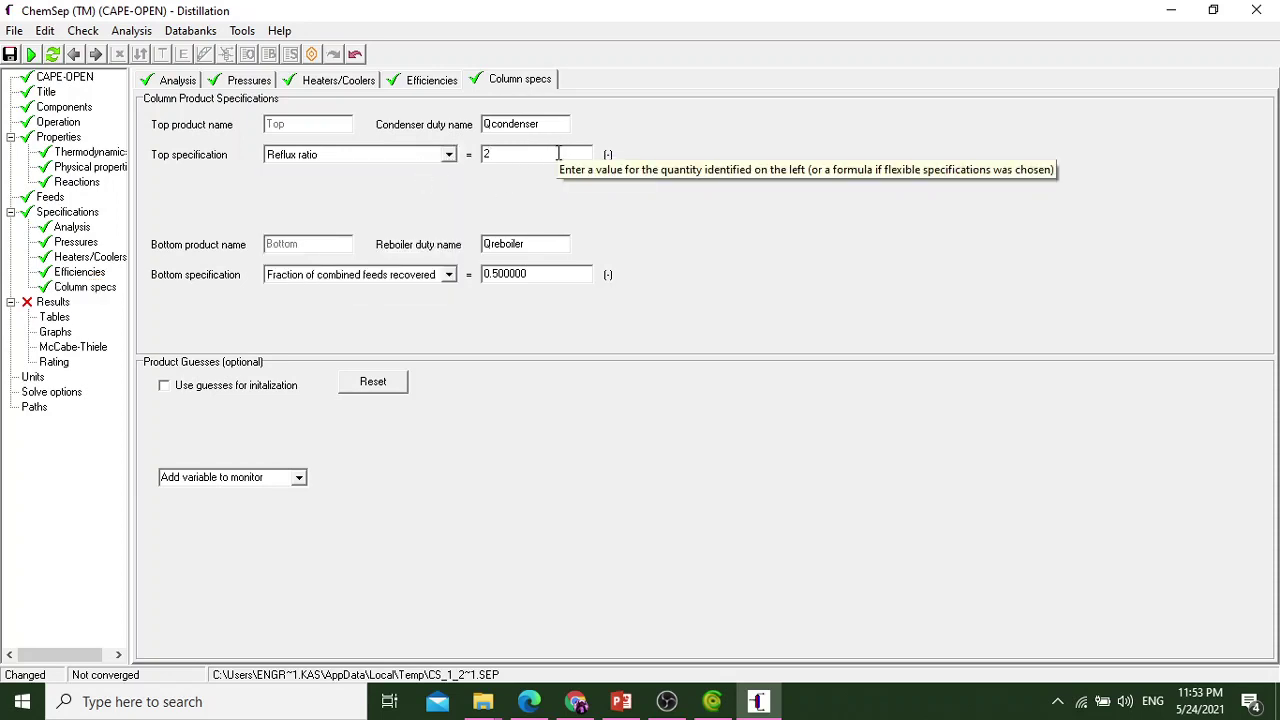
key(BackSpace)
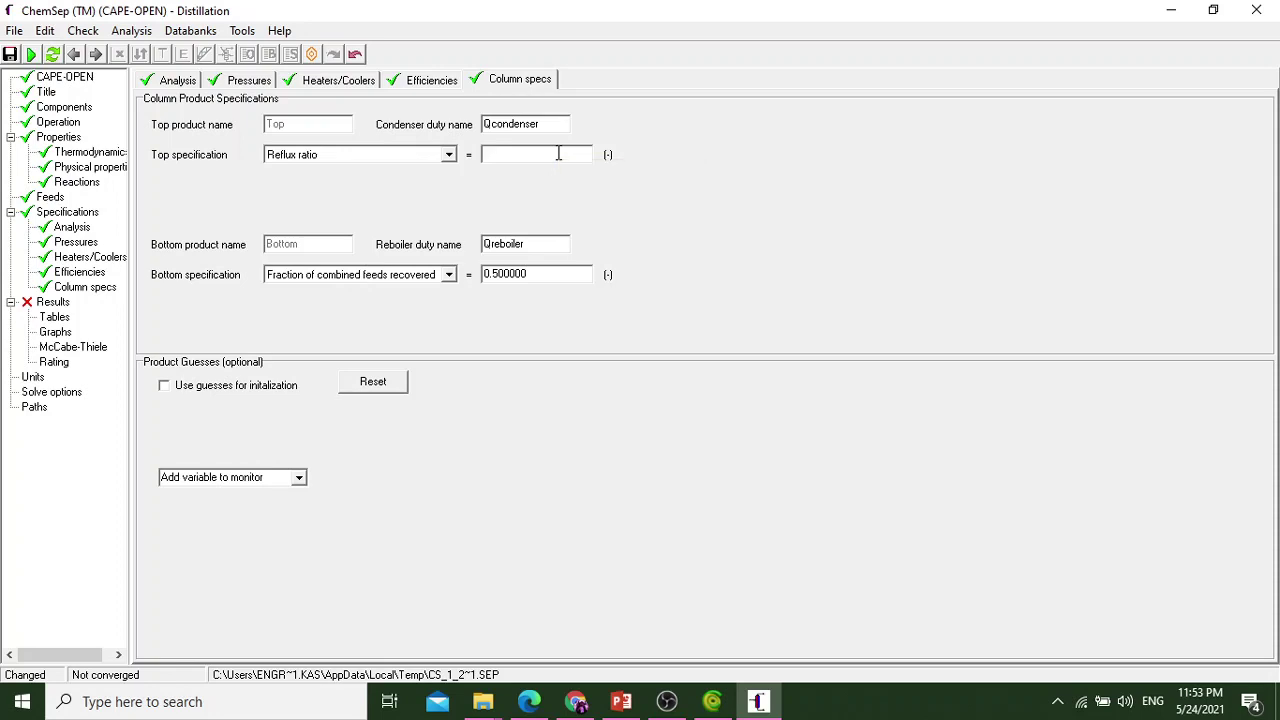
text(3.5)
key(Return)
Specify the bottom product by a Toluene mole fraction of 0.98, and close the column configuration to return to the flowsheet
click(449, 276)
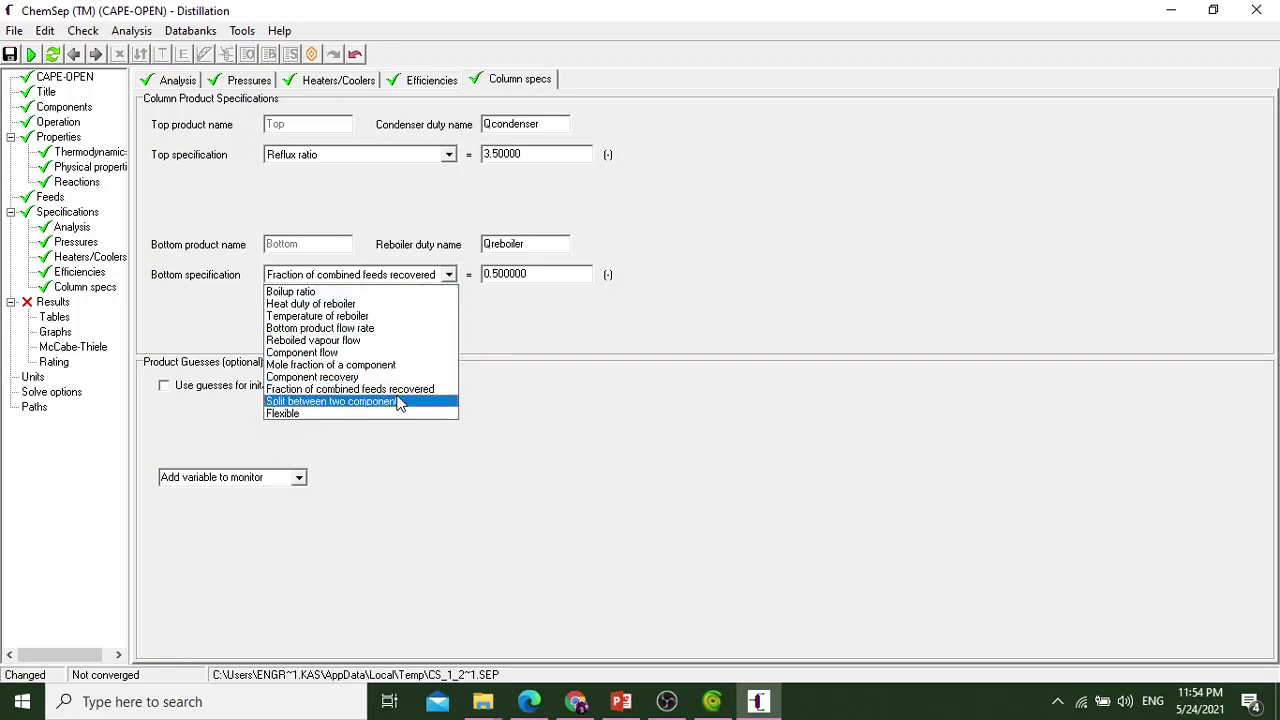
click(384, 366)
click(390, 307)
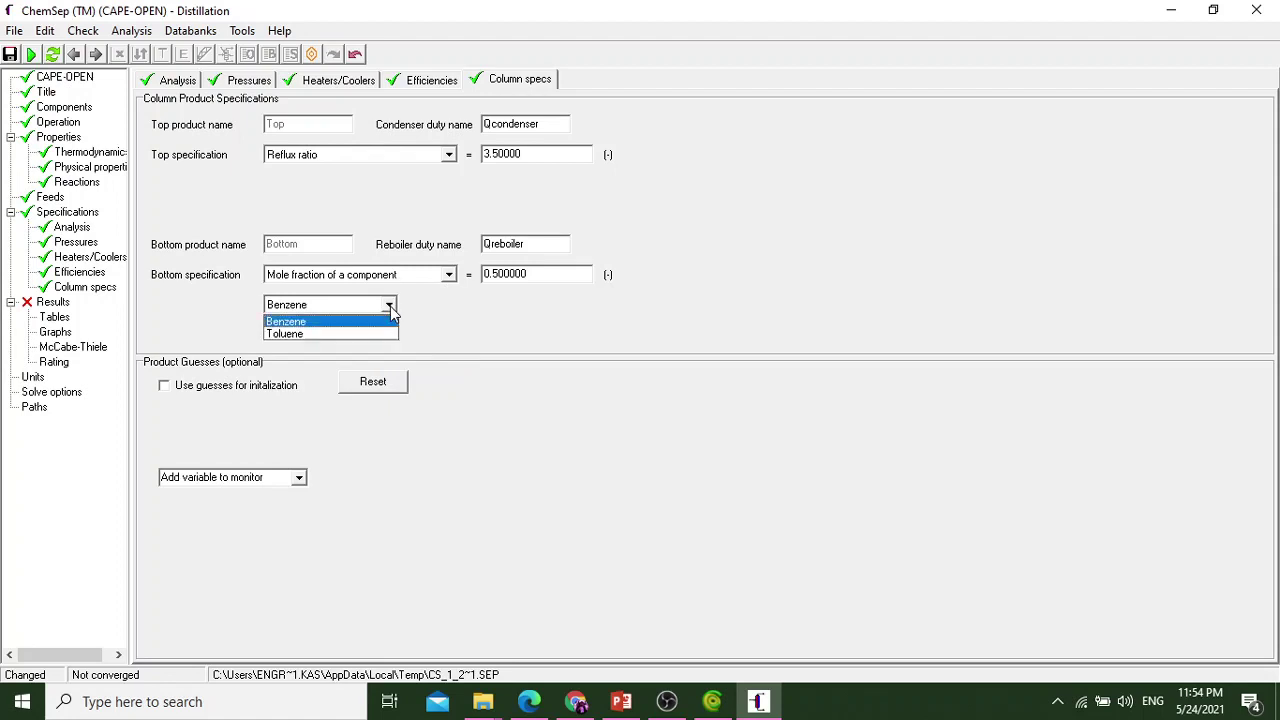
click(316, 334)
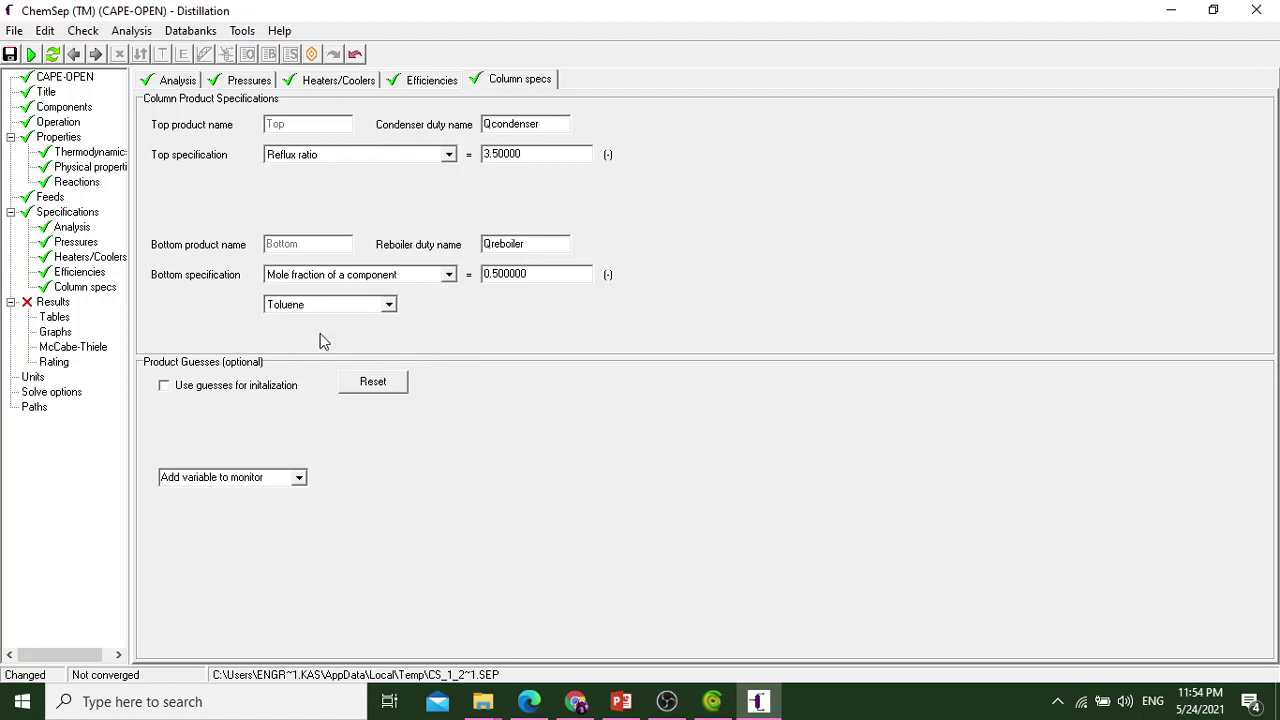
click(523, 274)
drag(523, 274, 484, 274)
text(0.98)
key(Return)
key(alt+F4)
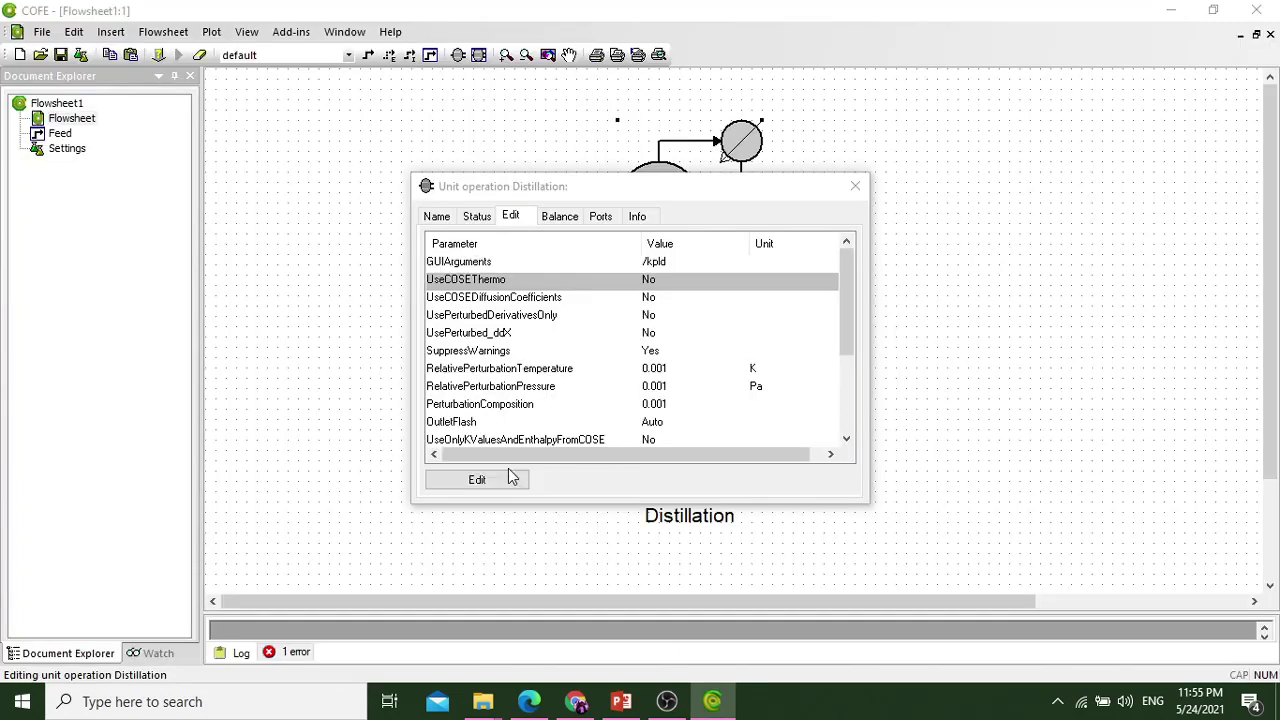
click(597, 197)
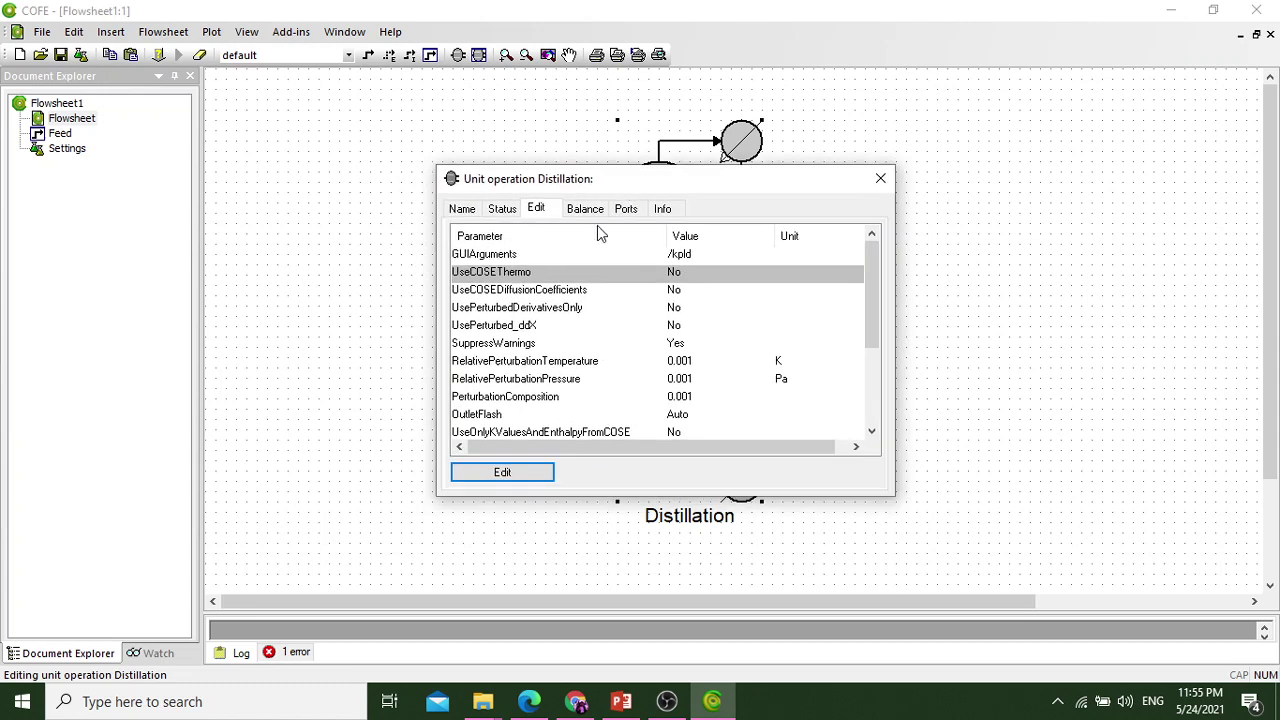
click(880, 178)
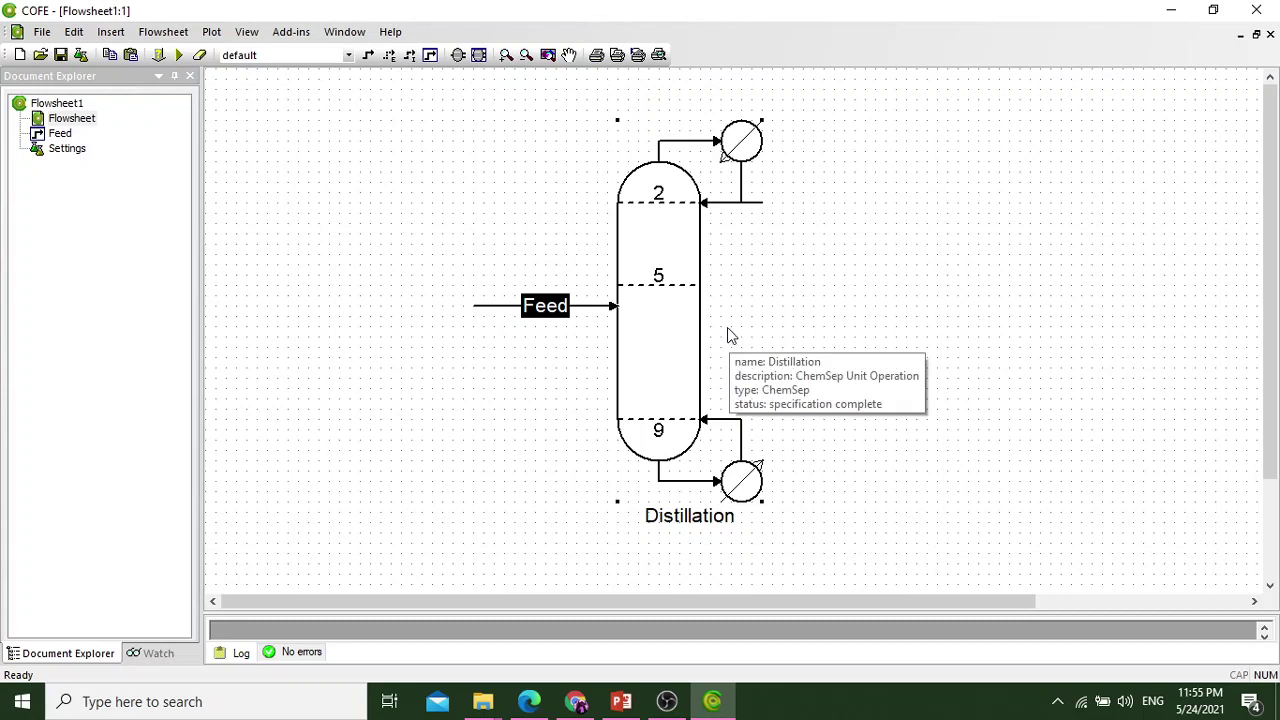
Add a material stream leaving the condenser outlet and connect it to the column's TopProduct port
click(367, 55)
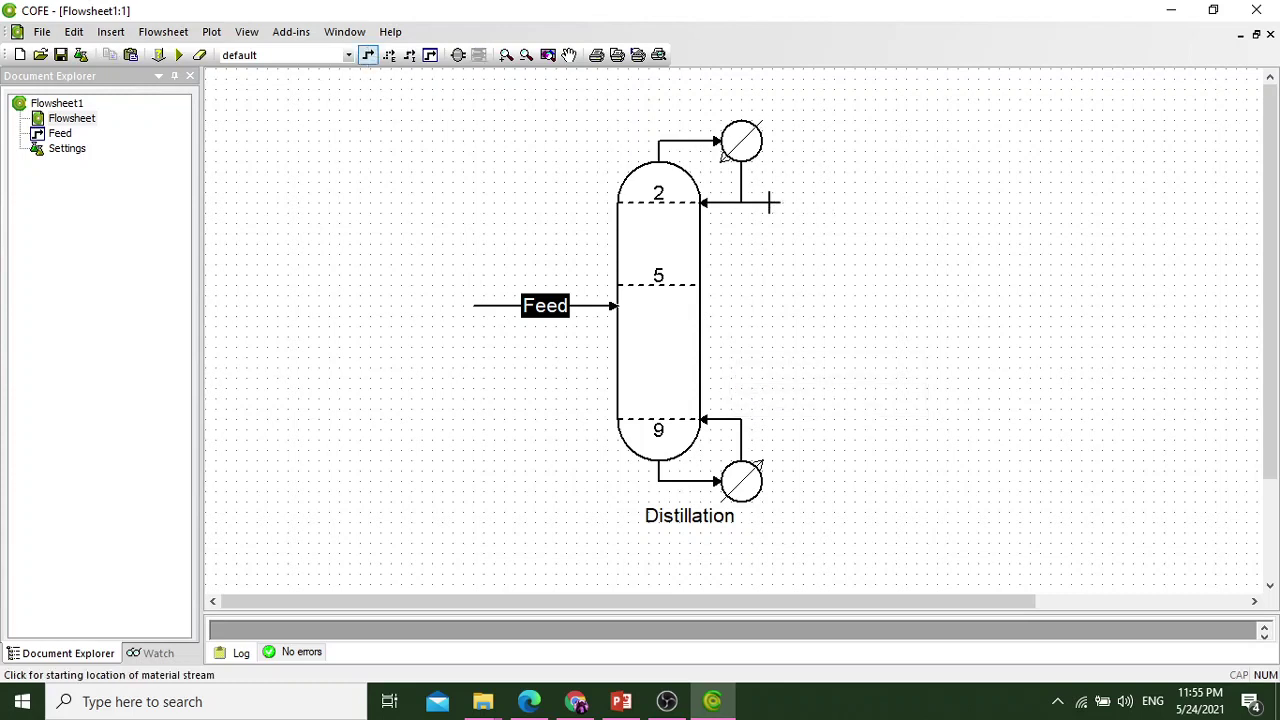
click(822, 203)
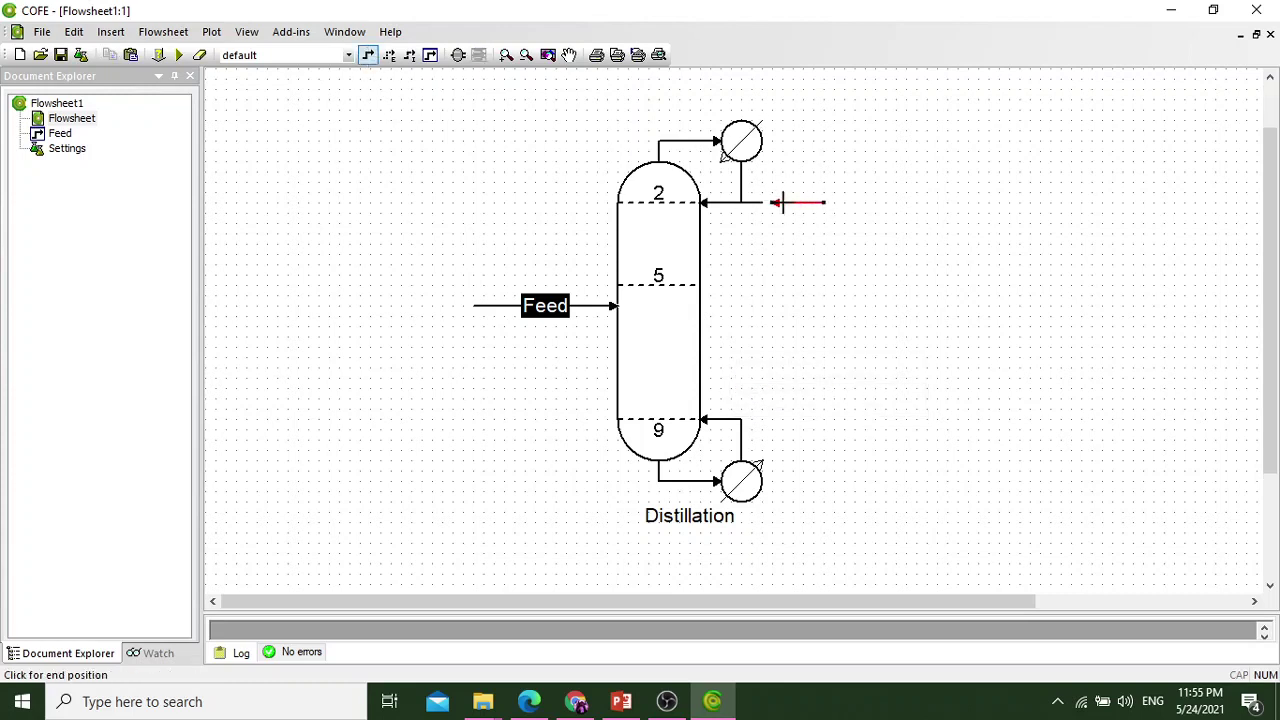
click(910, 203)
drag(822, 203, 763, 203)
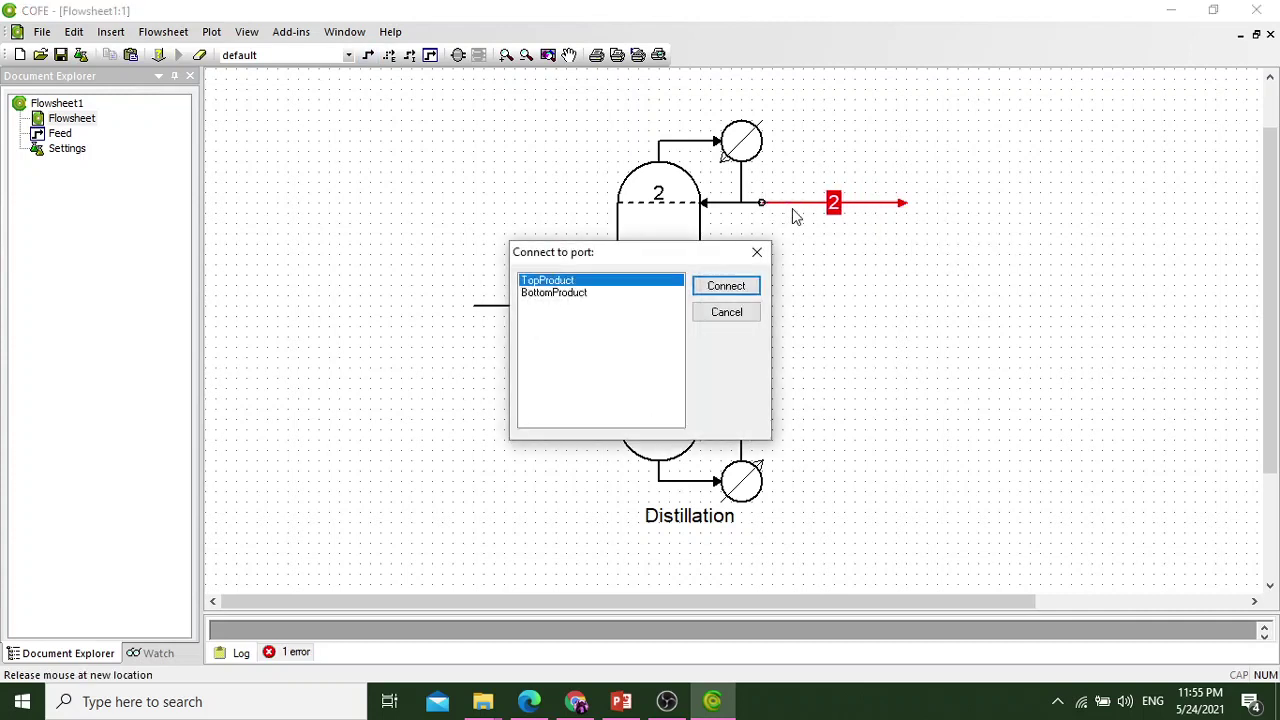
click(727, 288)
Add a second material stream and attach it to the reboiler outlet as the column's bottom product
click(368, 55)
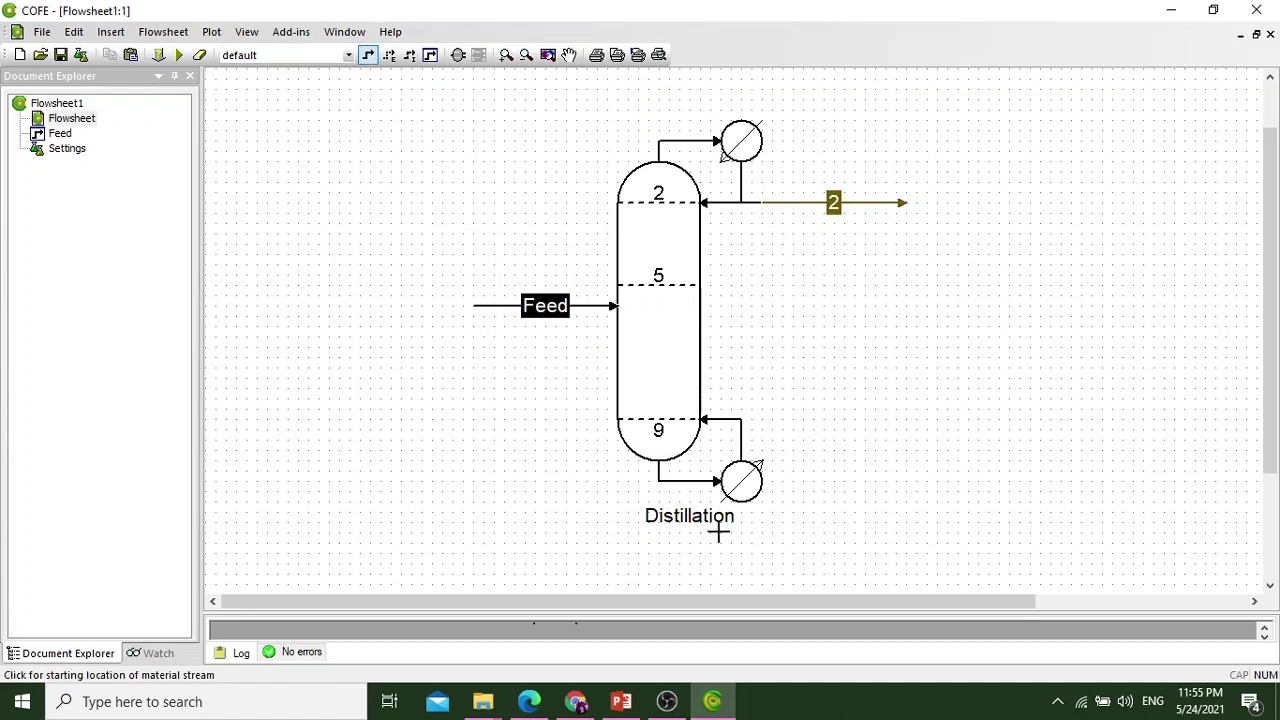
click(813, 481)
click(958, 481)
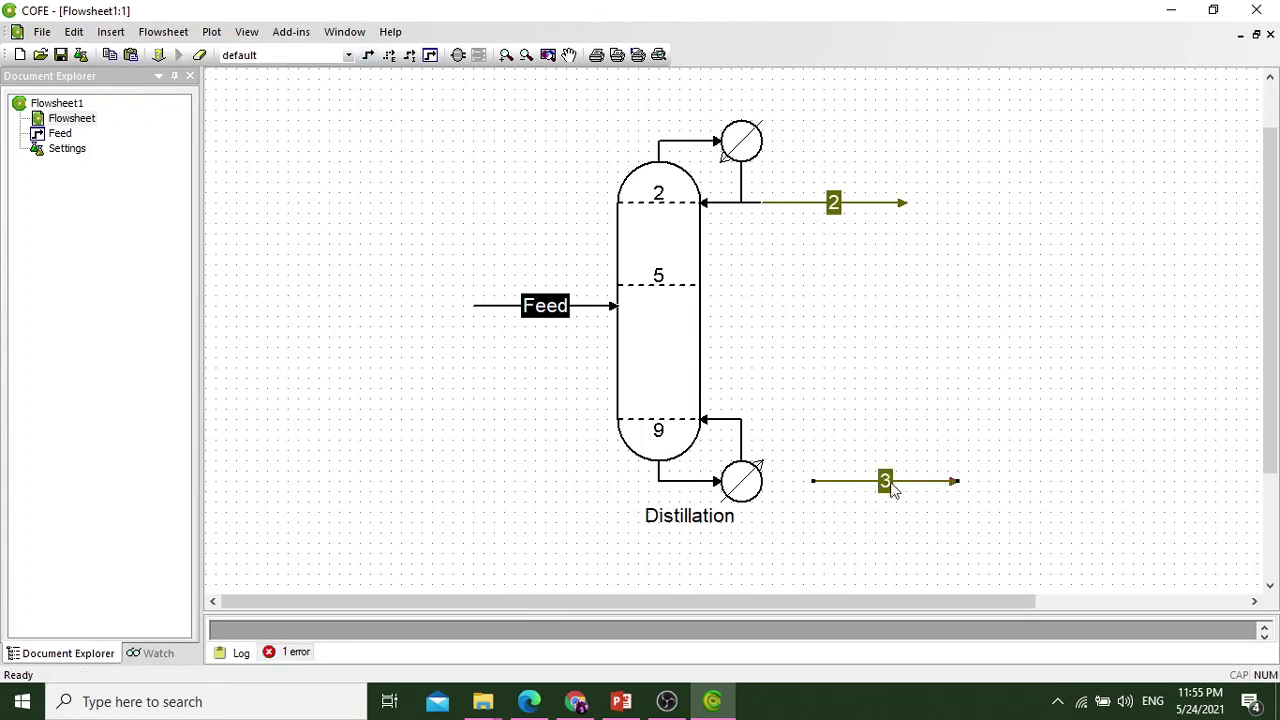
drag(811, 482, 763, 481)
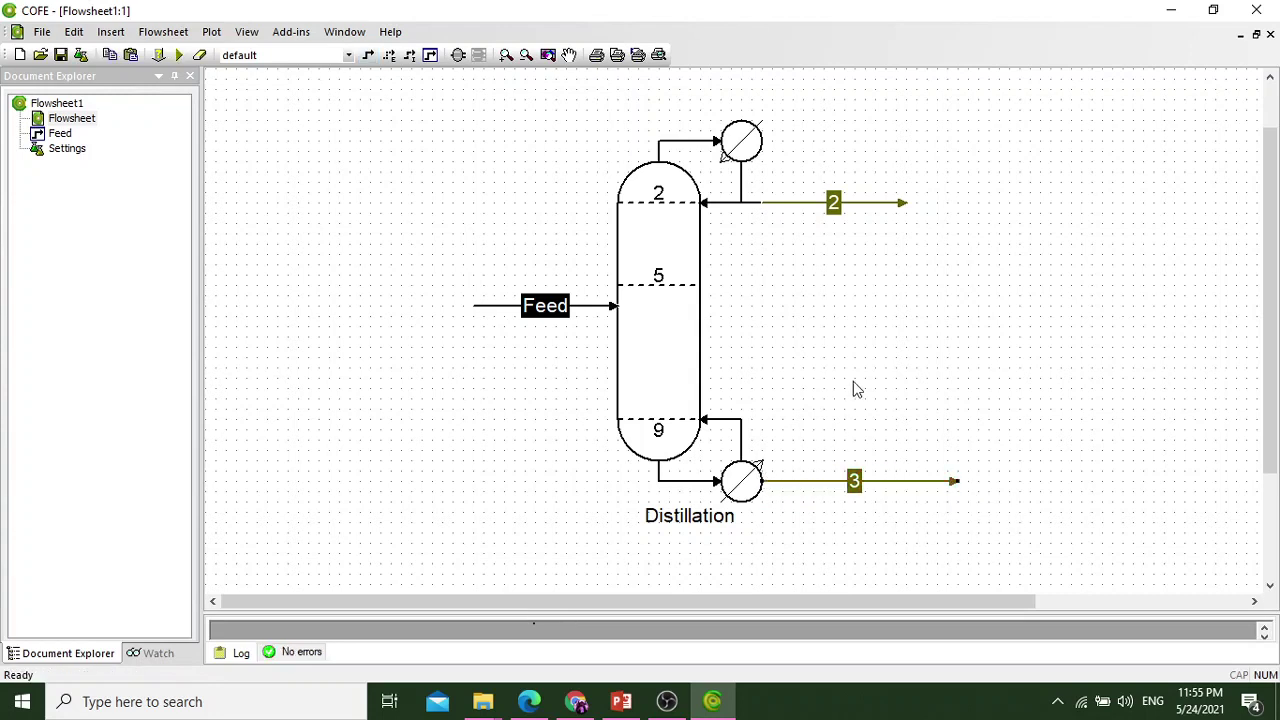
Rename the top product stream as Distillate
double_click(834, 205)
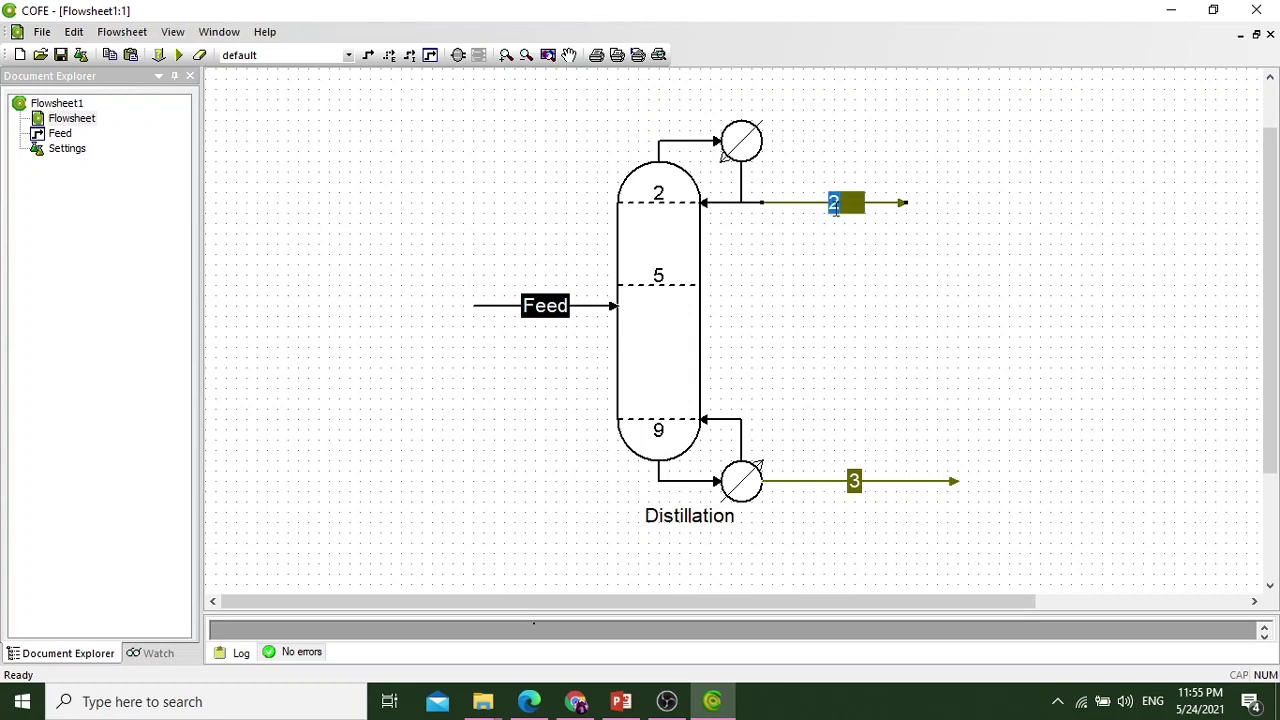
text(Si)
key(BackSpace)
key(BackSpace)
text(Distillate)
key(Return)
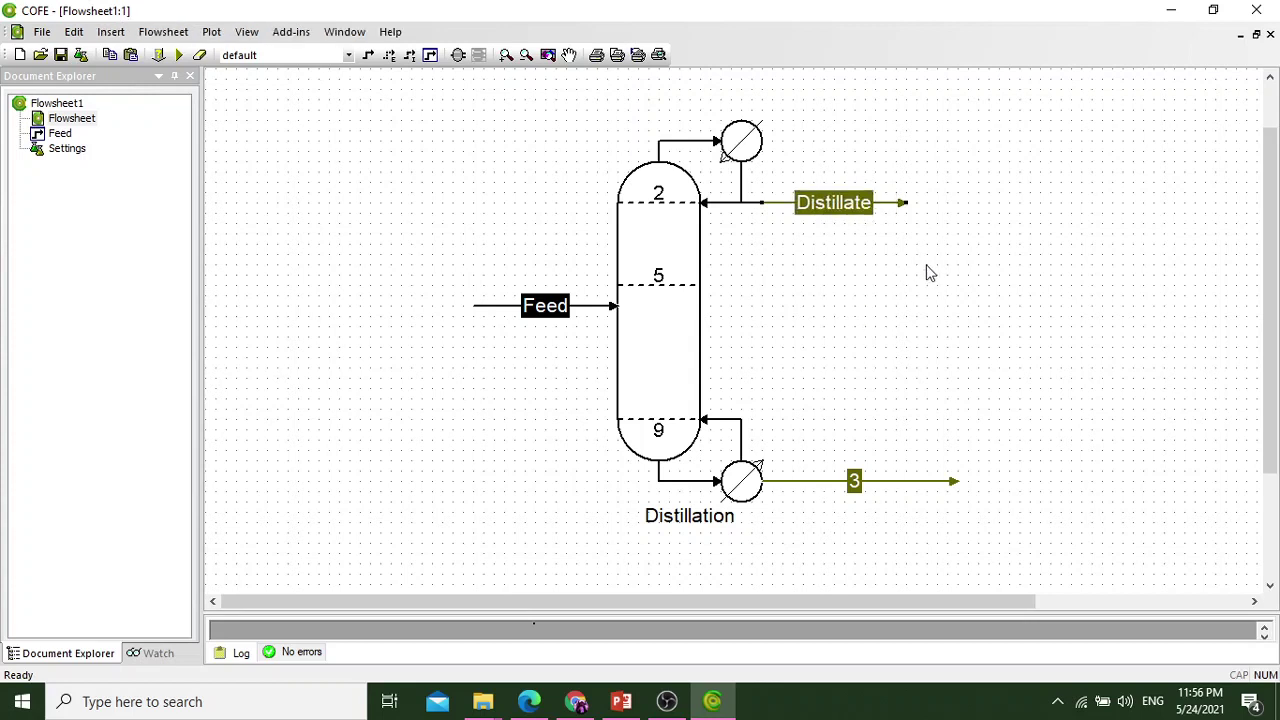
Rename the bottom product stream as Bottoms
double_click(858, 485)
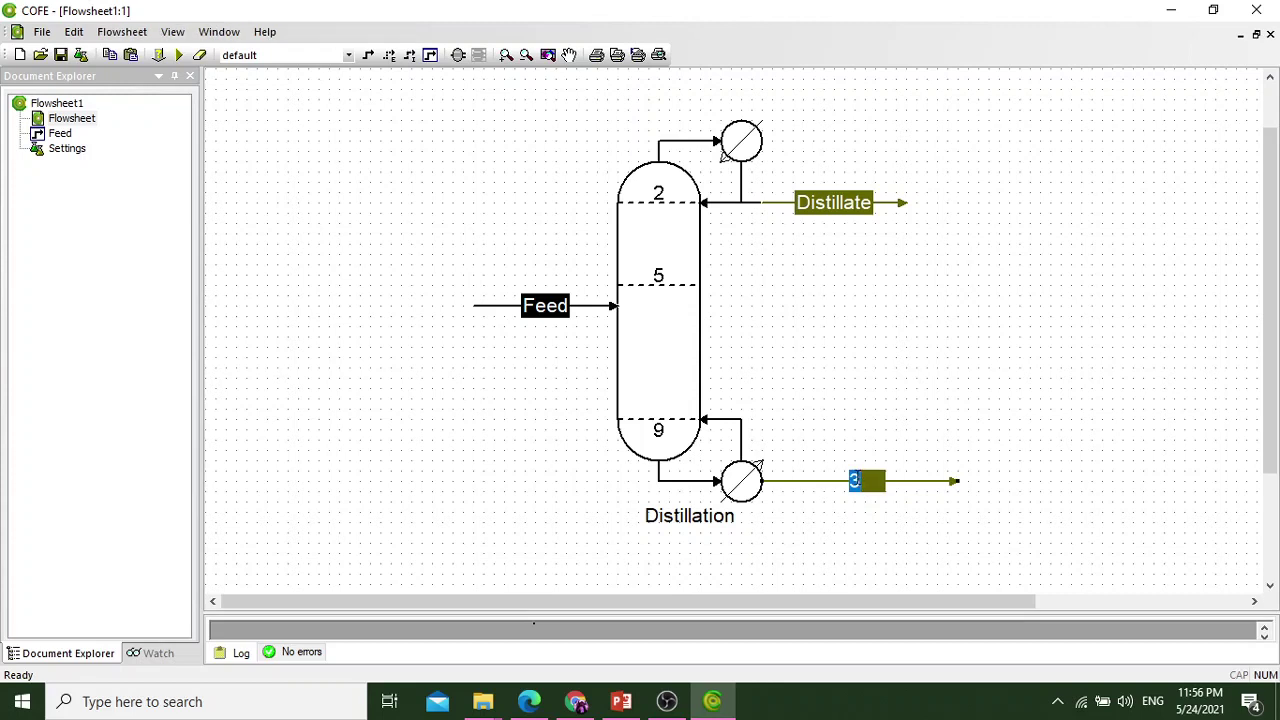
text(Bott)
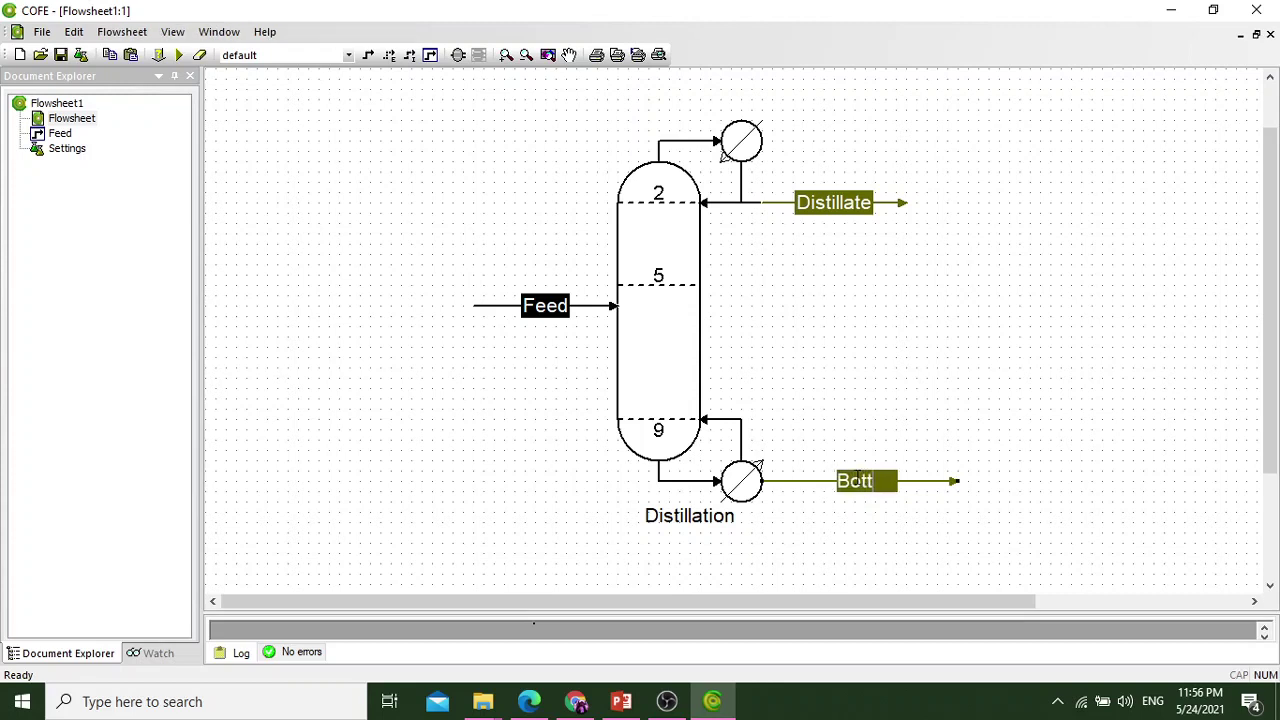
text(oms)
key(Return)
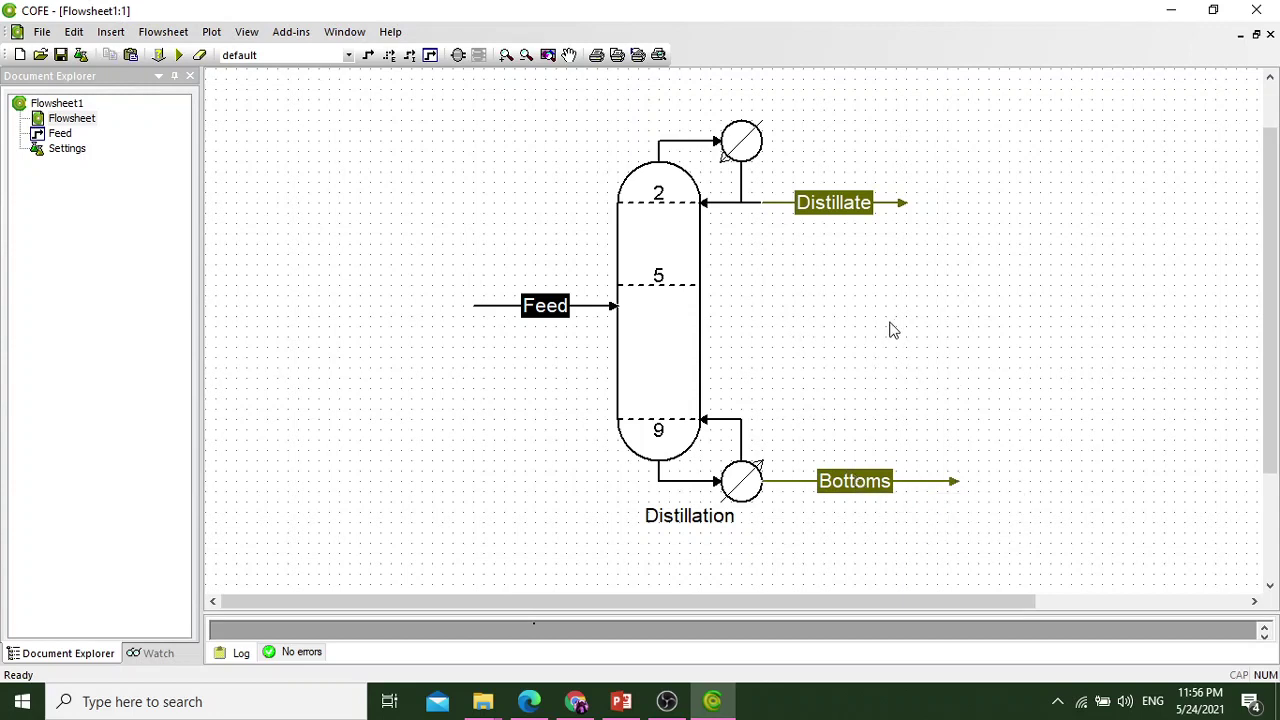
Solve the flowsheet and examine the overall results of the Bottoms stream before returning to the flowsheet view
click(180, 60)
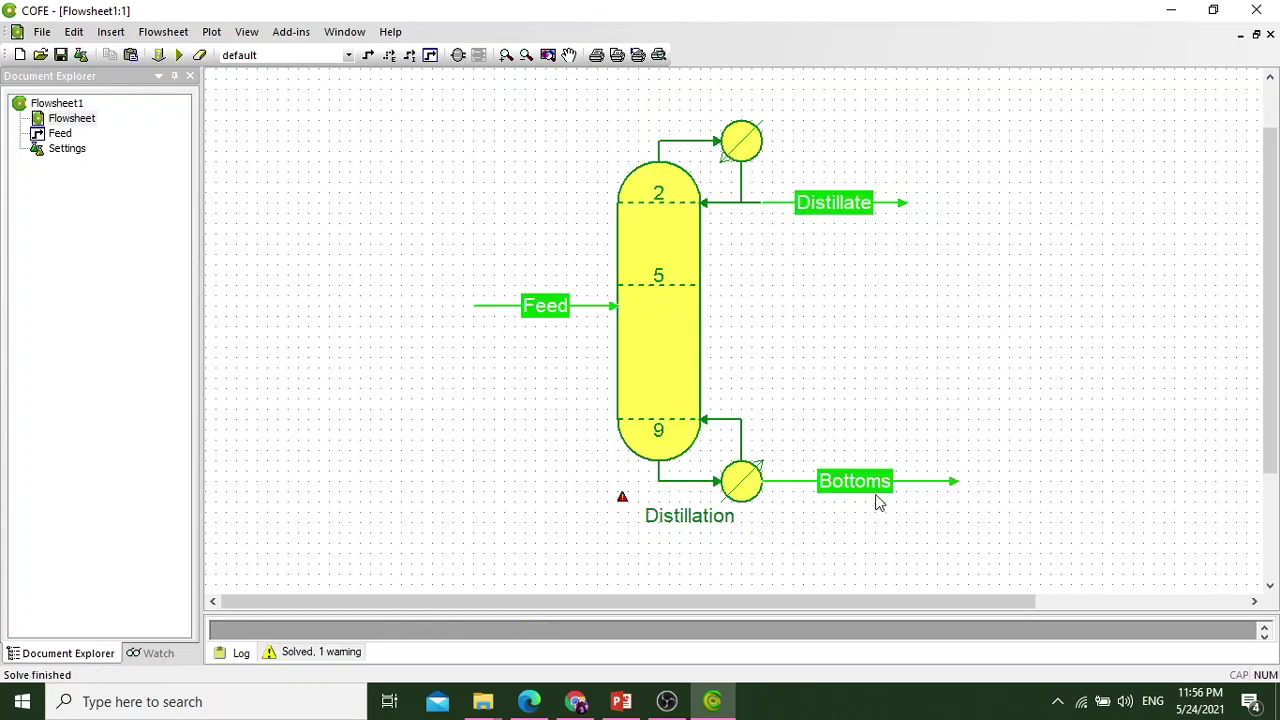
mouse_move(855, 493)
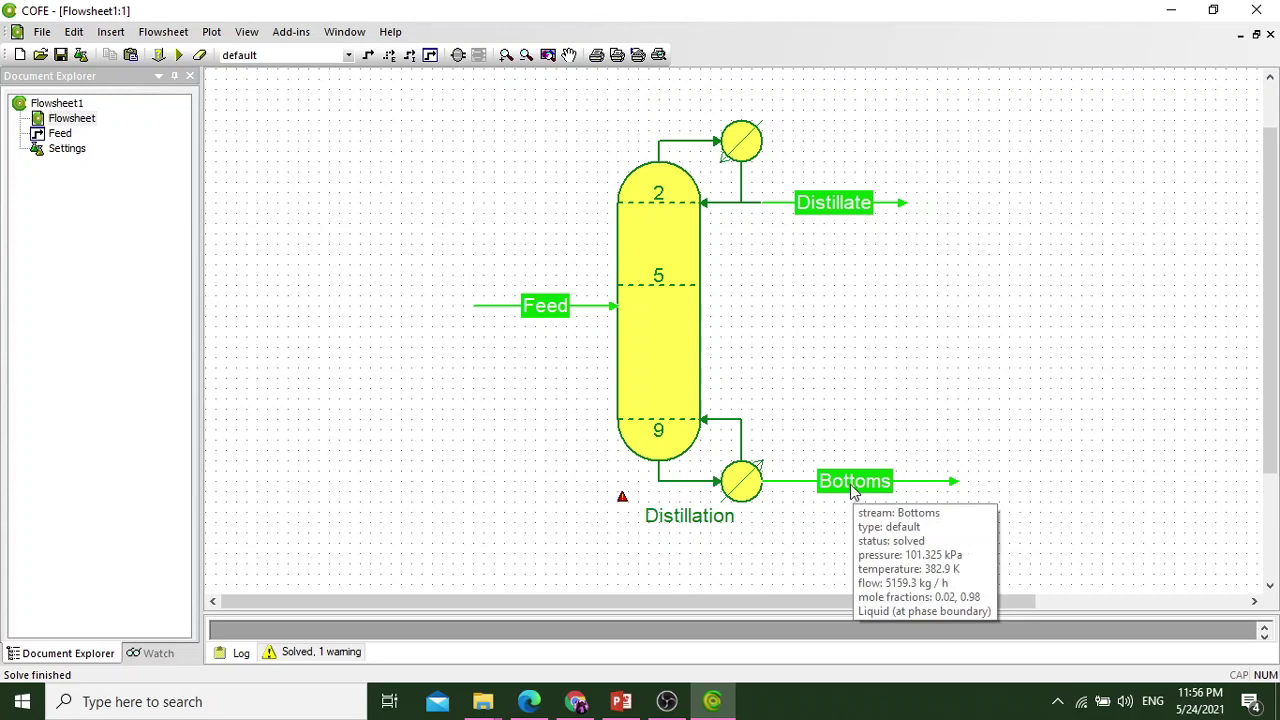
double_click(913, 485)
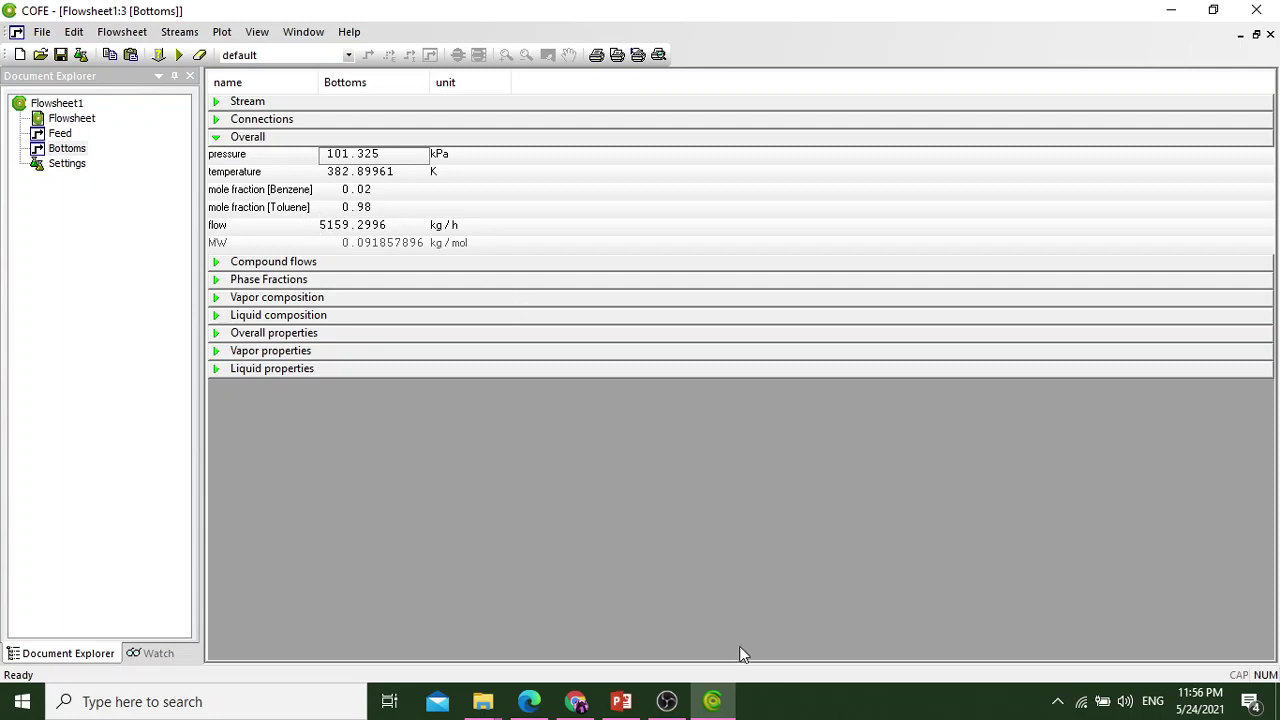
click(618, 704)
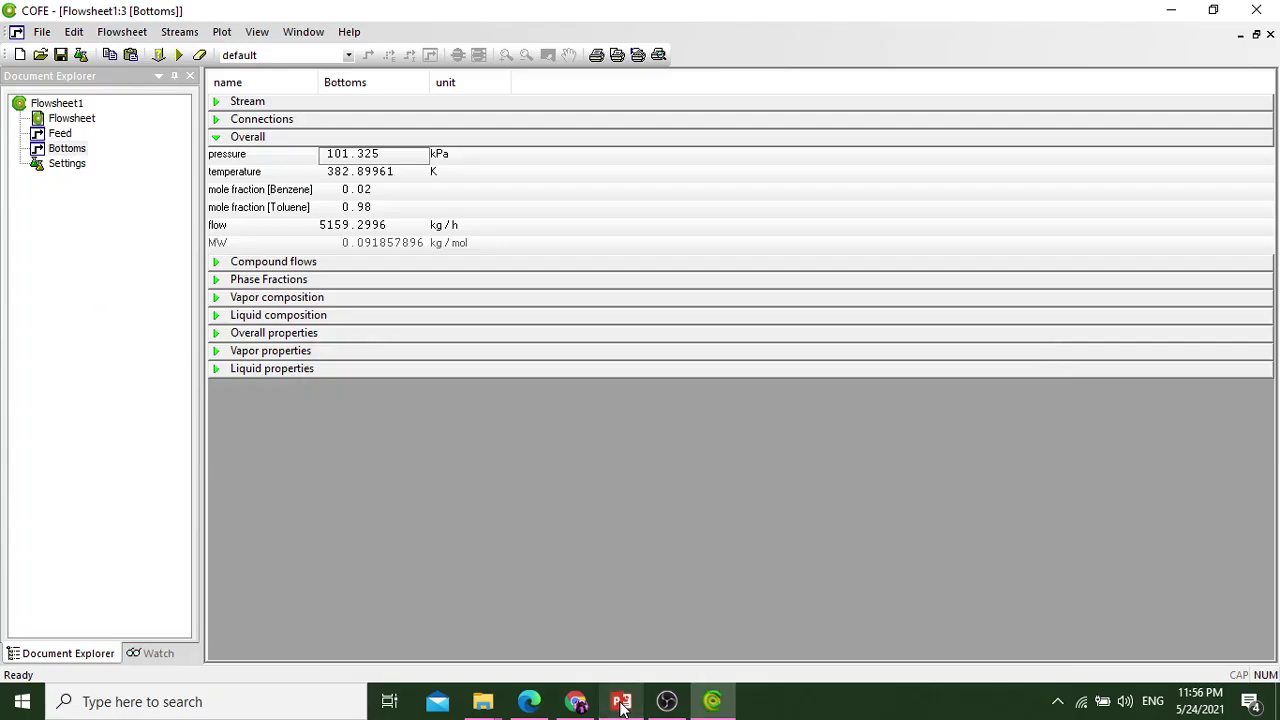
click(712, 701)
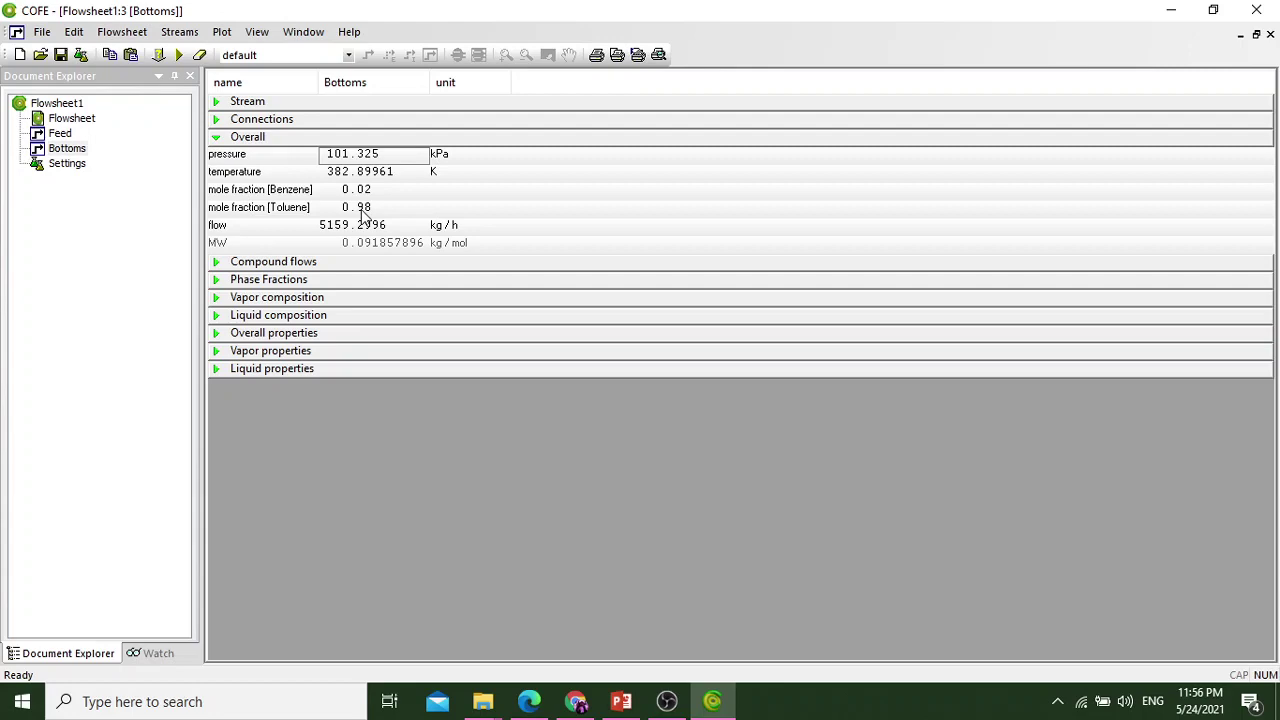
click(75, 121)
double_click(75, 121)
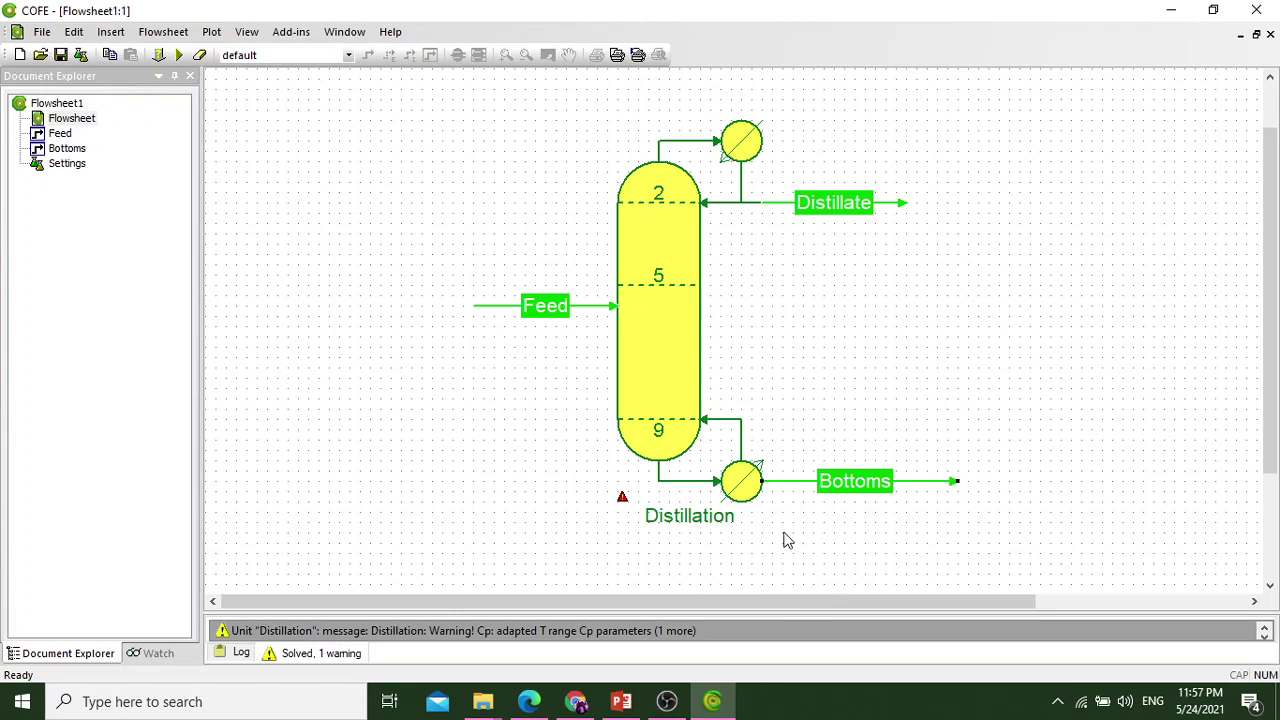
Read the Model # 5 problem statement in PowerPoint, and examine the solved Distillation unit and its product streams in COFE
click(848, 484)
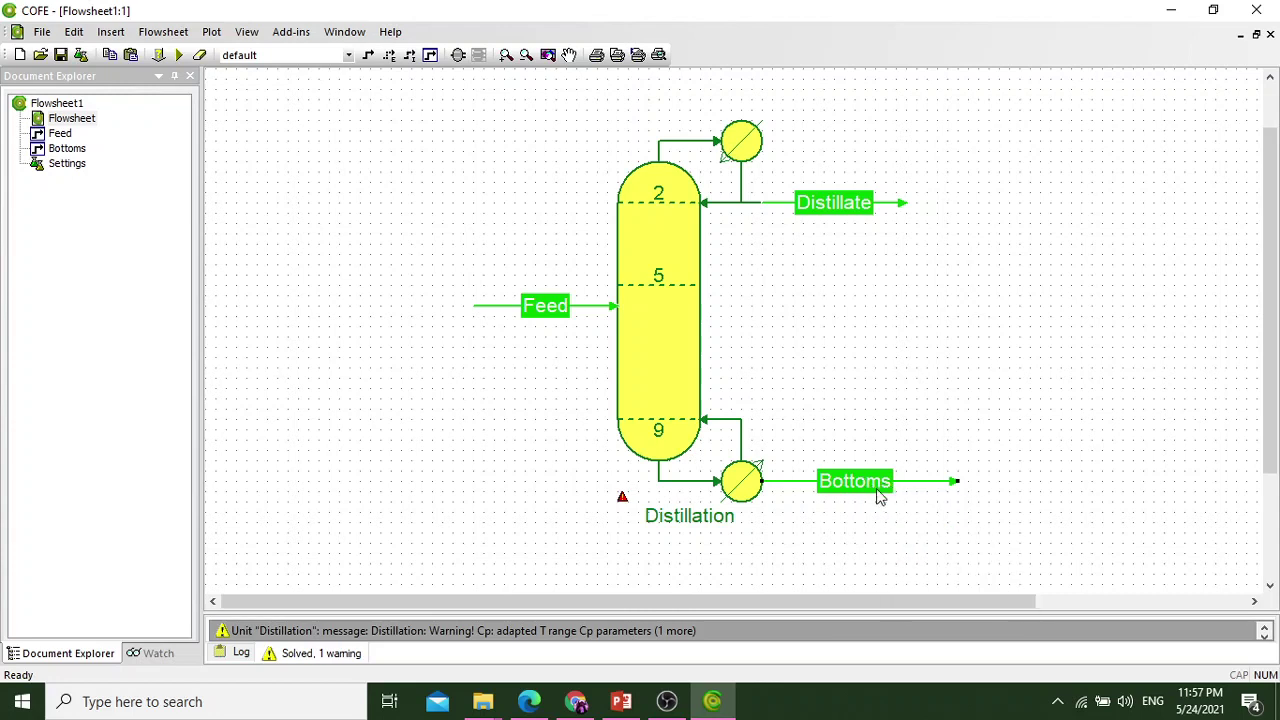
click(620, 702)
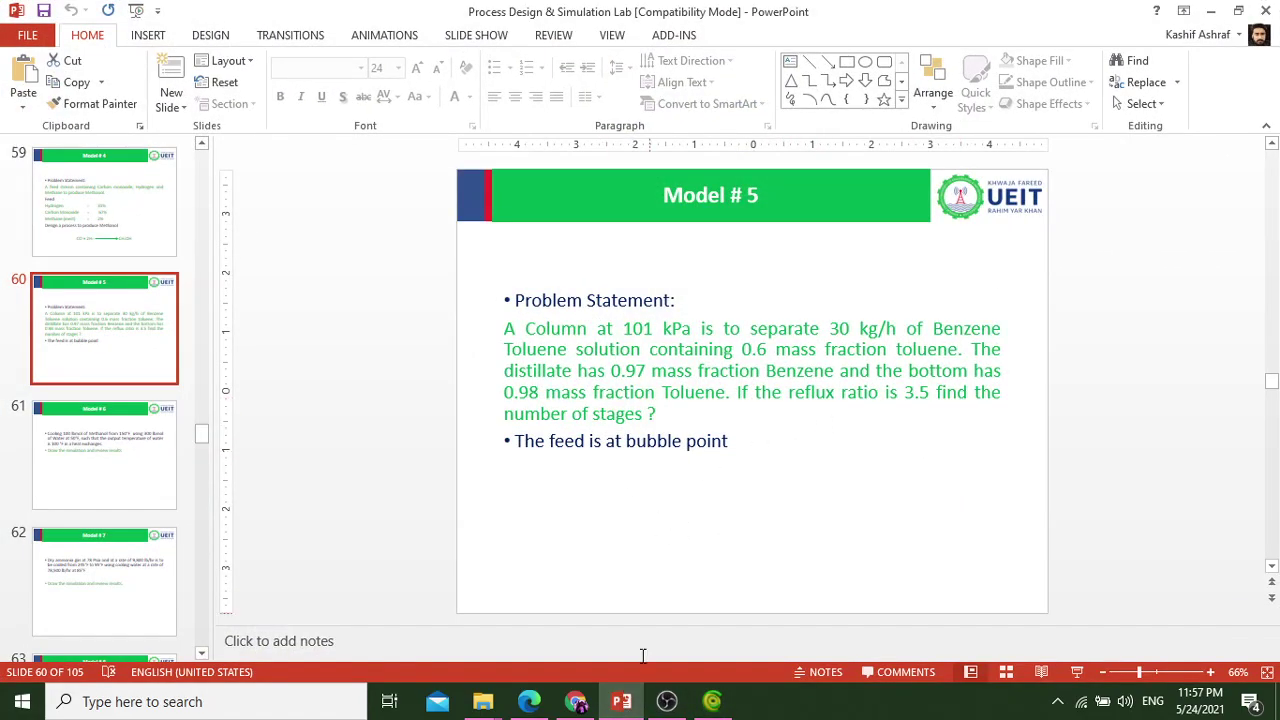
click(625, 700)
mouse_move(886, 483)
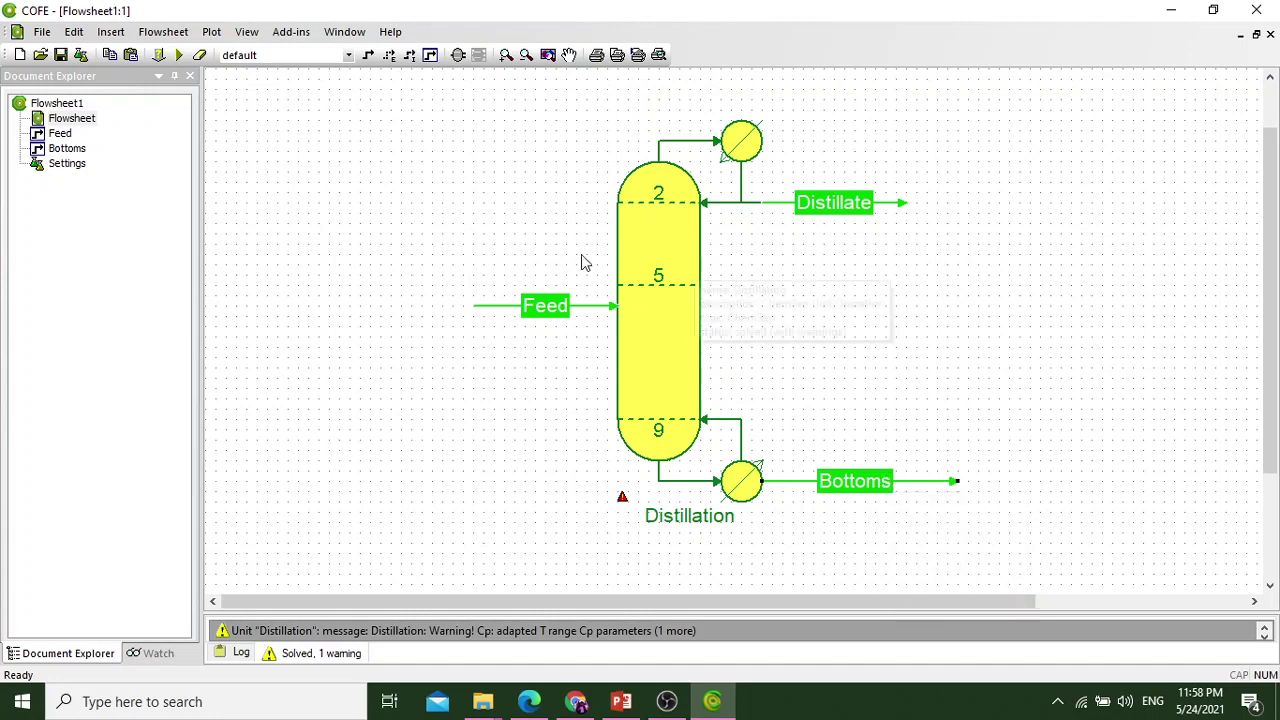
mouse_move(677, 297)
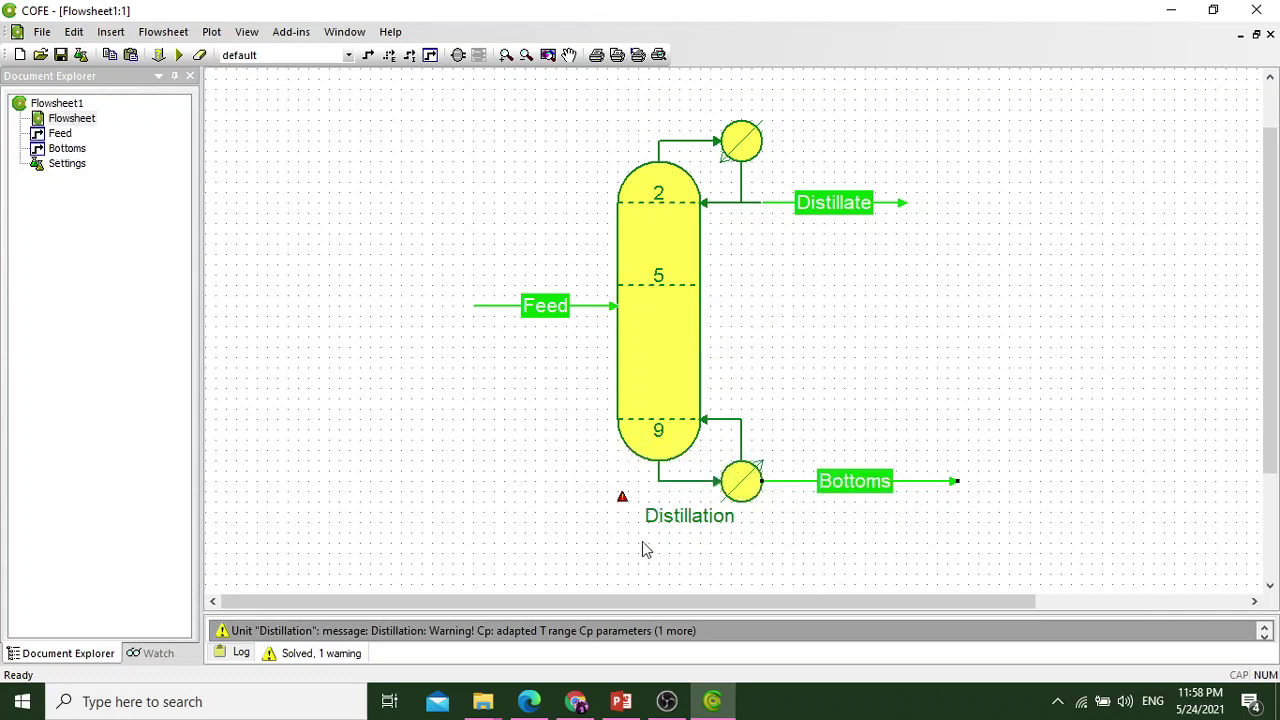
mouse_move(677, 347)
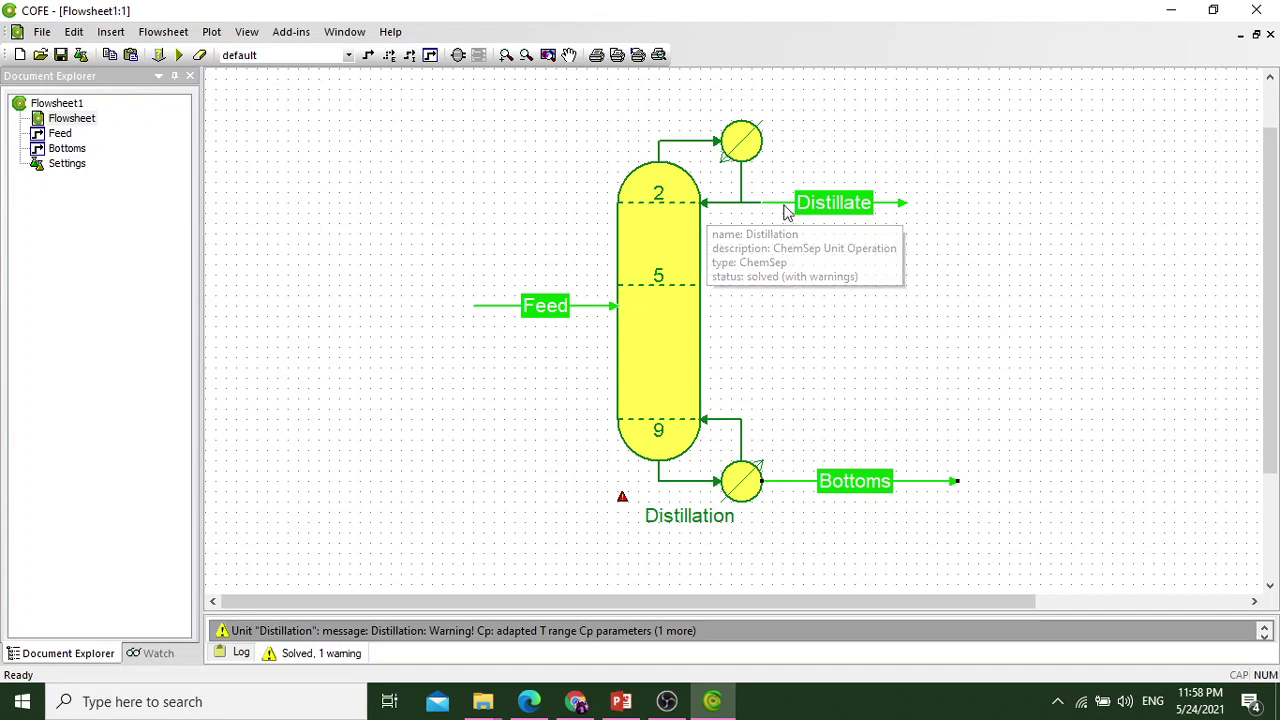
mouse_move(786, 206)
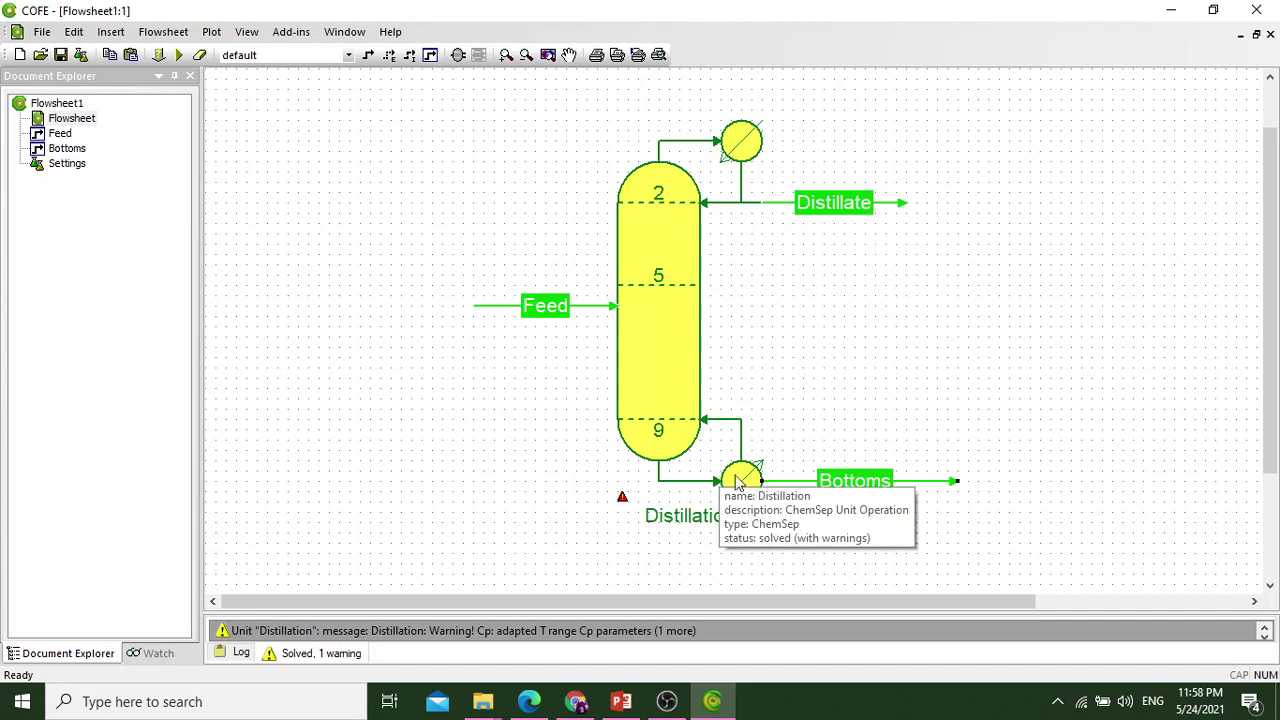
mouse_move(711, 457)
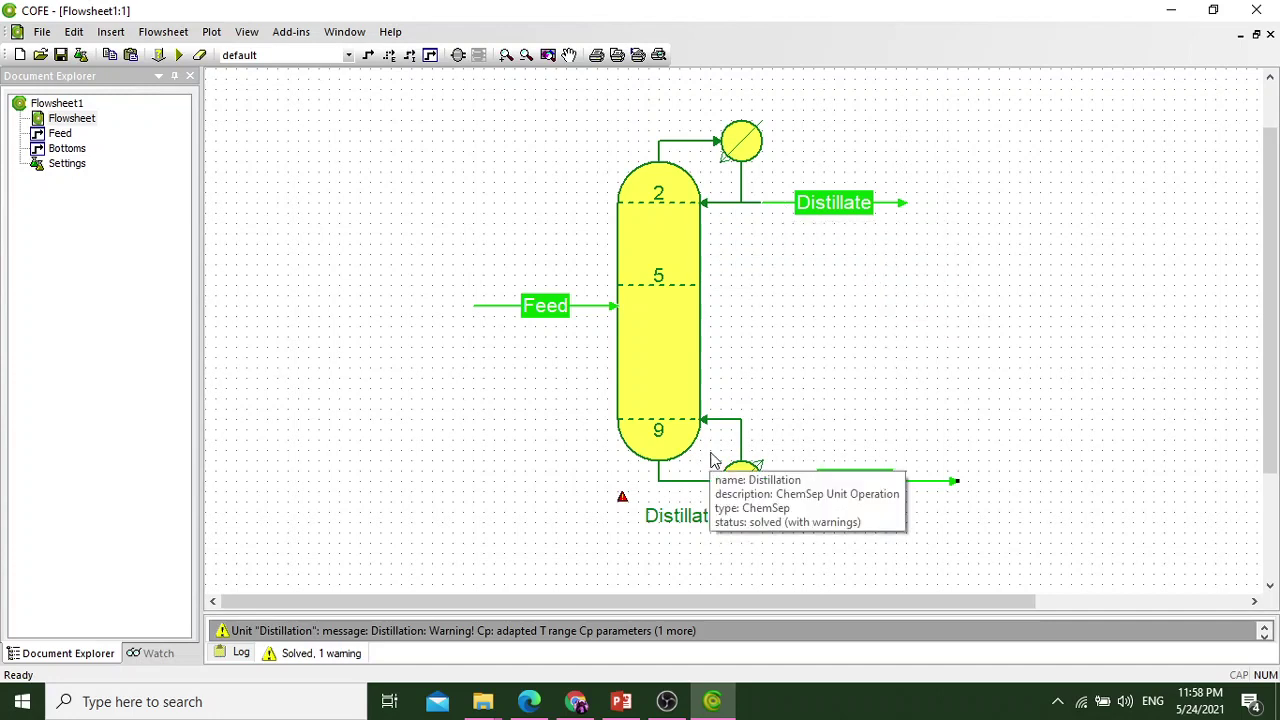